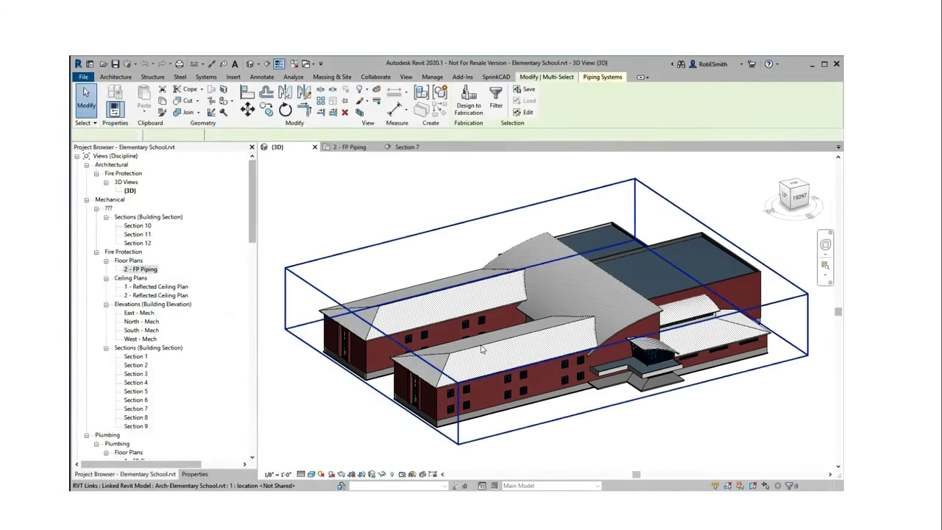
# Hide the linked architectural model's whole category in the 3D view so only the fire protection piping shows
pyautogui.click(482, 349)
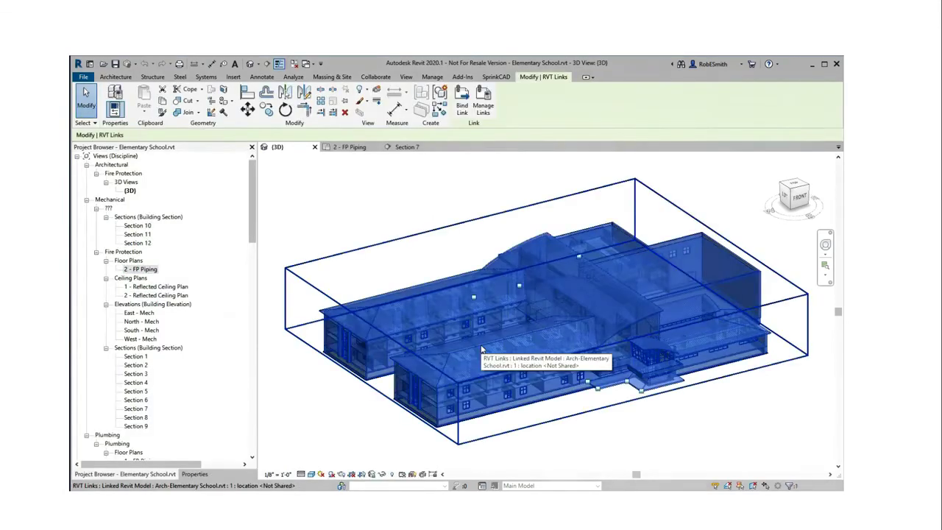
pyautogui.rightClick(481, 348)
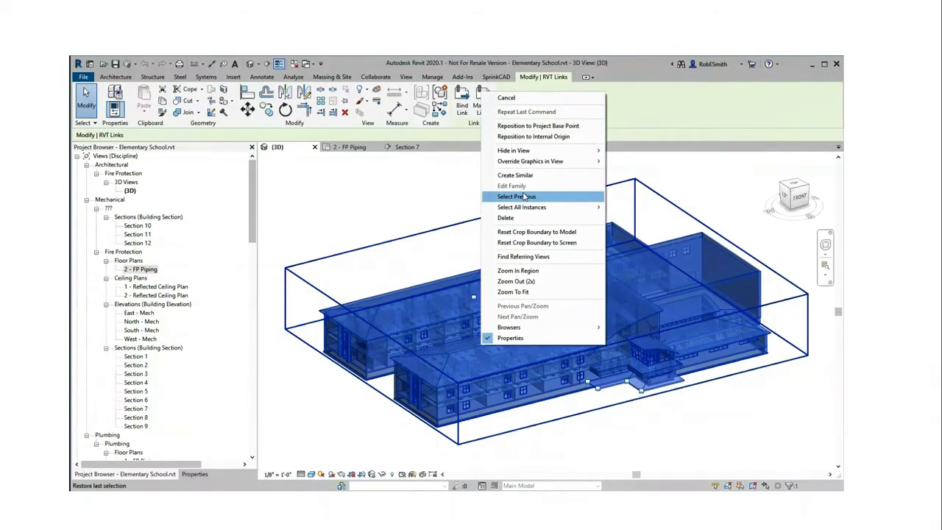
pyautogui.moveTo(553, 151)
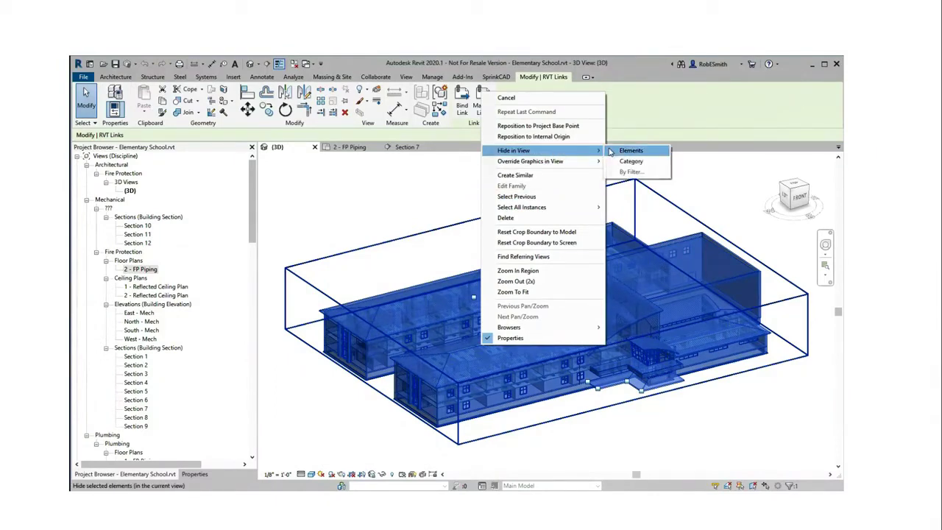
pyautogui.click(631, 163)
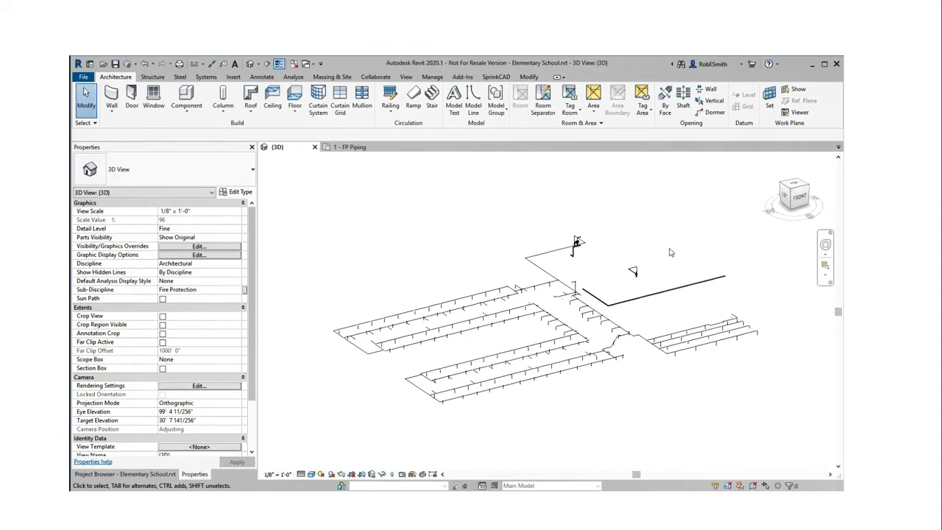
# Compare the southeast room's sprinkler branch lines in the 1 - FP Piping floor plan with the 3D view
pyautogui.click(347, 147)
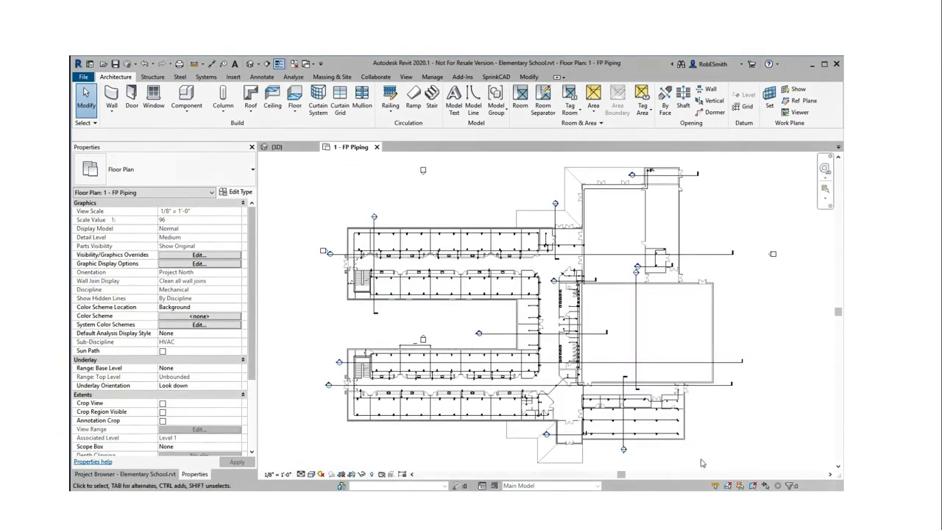
pyautogui.scroll(6, 683, 461)
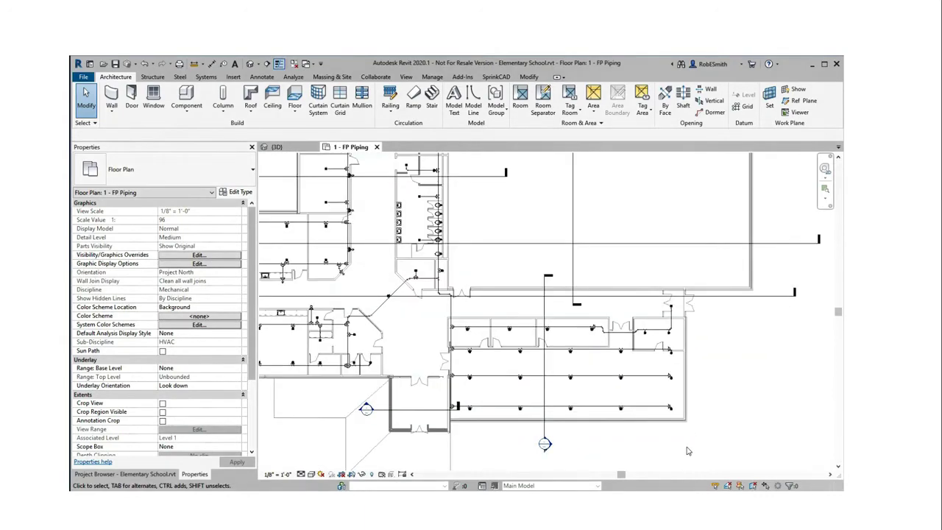
pyautogui.scroll(3, 687, 451)
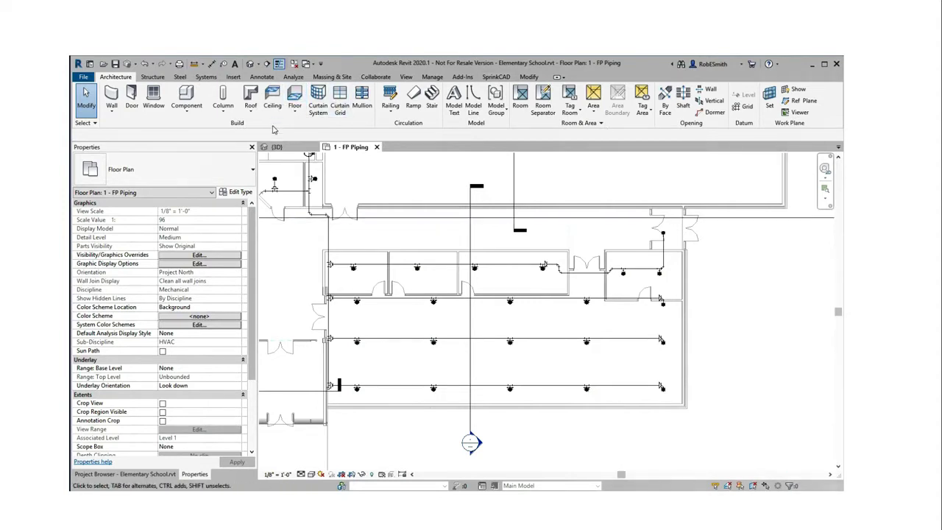
pyautogui.click(277, 147)
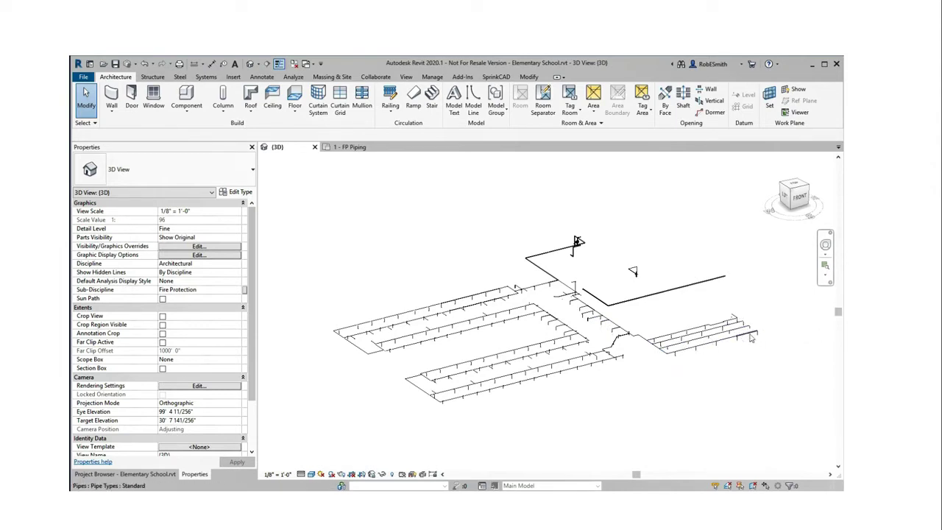
pyautogui.click(349, 147)
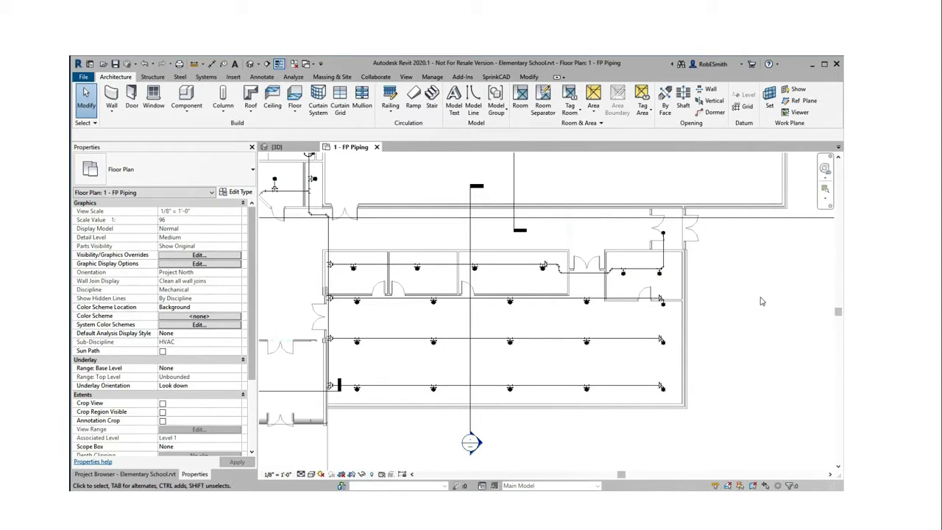
# Inspect the properties of the vertical drop and last branch pipe at the southeast room's lower corner in plan
pyautogui.click(663, 391)
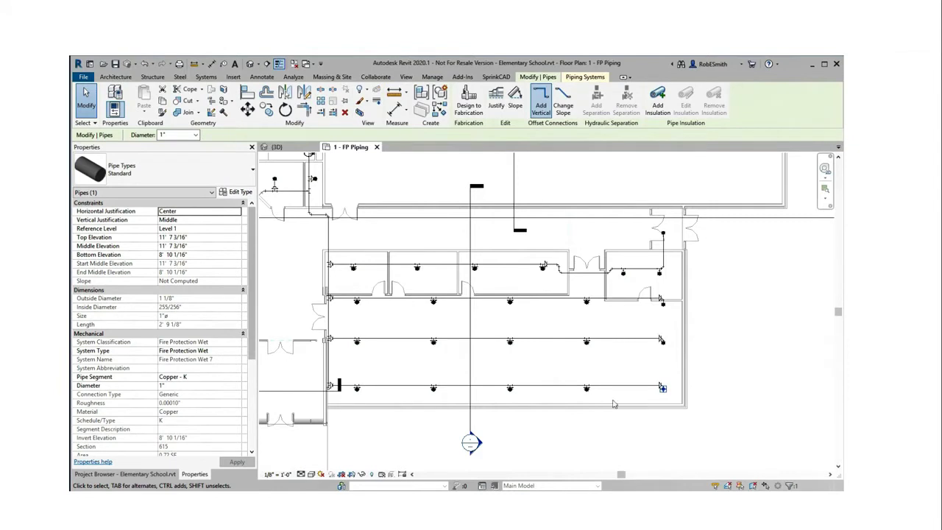
pyautogui.click(620, 387)
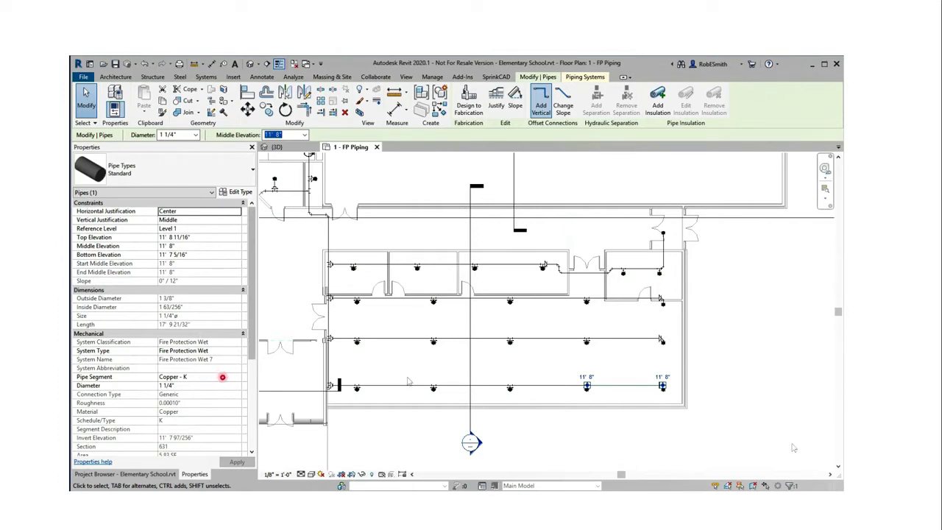
pyautogui.click(661, 399)
pyautogui.scroll(5, 662, 398)
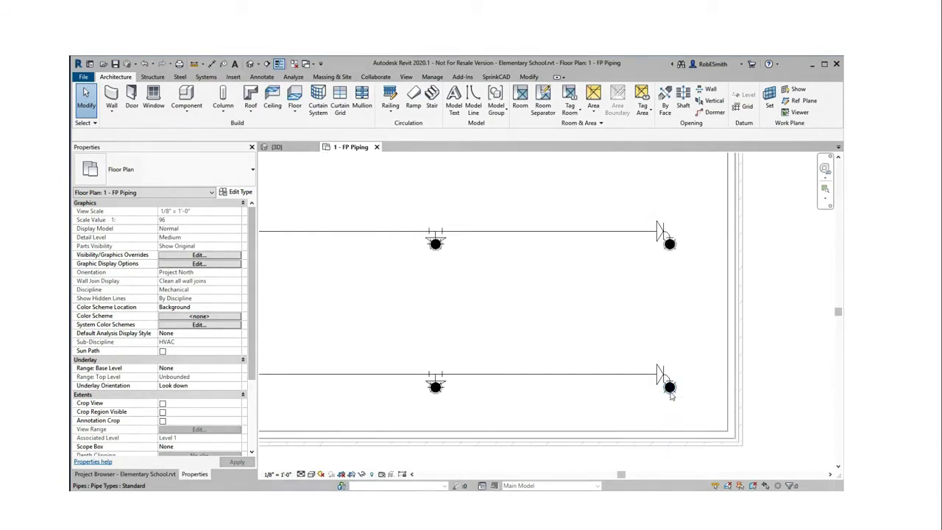
pyautogui.click(671, 396)
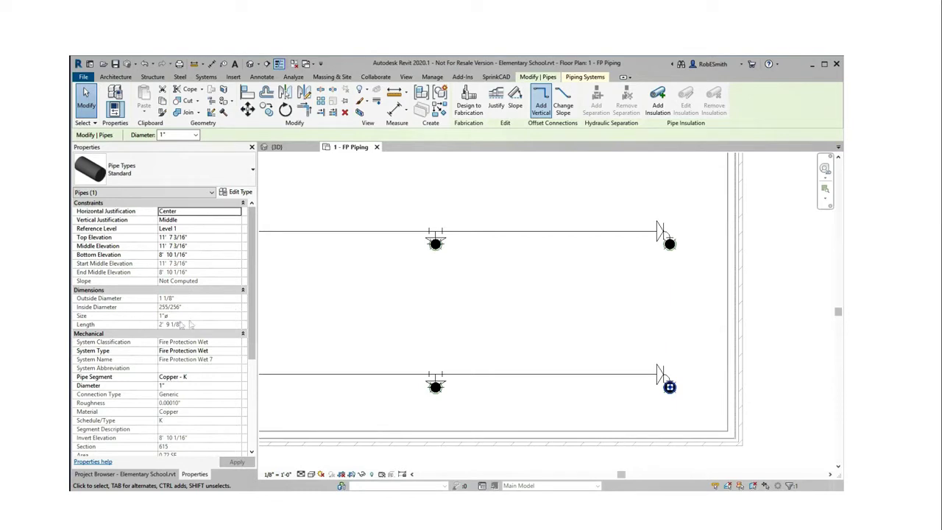
pyautogui.click(585, 304)
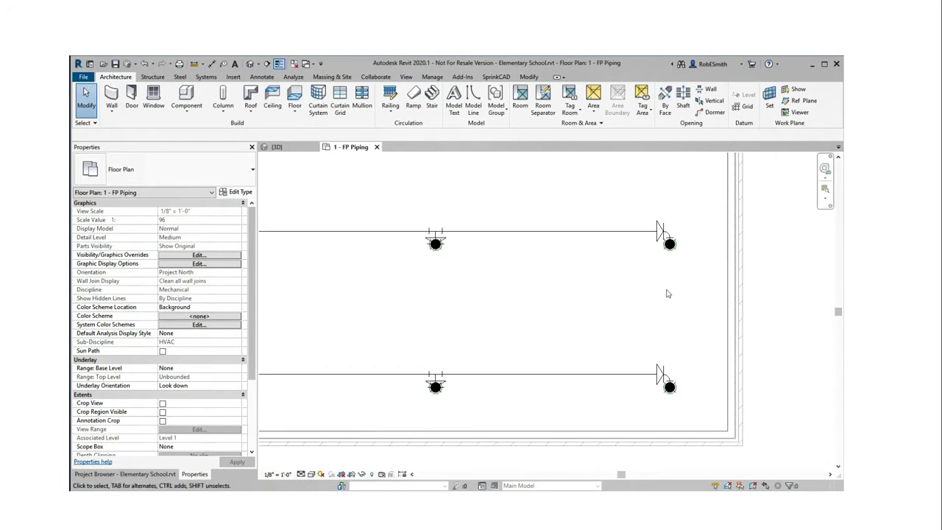
# Examine the same end-of-line drop pipe and its sprinkler head in the 3D view, including their properties
pyautogui.click(276, 147)
pyautogui.scroll(5, 780, 361)
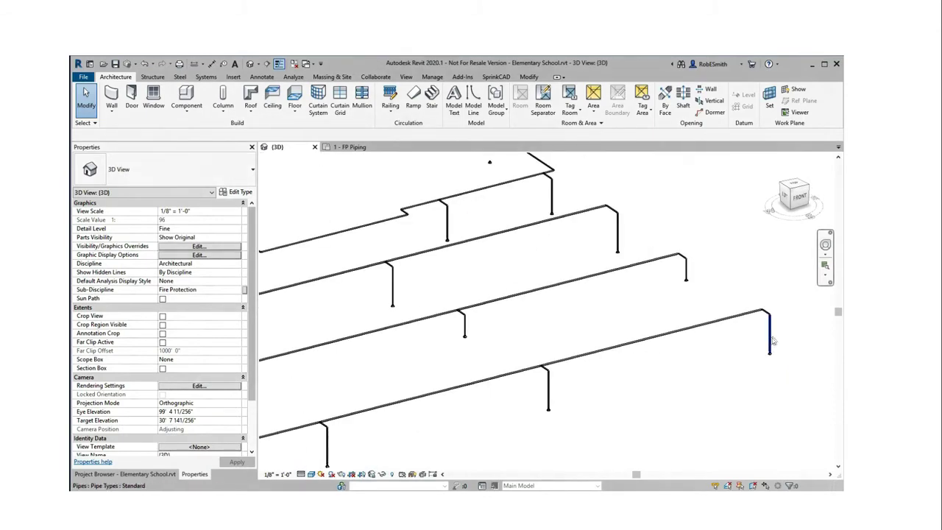
pyautogui.click(769, 338)
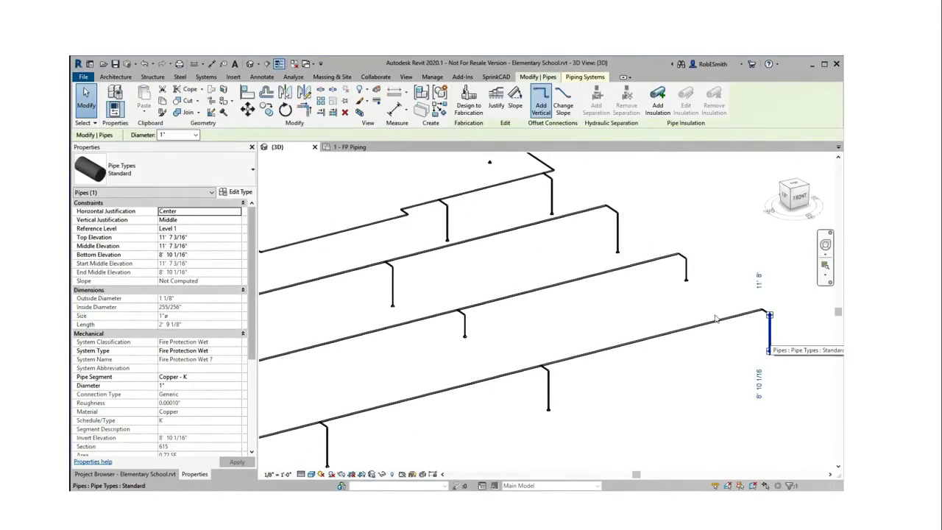
pyautogui.click(783, 361)
pyautogui.click(772, 358)
pyautogui.press('Escape')
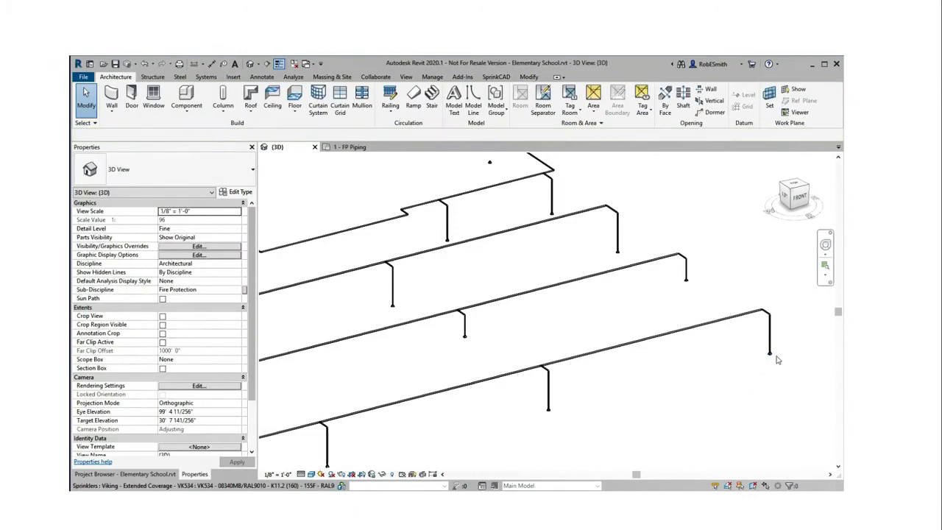
pyautogui.click(770, 357)
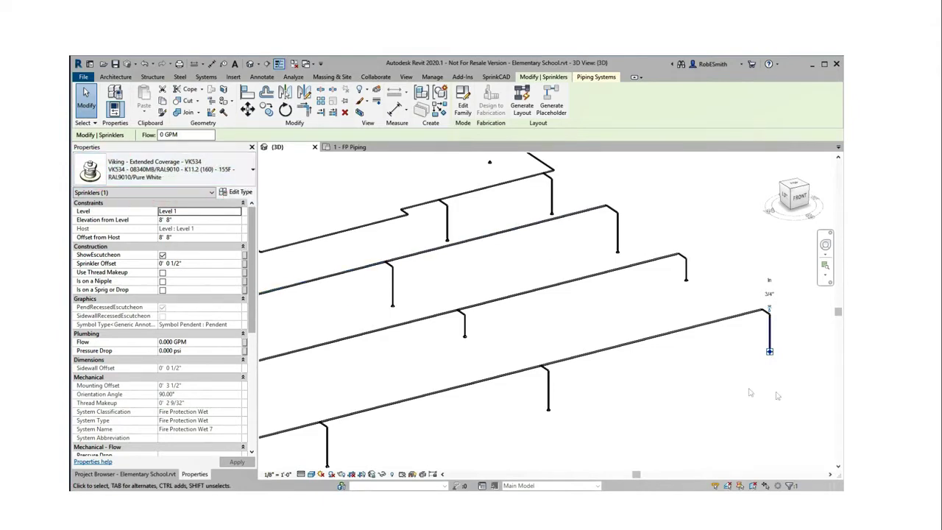
pyautogui.scroll(-5, 632, 442)
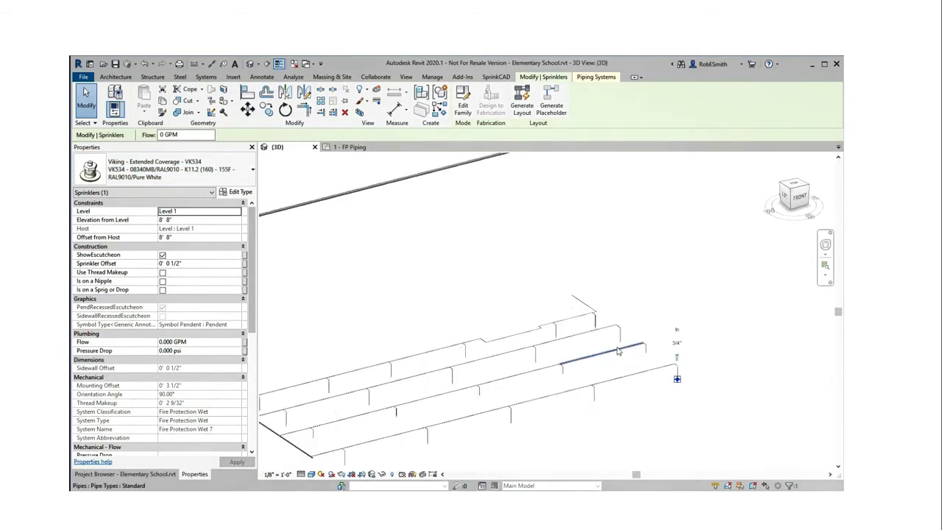
pyautogui.scroll(-3, 696, 312)
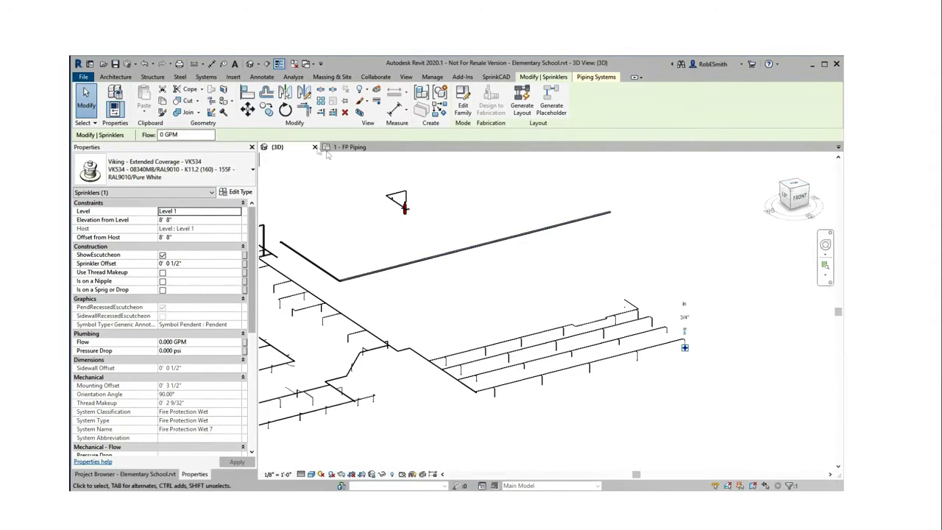
# Draw a Diagonal Crosshatch filled region about 49' by 19'-6" from the room's southeast corner in the 1 - FP Piping plan
pyautogui.click(351, 146)
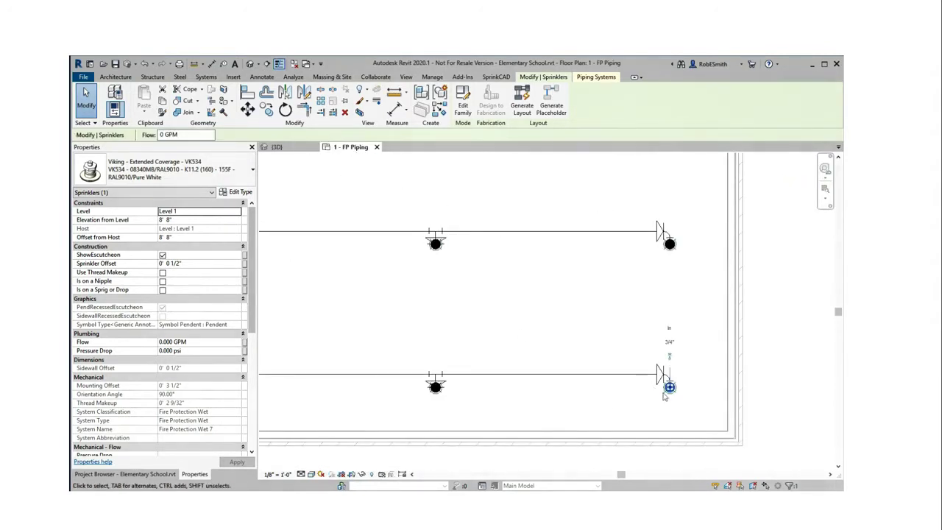
pyautogui.click(723, 407)
pyautogui.scroll(-4, 677, 395)
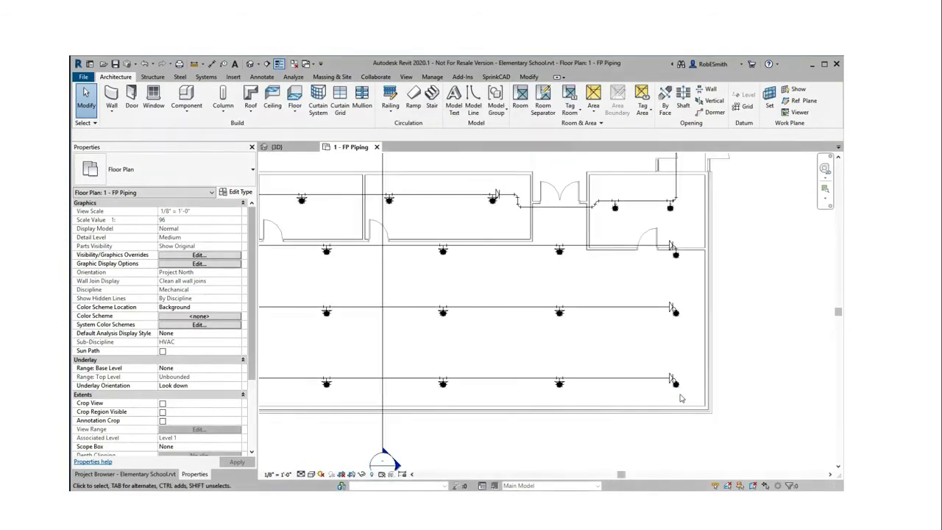
pyautogui.click(261, 76)
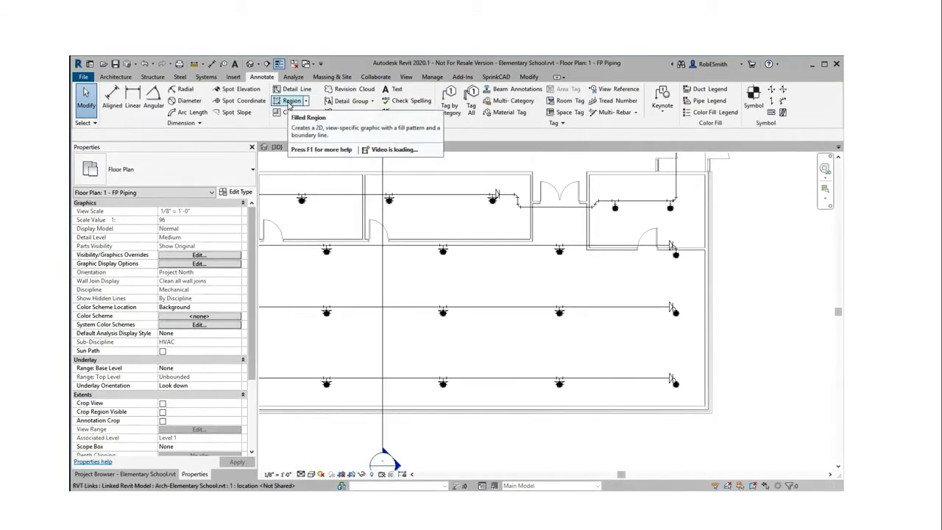
pyautogui.click(289, 101)
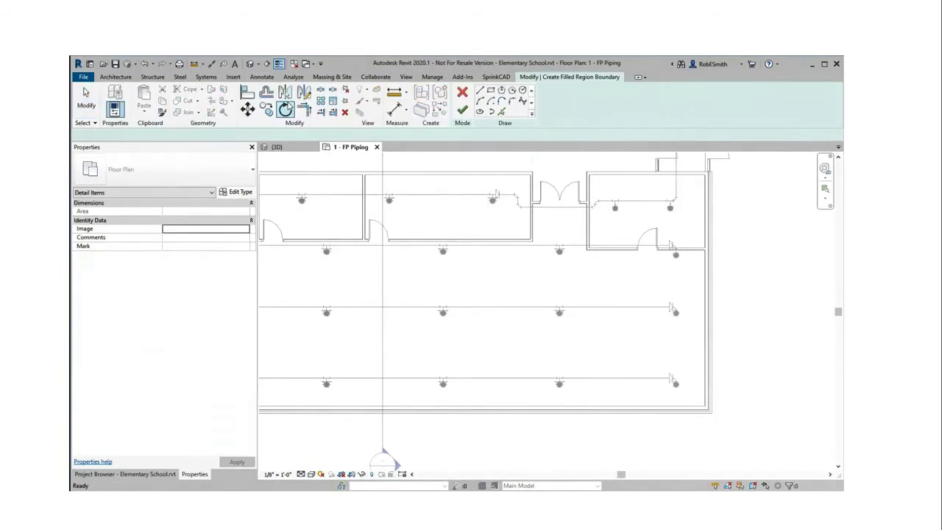
pyautogui.click(561, 378)
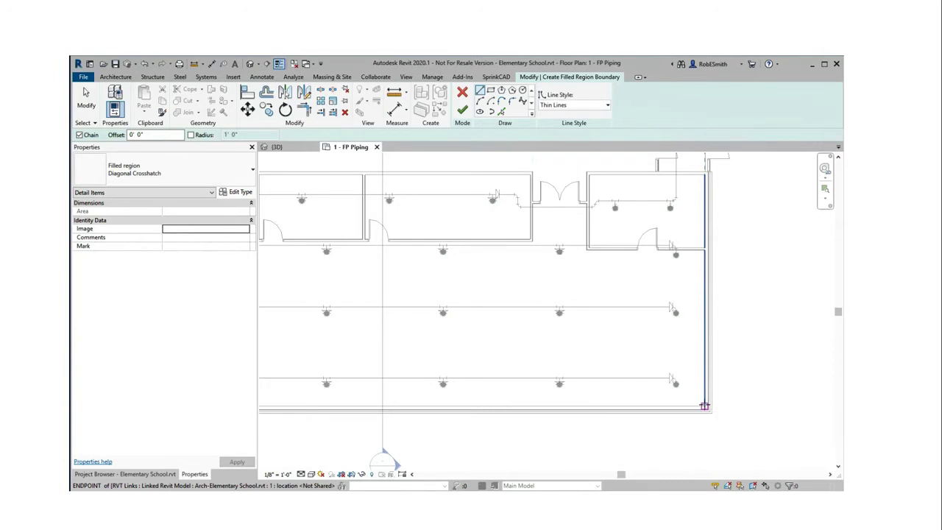
pyautogui.click(704, 405)
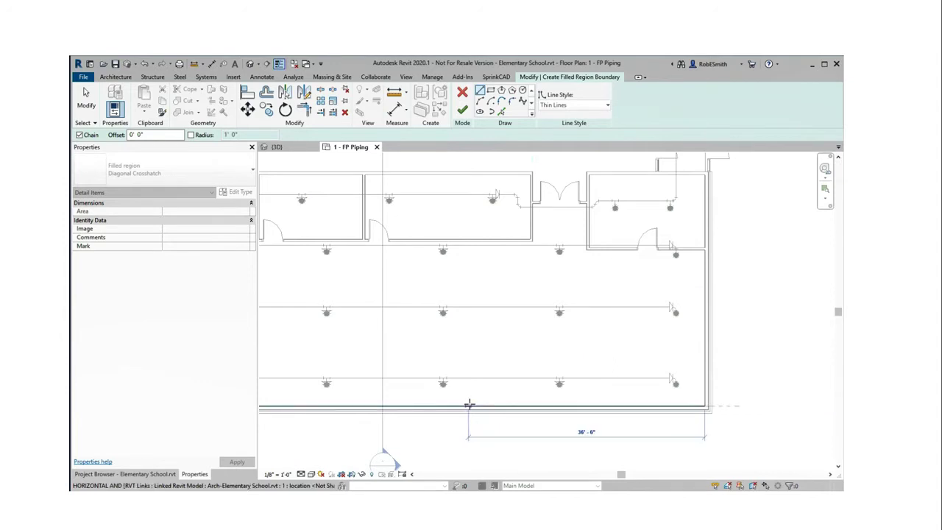
pyautogui.click(386, 406)
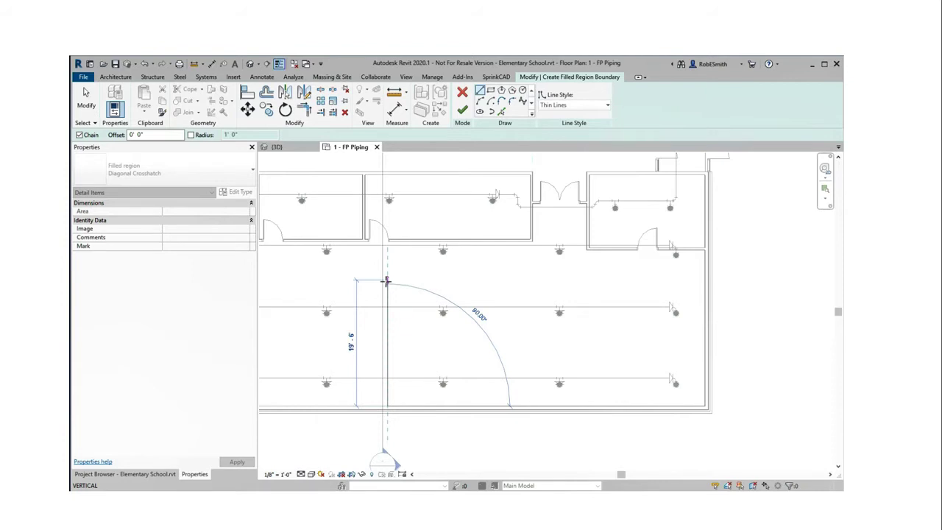
pyautogui.click(387, 281)
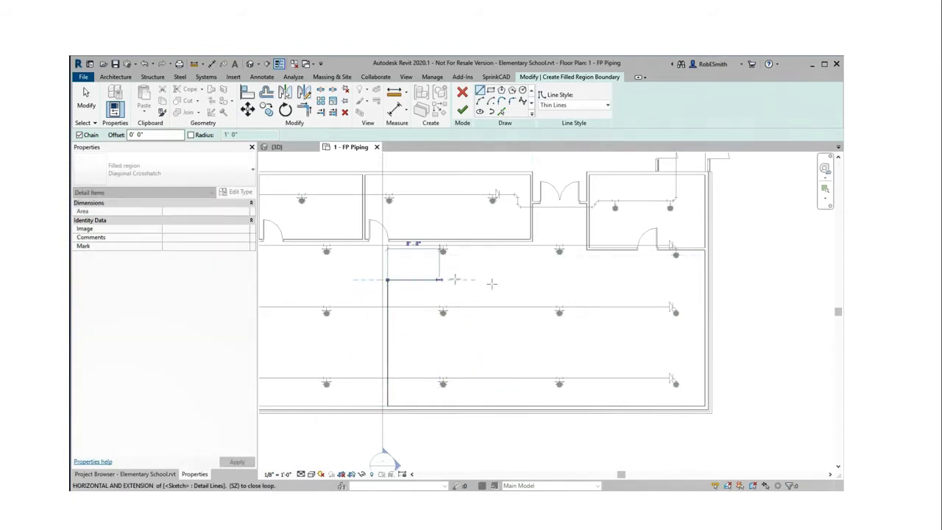
pyautogui.click(703, 280)
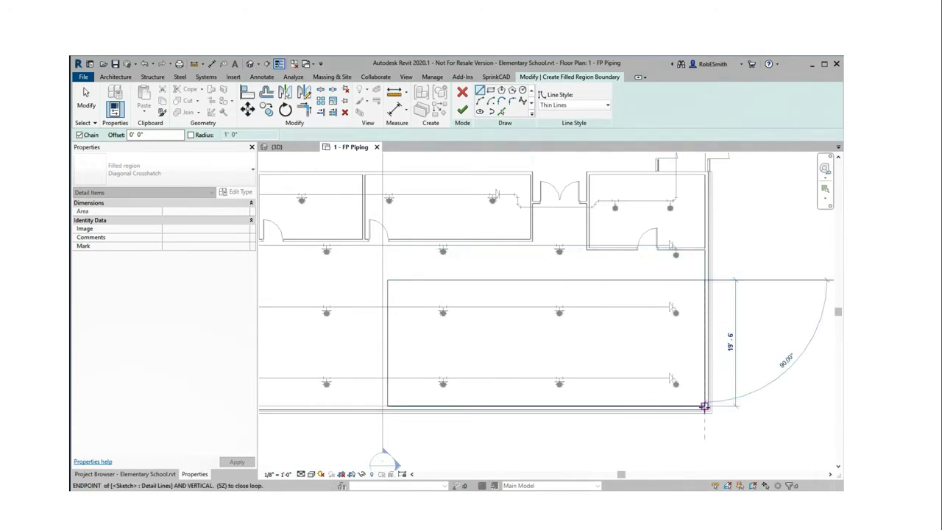
pyautogui.click(704, 405)
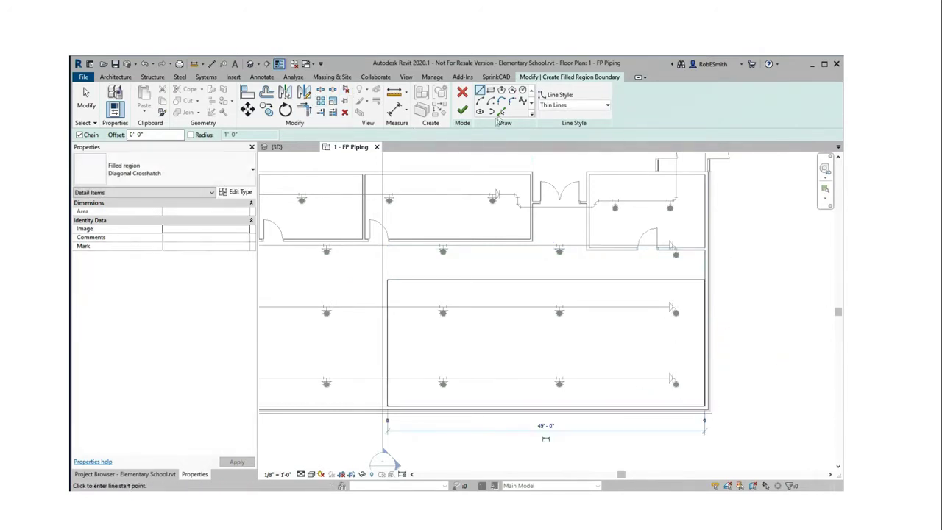
pyautogui.click(464, 110)
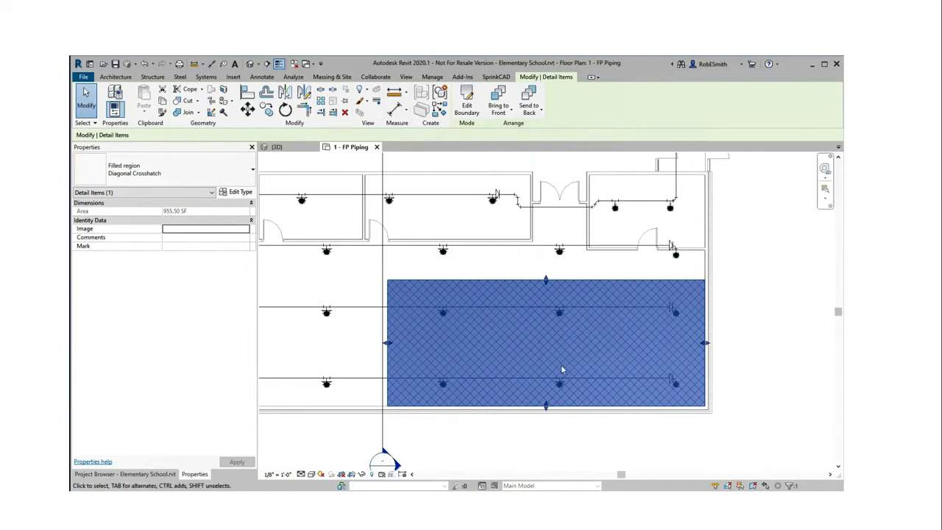
pyautogui.click(770, 319)
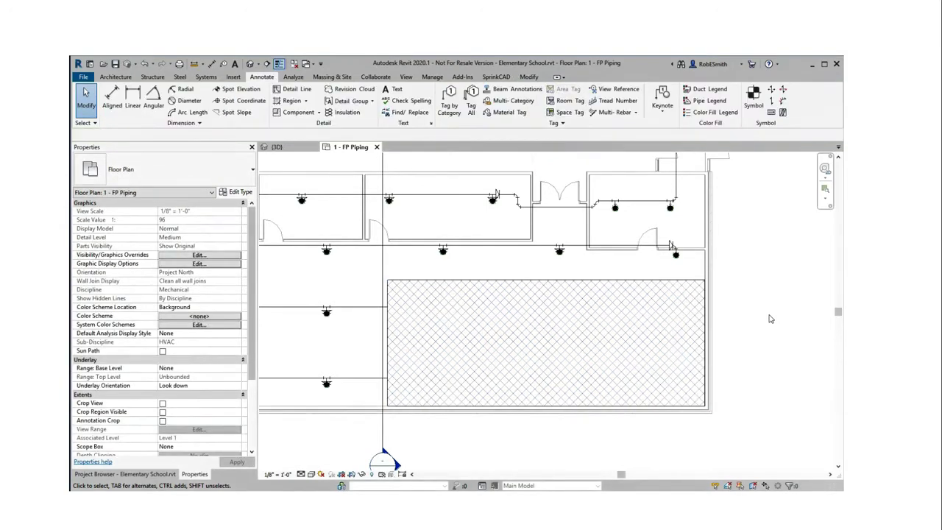
# Override the southeast room's filled region in this view with a surface transparency of 94
pyautogui.click(401, 283)
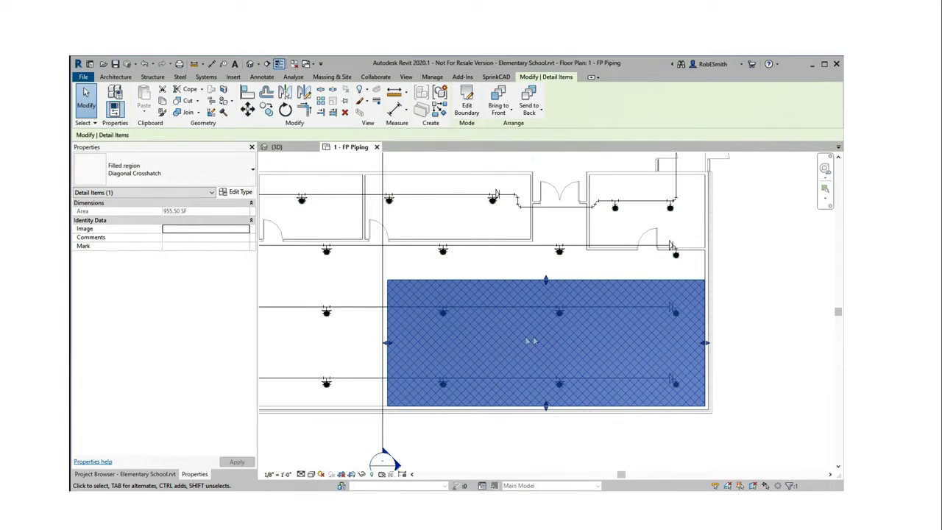
pyautogui.rightClick(585, 333)
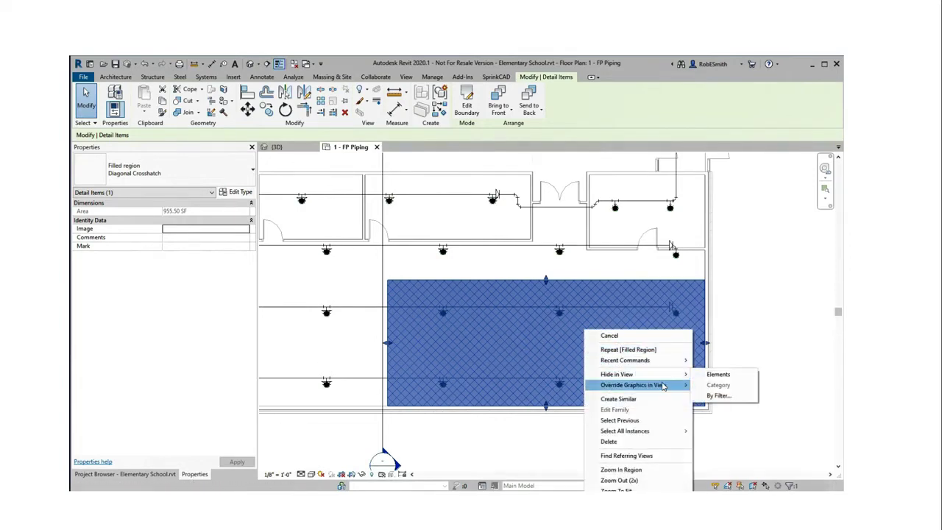
pyautogui.moveTo(662, 386)
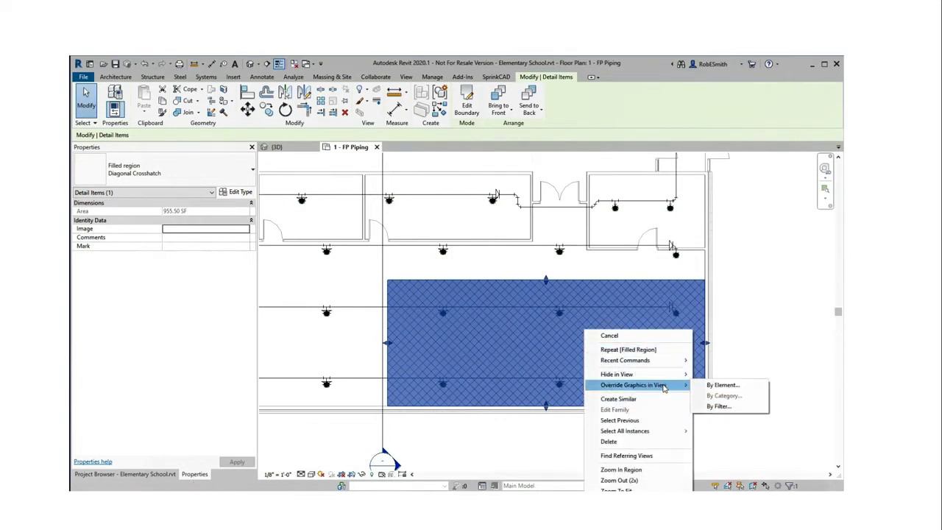
pyautogui.click(710, 386)
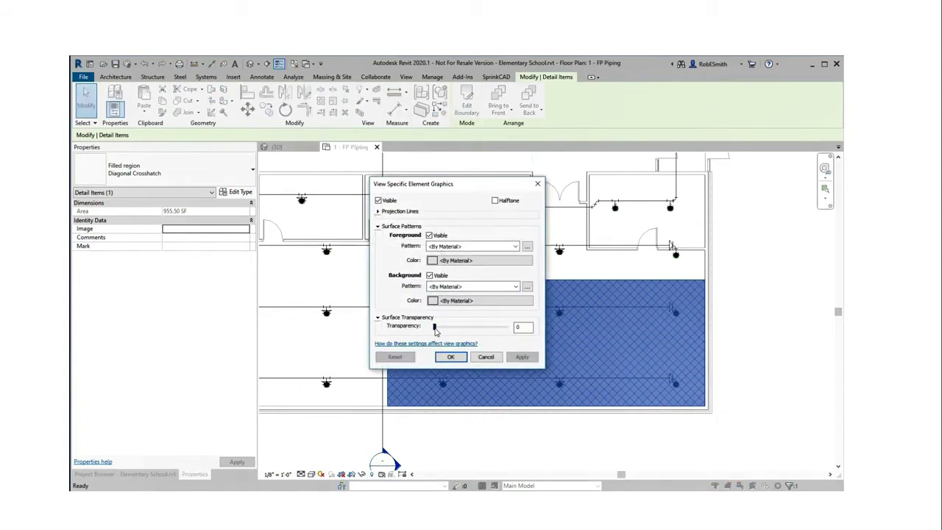
pyautogui.moveTo(434, 327); pyautogui.dragTo(503, 332)
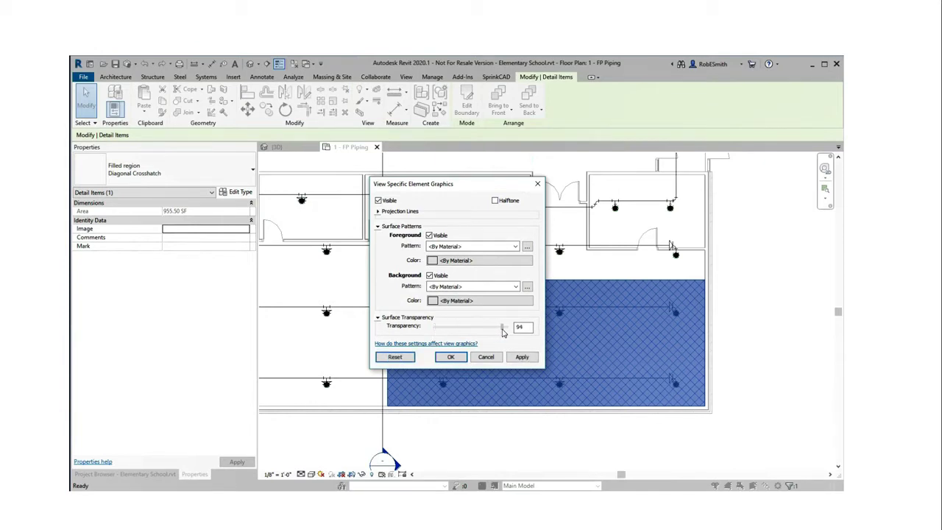
pyautogui.click(451, 356)
pyautogui.click(757, 342)
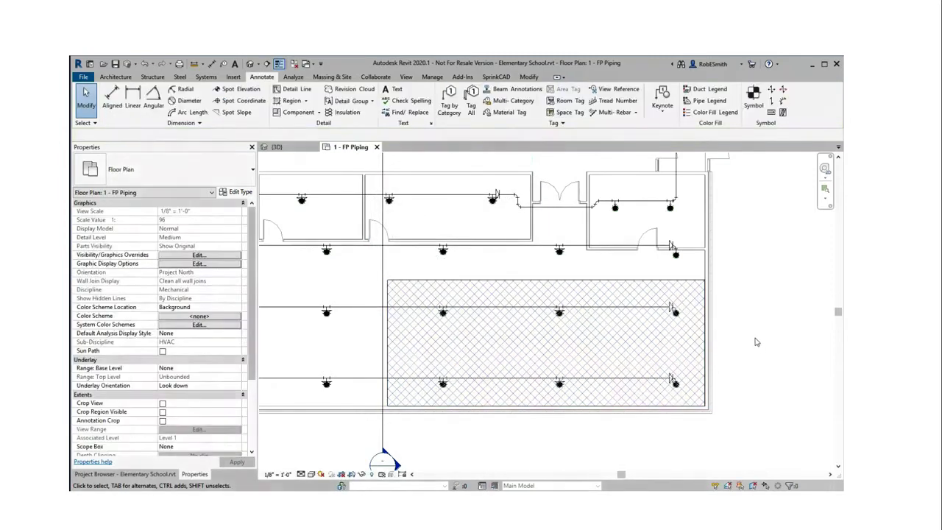
# Log in to SprinkCAD and define wet design area DA1 for SE Multi-purpose Rm with 0.1 density, 100 hose, LH occupancy, 900 sq ft, note Demo Calculation
pyautogui.scroll(-2, 755, 368)
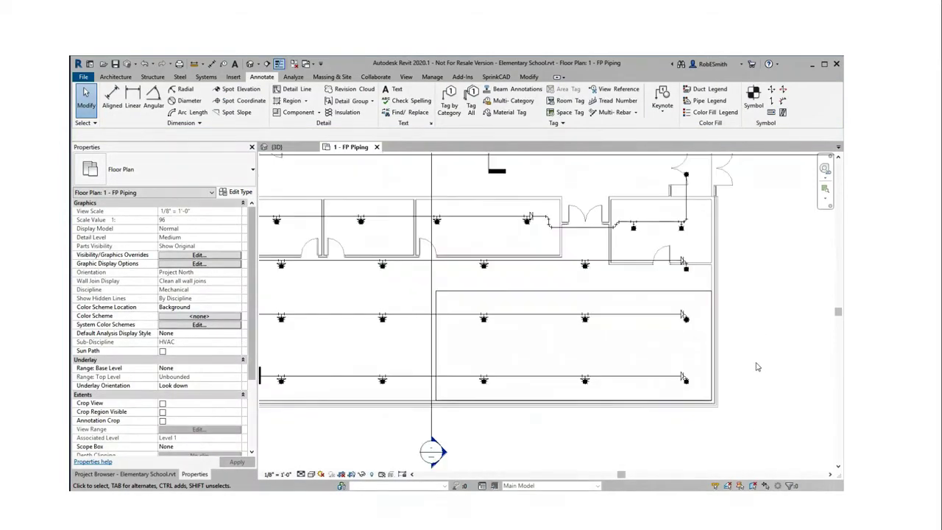
pyautogui.scroll(-2, 753, 370)
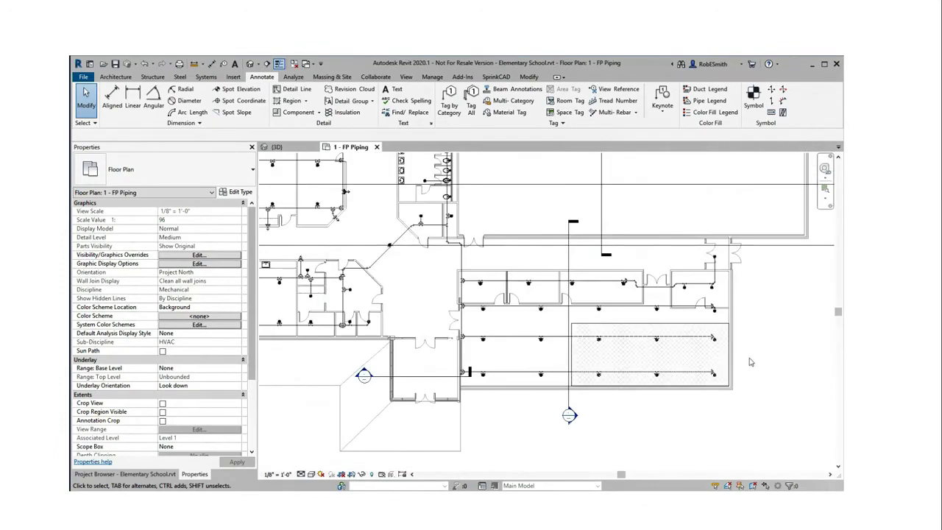
pyautogui.scroll(-2, 734, 380)
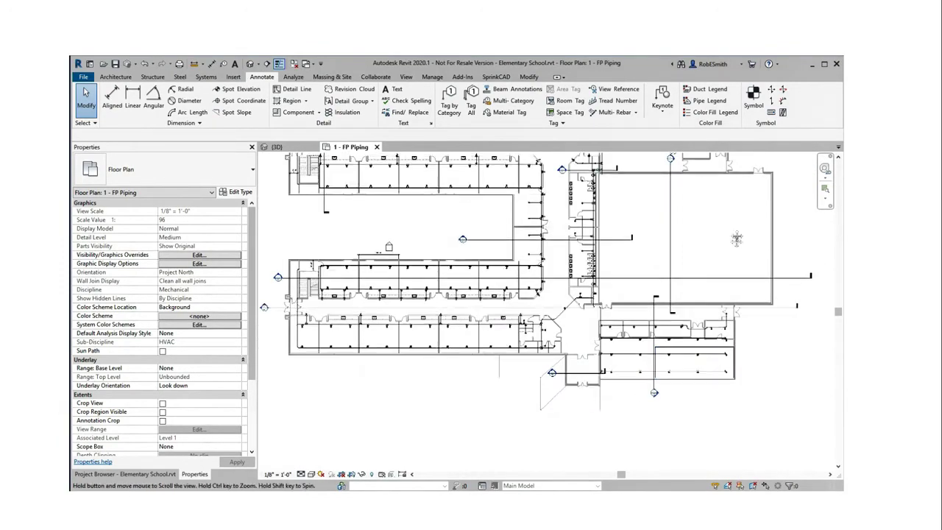
pyautogui.moveTo(736, 239); pyautogui.dragTo(721, 292, button='middle')
pyautogui.scroll(-1, 721, 292)
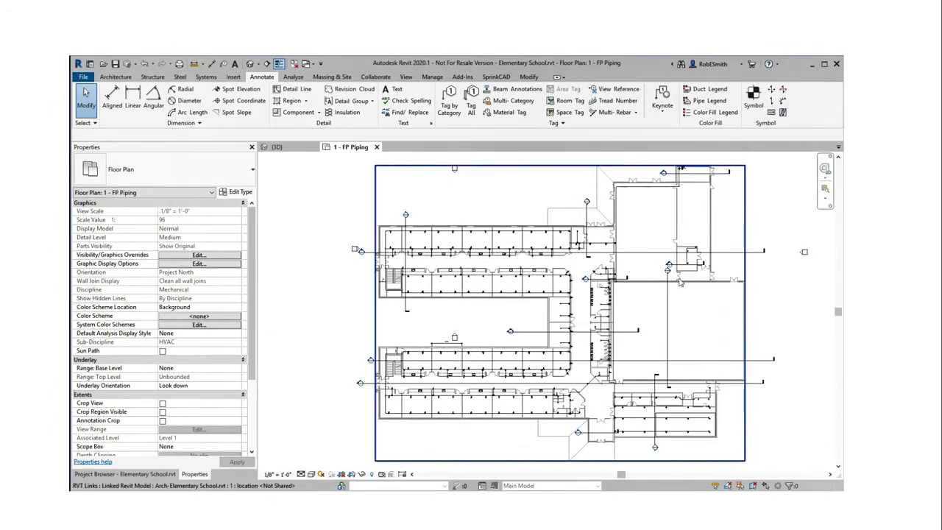
pyautogui.click(497, 78)
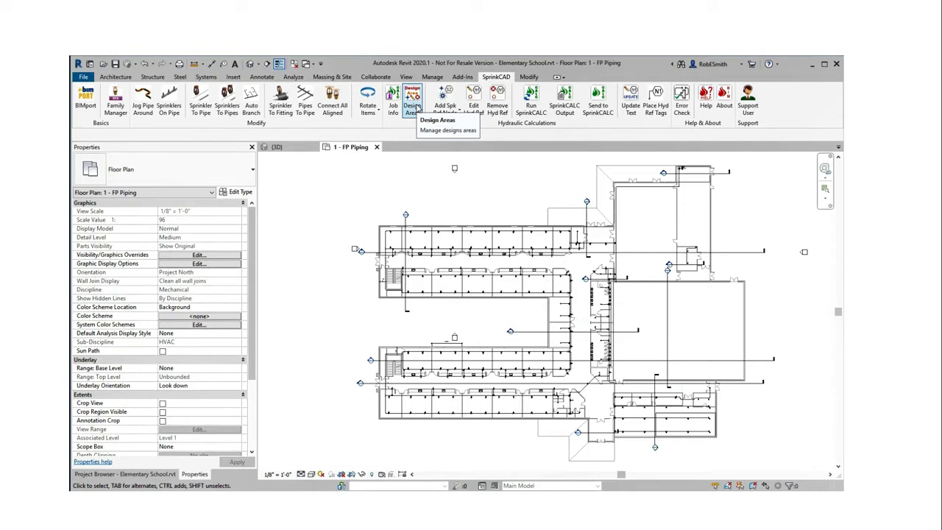
pyautogui.click(414, 103)
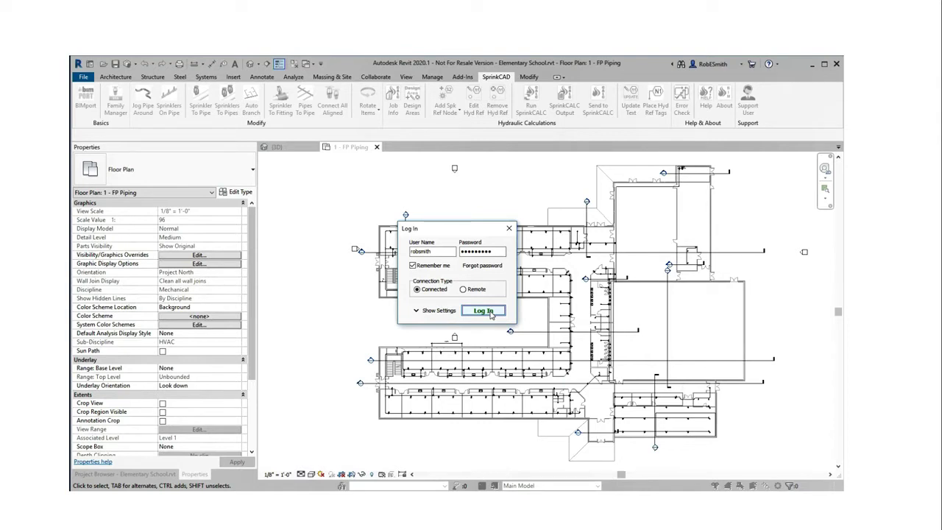
pyautogui.click(490, 312)
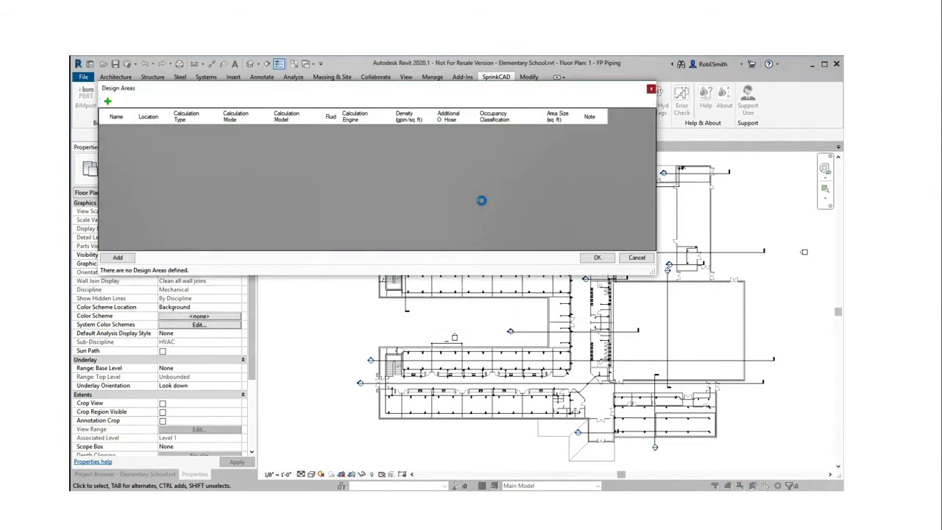
pyautogui.click(107, 103)
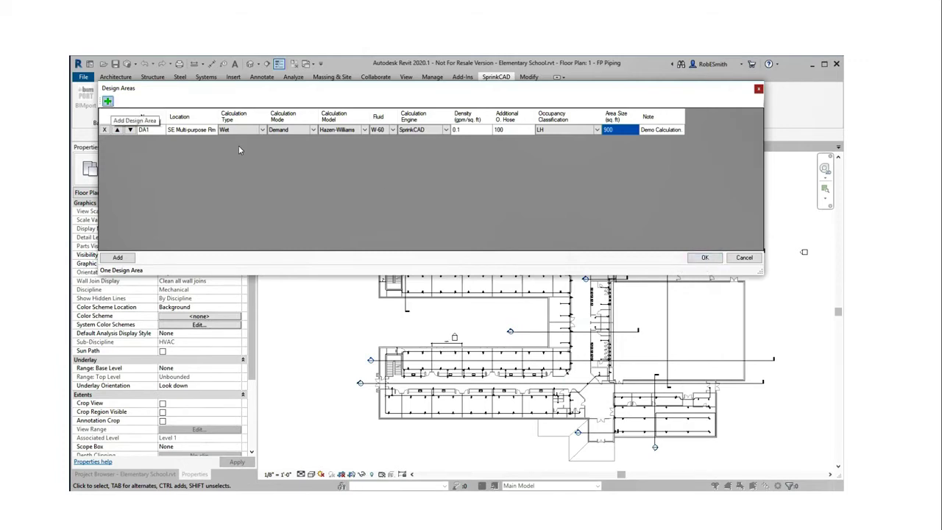
pyautogui.click(703, 258)
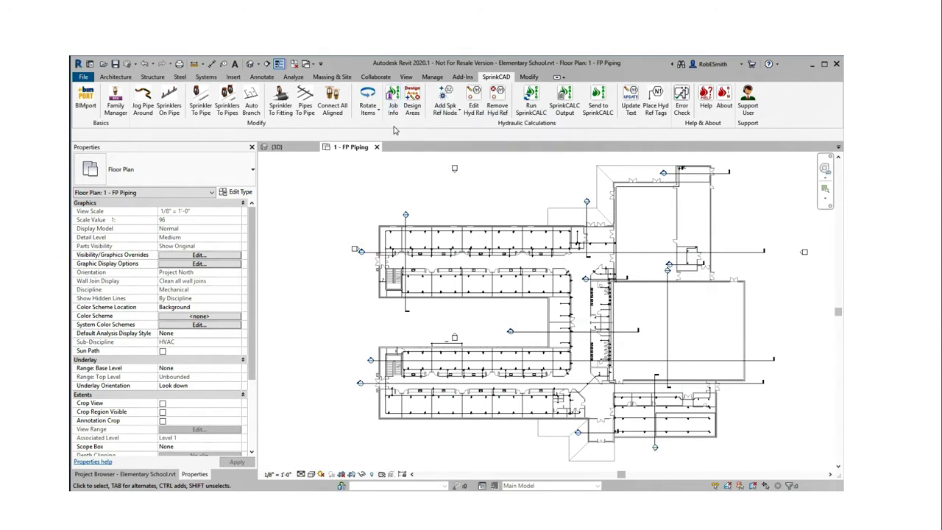
# Fill in the job information with standard NFPA13, name Elementary School, date Nov 8 2019, contract number, site address and contractor details
pyautogui.click(395, 102)
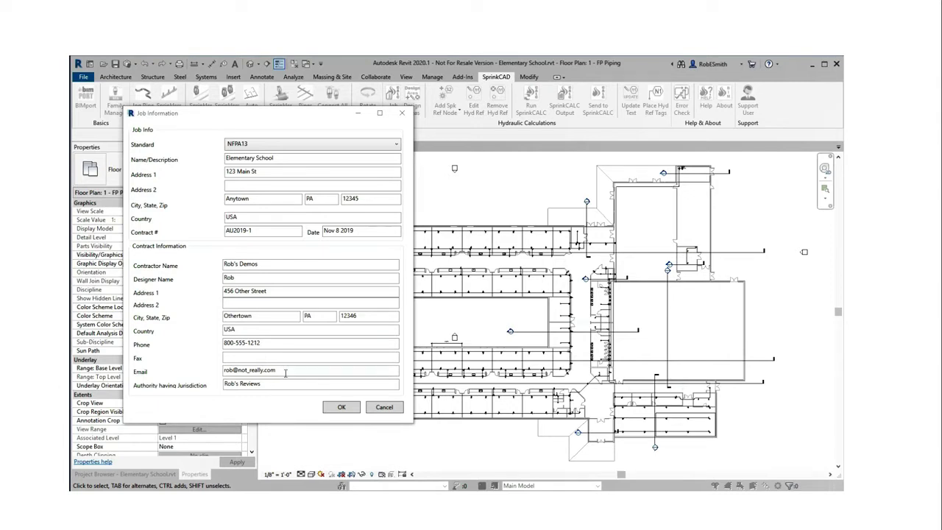
pyautogui.click(340, 406)
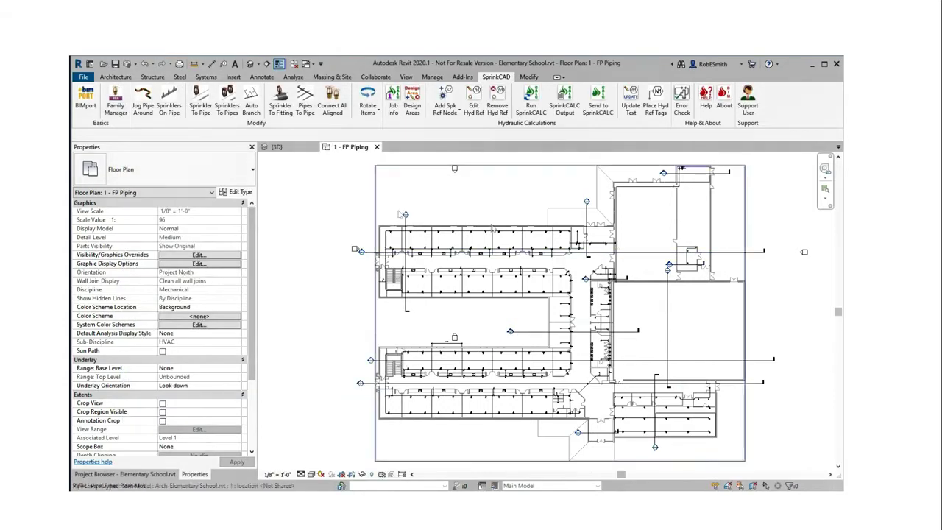
# Cap the open end of the short 6" horizontal pipe at the base of the riser in the 3D view
pyautogui.click(277, 146)
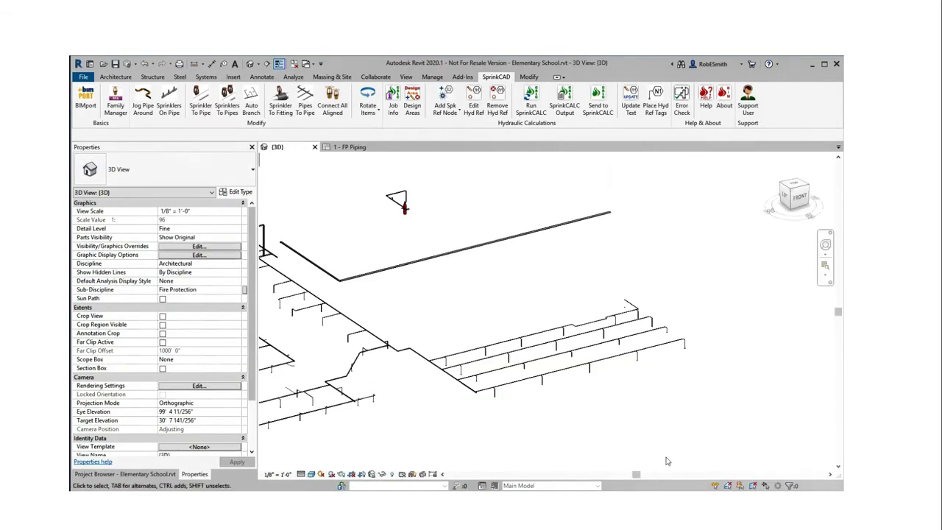
pyautogui.scroll(-4, 666, 461)
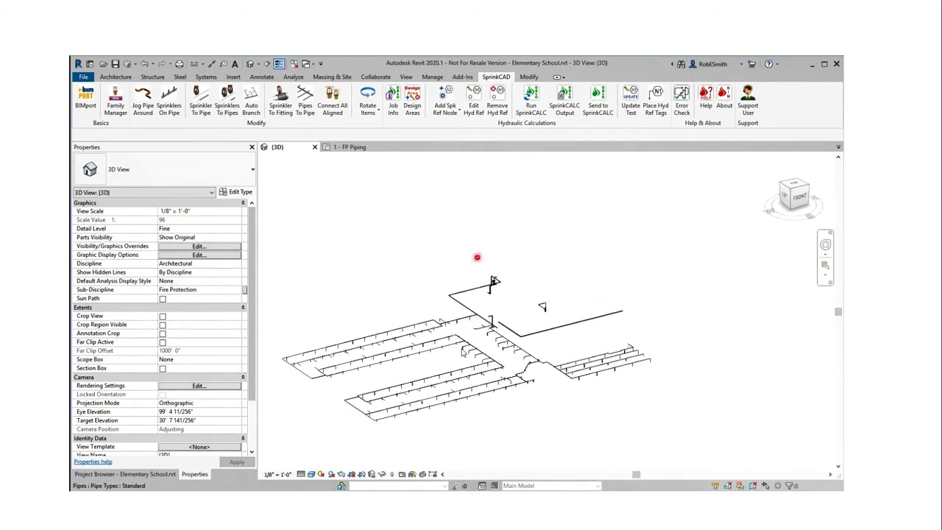
pyautogui.scroll(3, 463, 351)
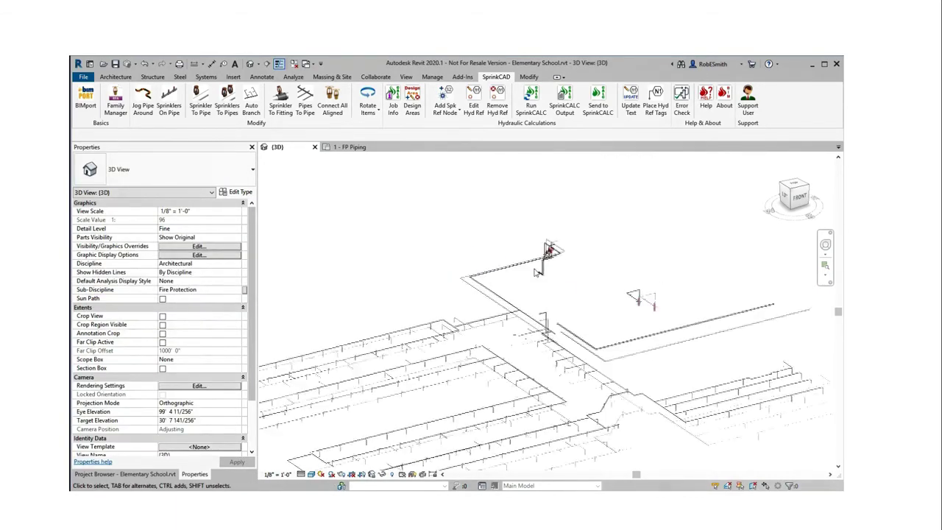
pyautogui.scroll(5, 537, 272)
pyautogui.moveTo(548, 283); pyautogui.dragTo(510, 289, button='middle')
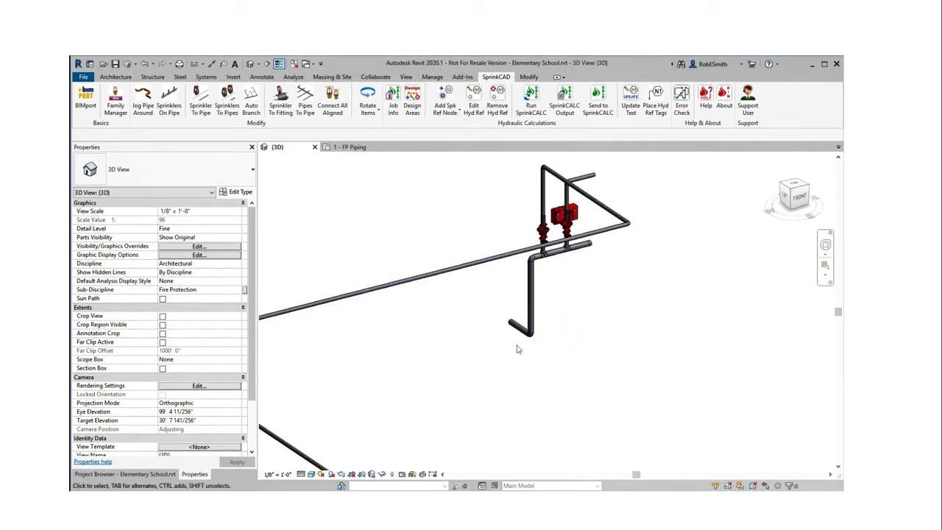
pyautogui.scroll(3, 489, 320)
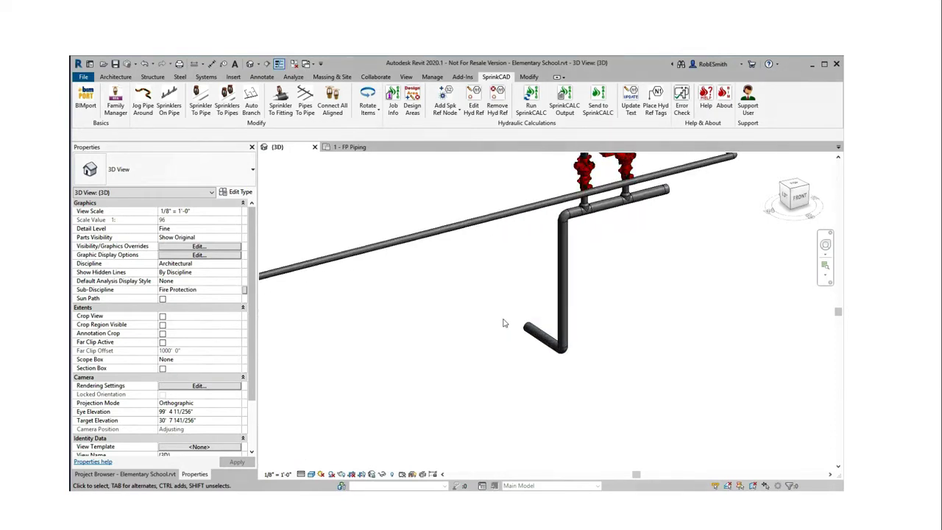
pyautogui.click(538, 338)
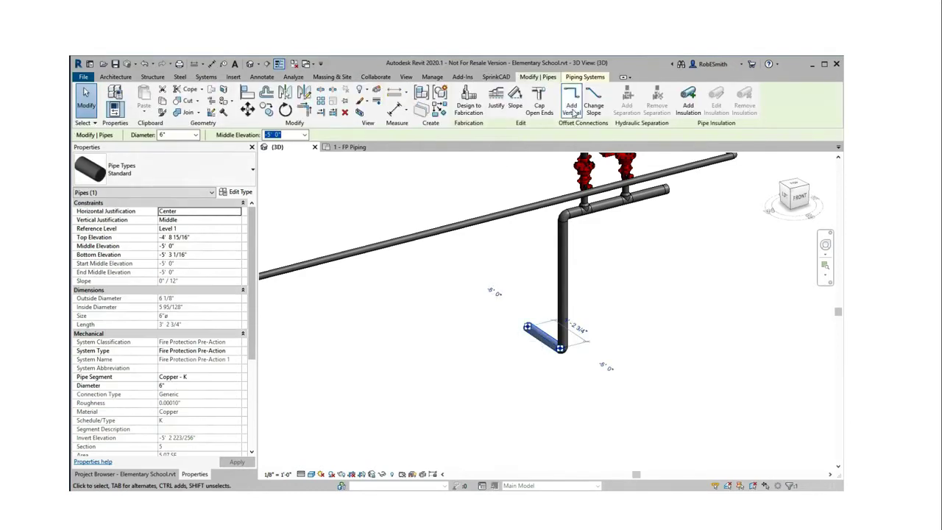
pyautogui.click(538, 105)
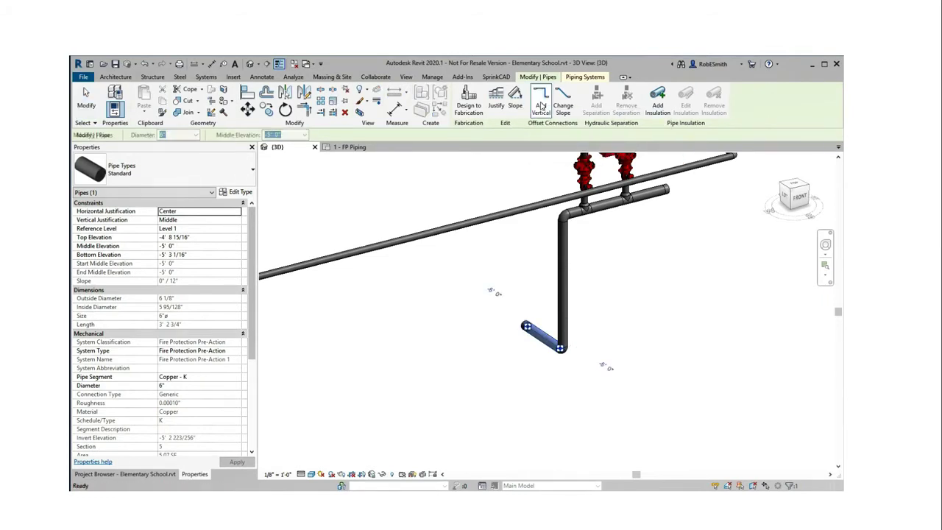
pyautogui.scroll(3, 522, 351)
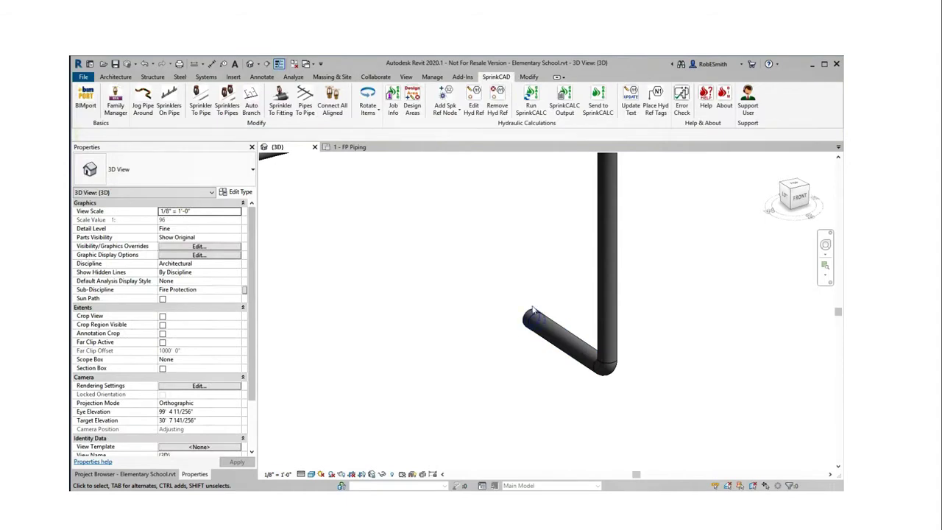
# Start adding a supply reference at the capped end of the pipe below the riser
pyautogui.click(456, 110)
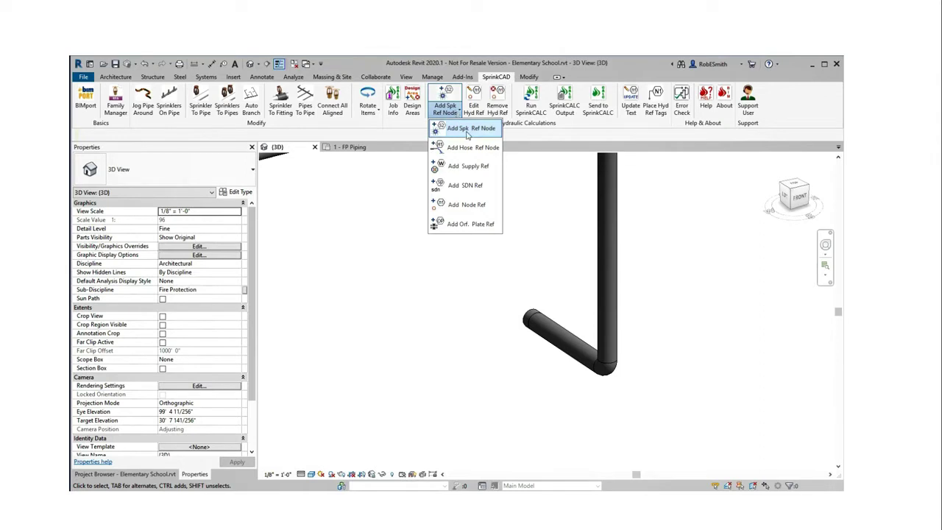
pyautogui.click(452, 165)
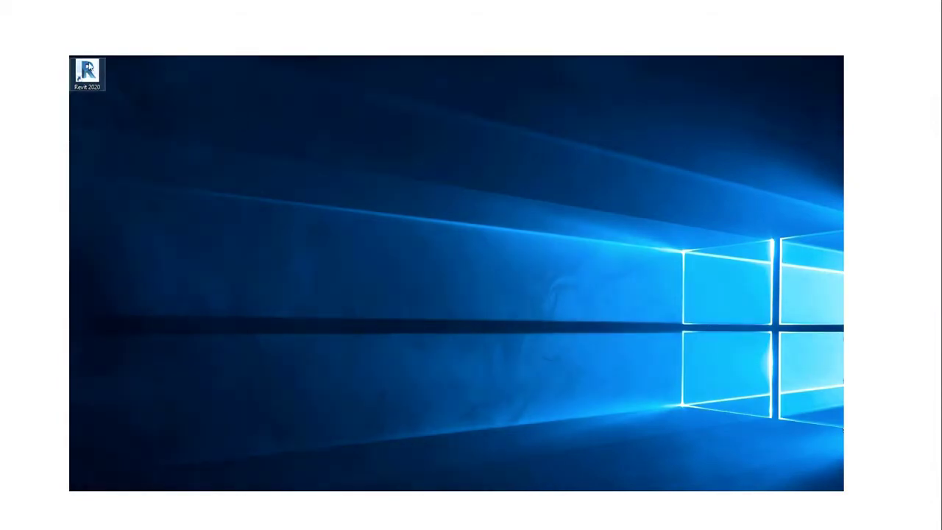
pyautogui.doubleClick(84, 76)
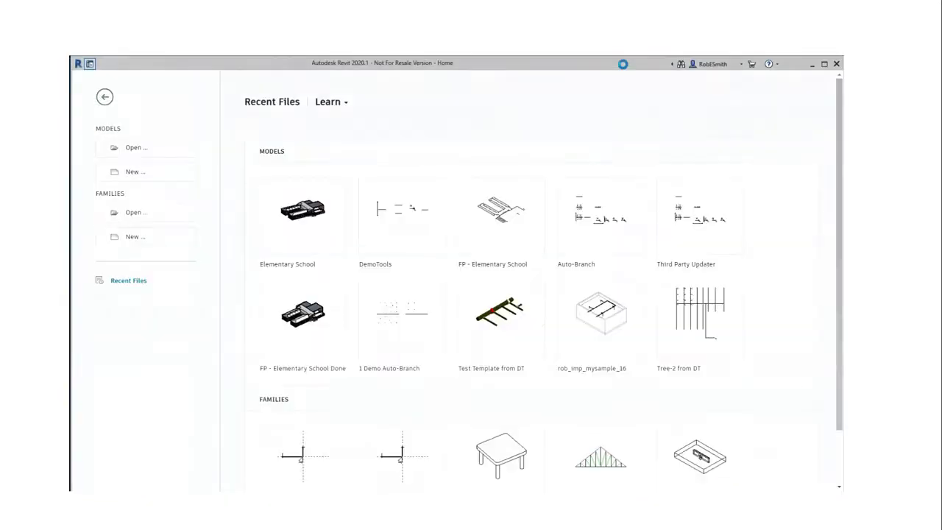
pyautogui.click(301, 242)
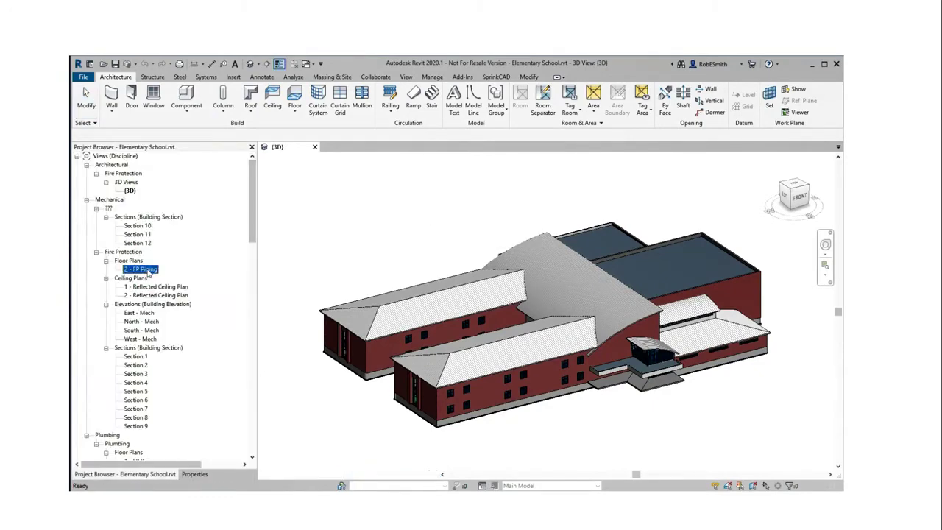
pyautogui.click(482, 349)
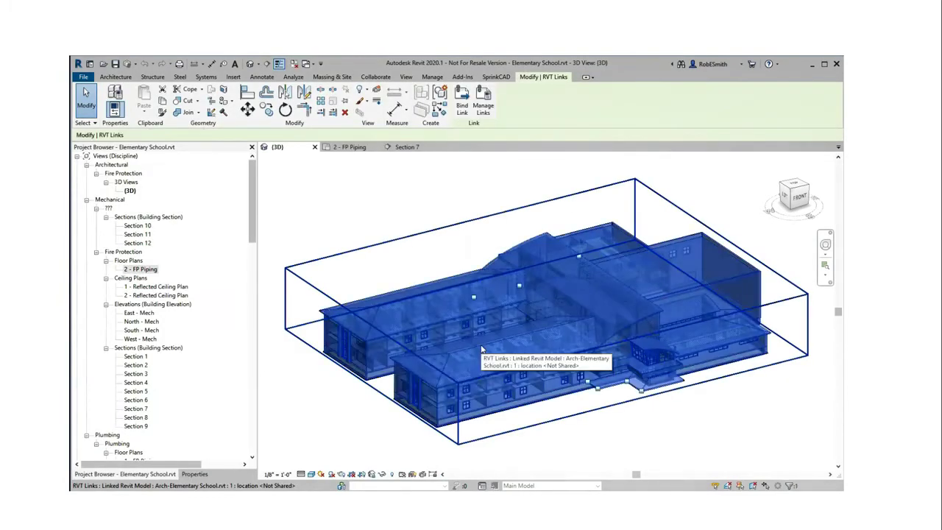
pyautogui.rightClick(480, 345)
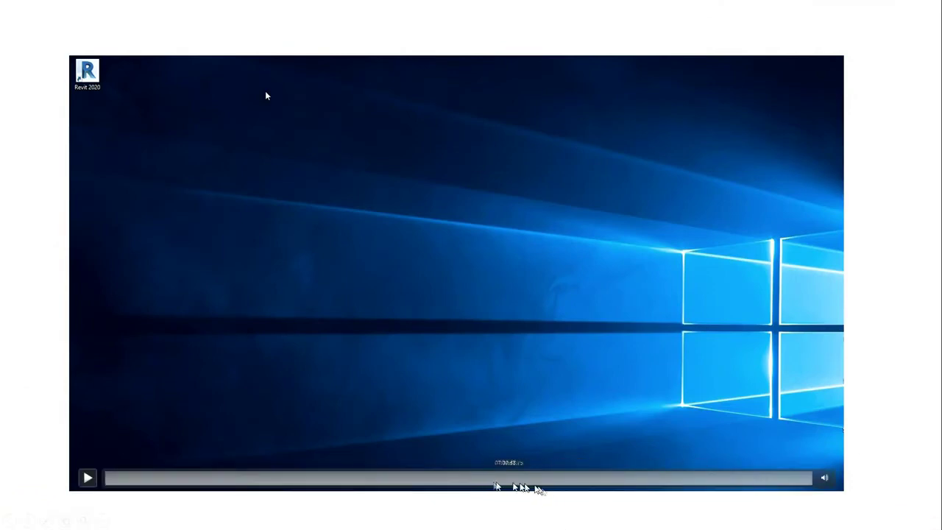
pyautogui.click(466, 480)
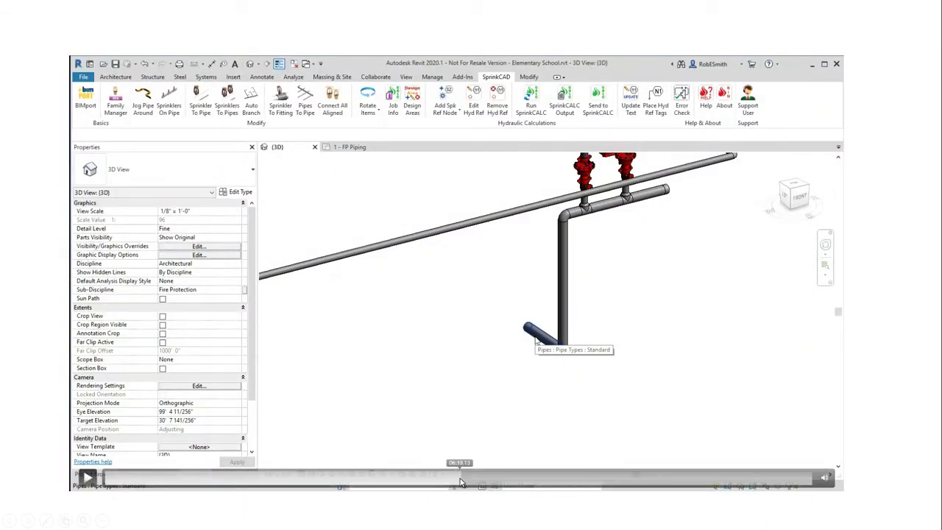
pyautogui.click(86, 479)
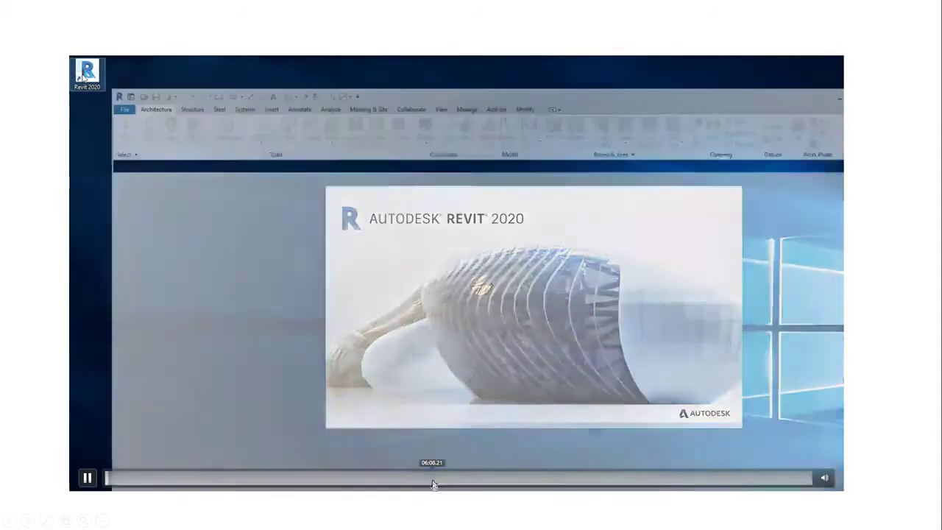
pyautogui.click(434, 480)
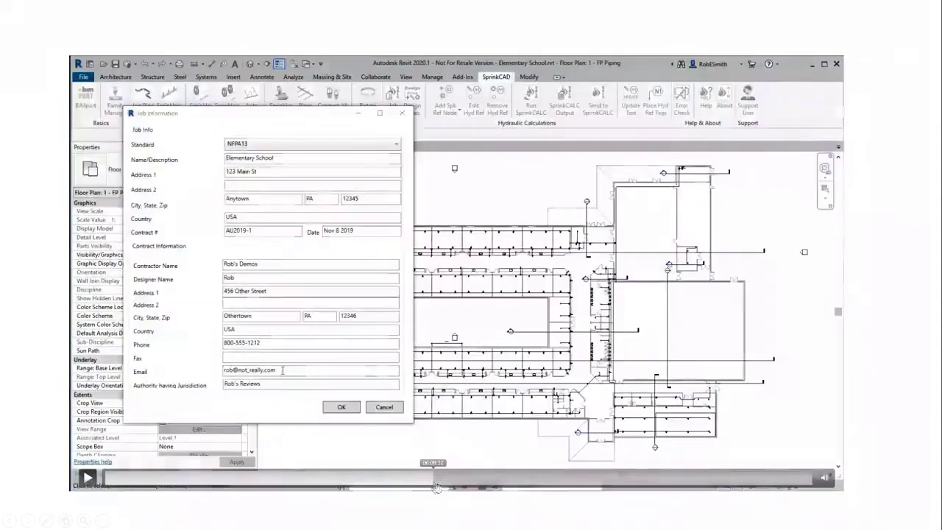
pyautogui.moveTo(445, 484); pyautogui.dragTo(486, 485)
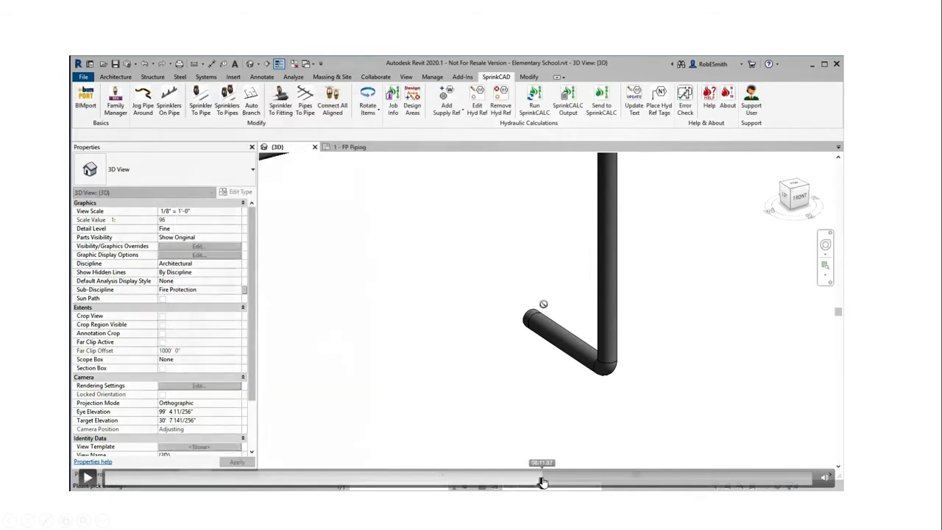
pyautogui.click(541, 479)
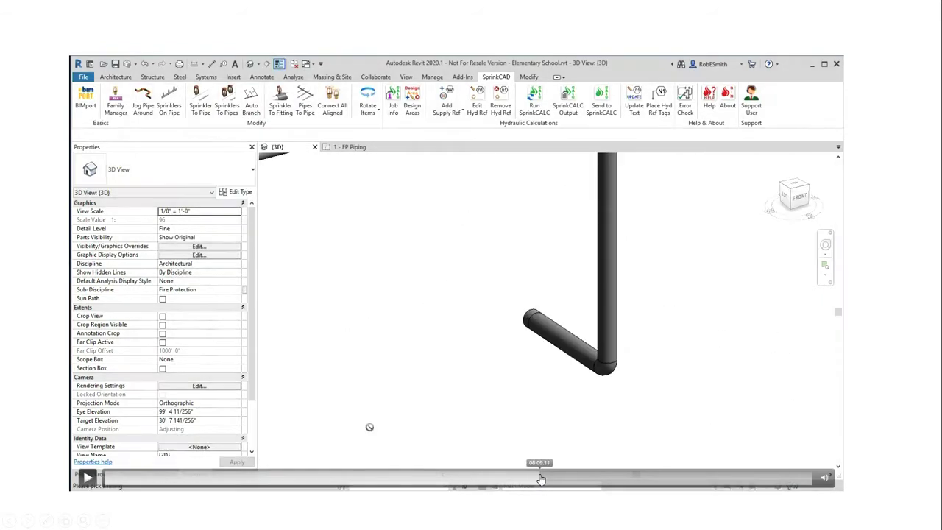
pyautogui.click(542, 480)
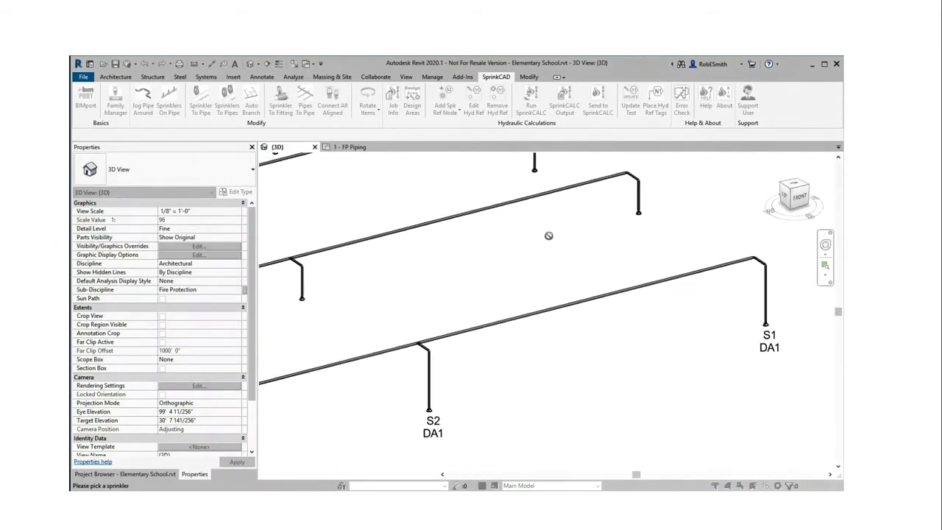
# Add sprinkler reference nodes for design area DA1 to the remaining remote-area sprinklers on the second branch line and save the project
pyautogui.click(641, 218)
pyautogui.click(307, 304)
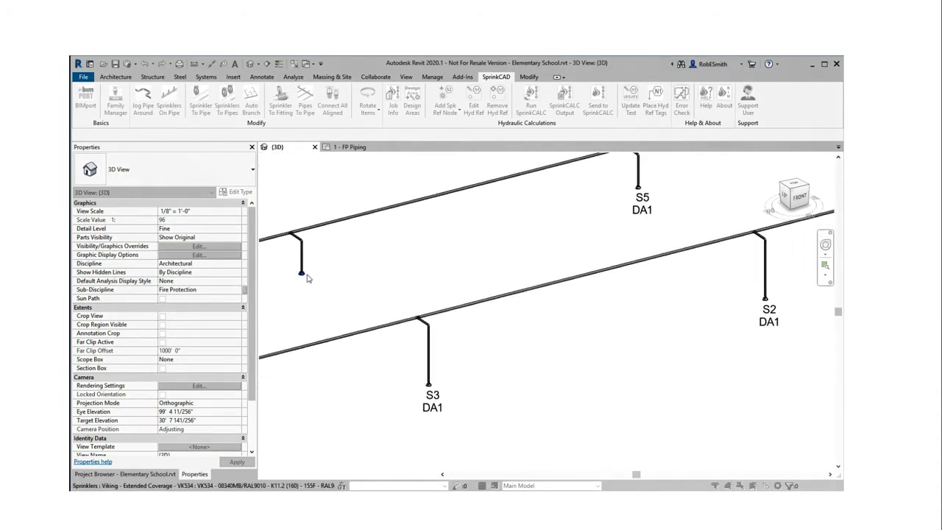
pyautogui.click(304, 274)
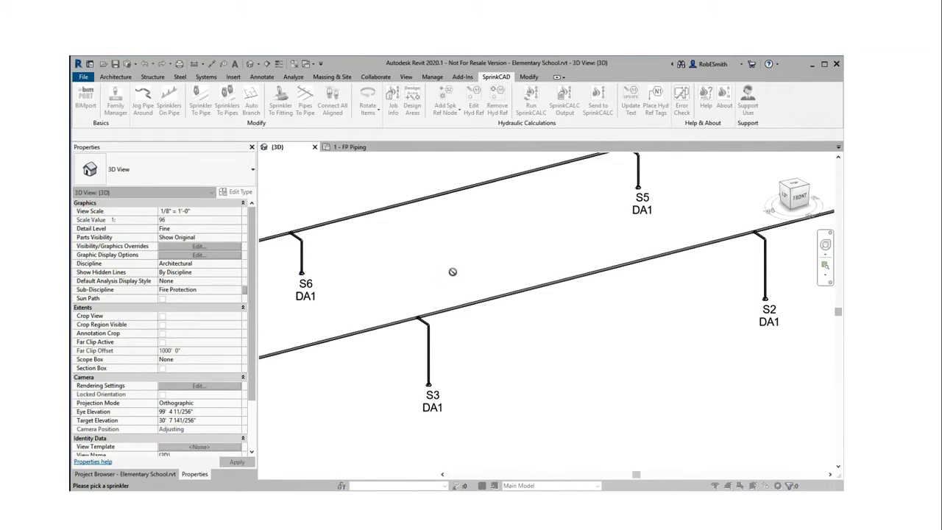
pyautogui.rightClick(450, 268)
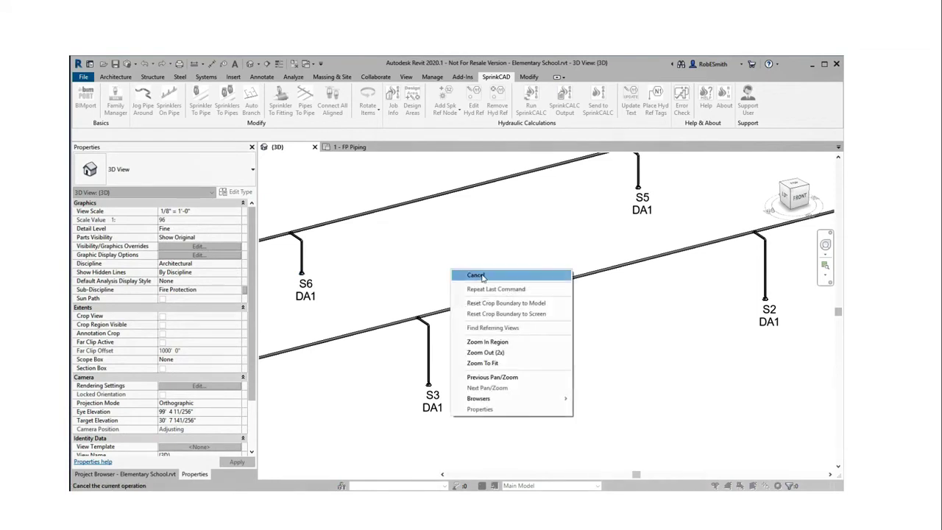
pyautogui.click(454, 275)
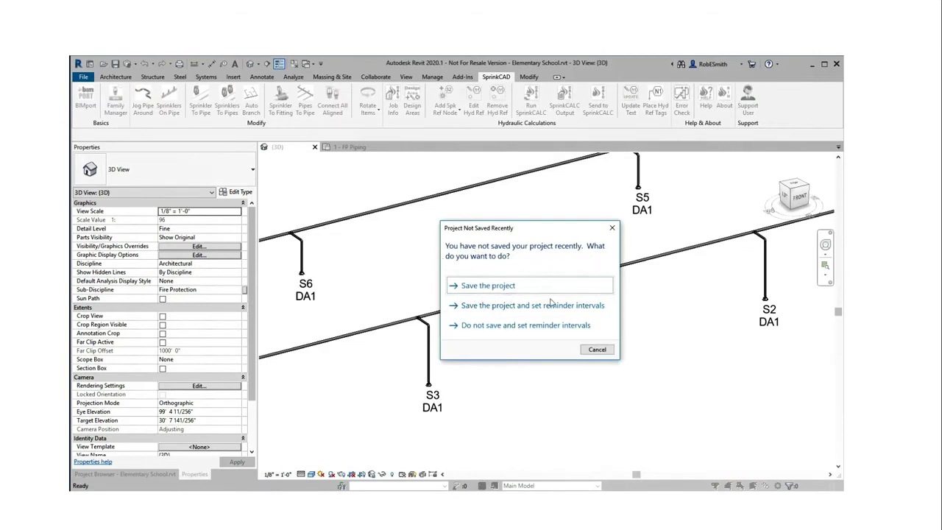
pyautogui.click(476, 287)
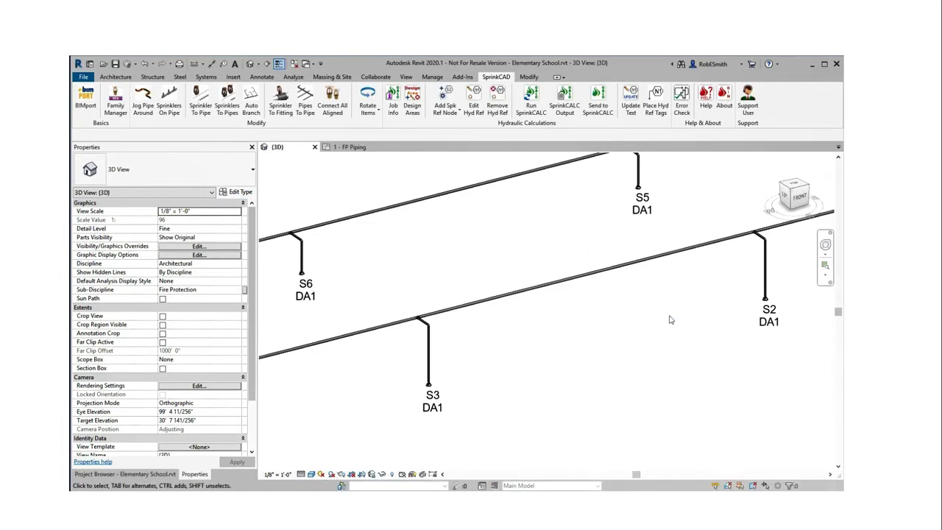
# Run SprinkCALC on the connected system that contains the marked remote area, and proceed with sending the selected elements
pyautogui.scroll(-5, 691, 336)
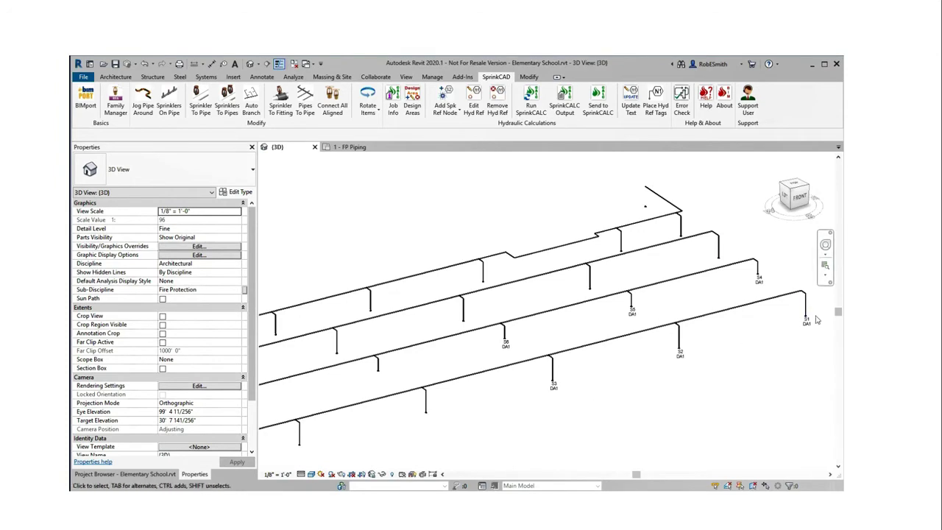
pyautogui.scroll(-5, 638, 352)
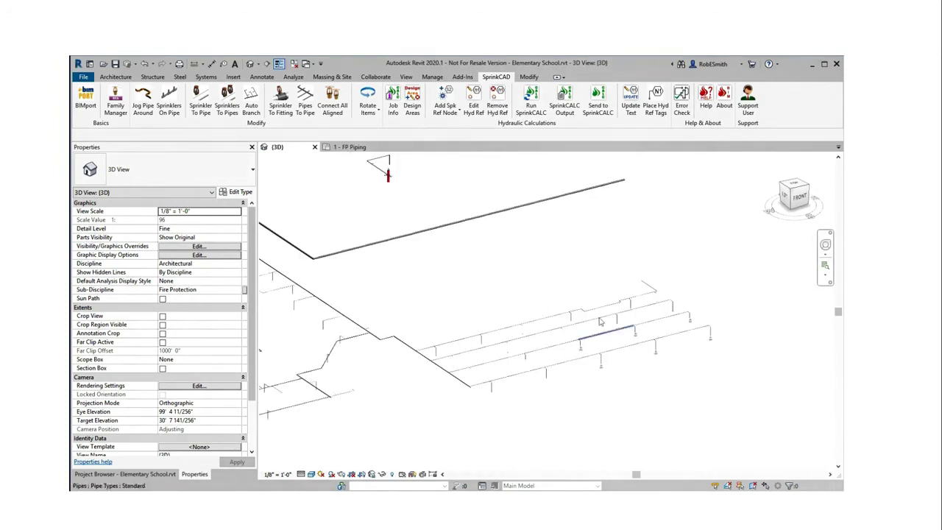
pyautogui.scroll(-2, 520, 288)
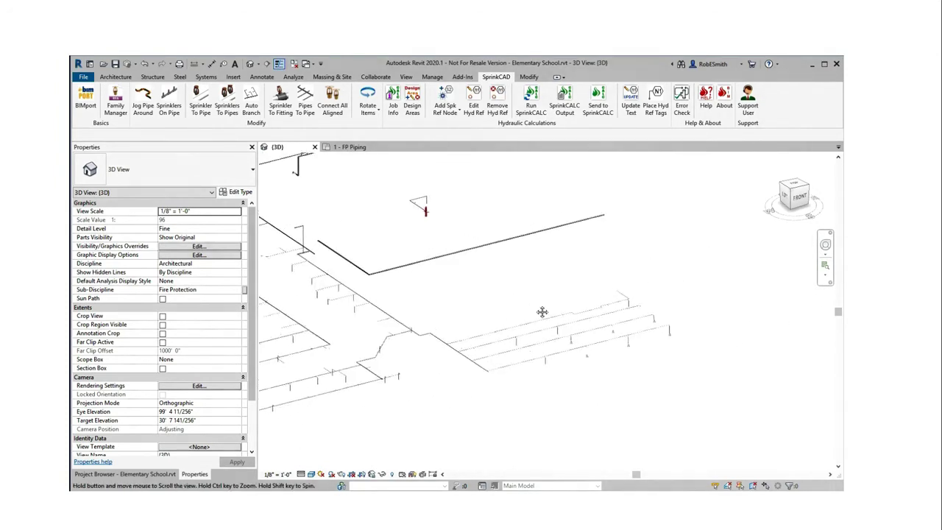
pyautogui.moveTo(542, 311); pyautogui.dragTo(555, 316, button='middle')
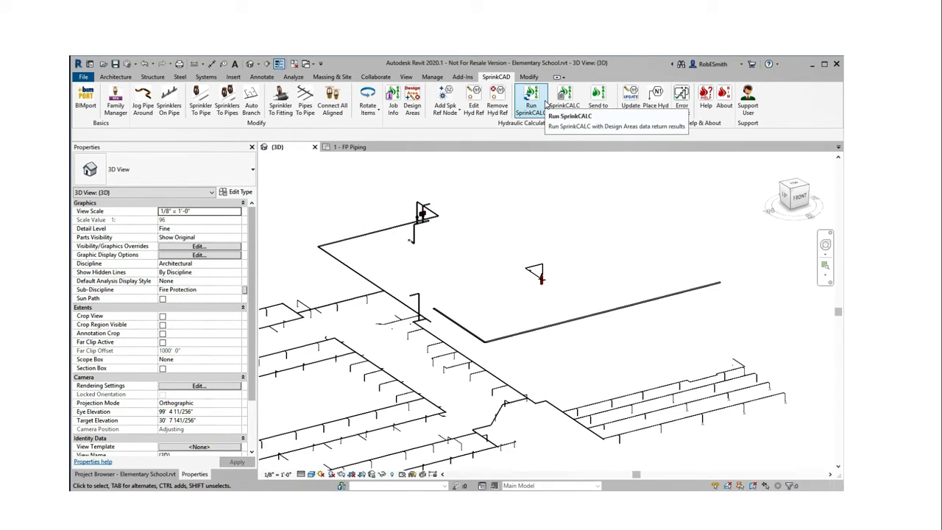
pyautogui.click(543, 103)
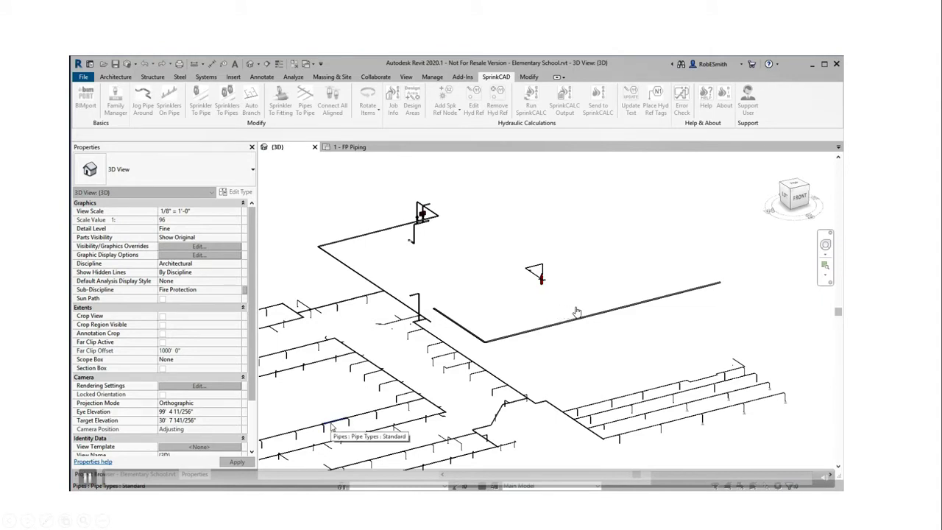
pyautogui.click(714, 415)
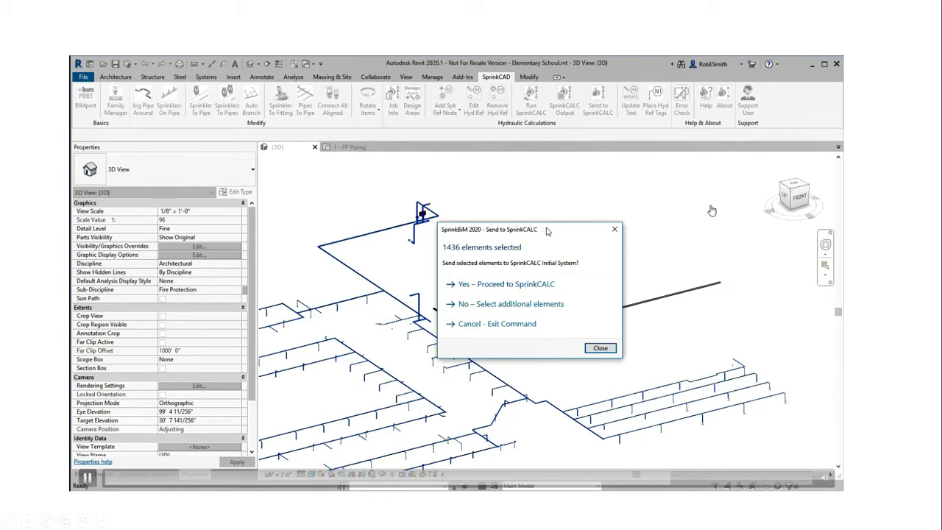
pyautogui.moveTo(545, 231); pyautogui.dragTo(369, 326)
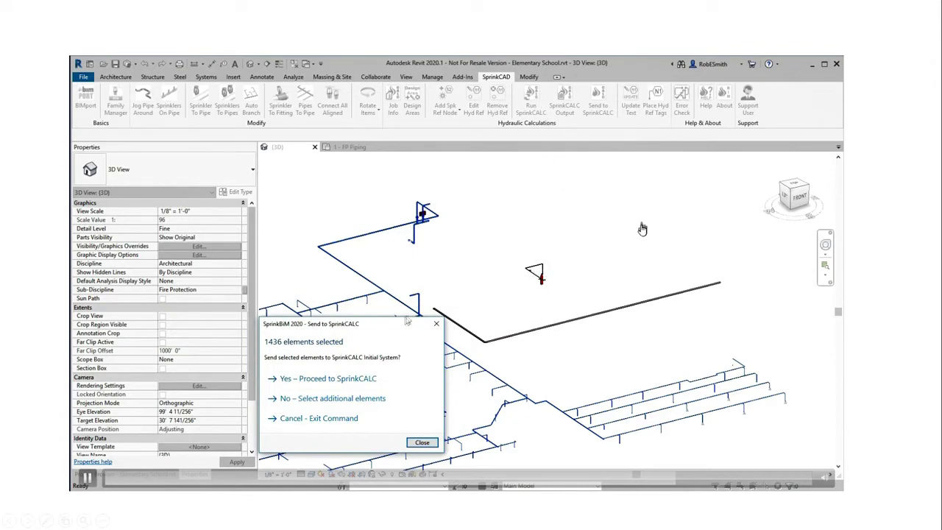
pyautogui.moveTo(377, 323); pyautogui.dragTo(681, 241)
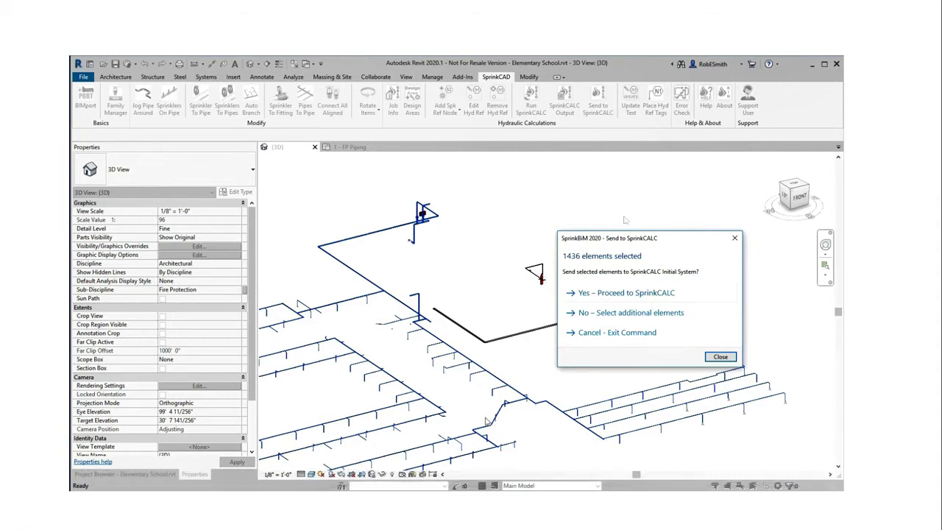
pyautogui.click(627, 292)
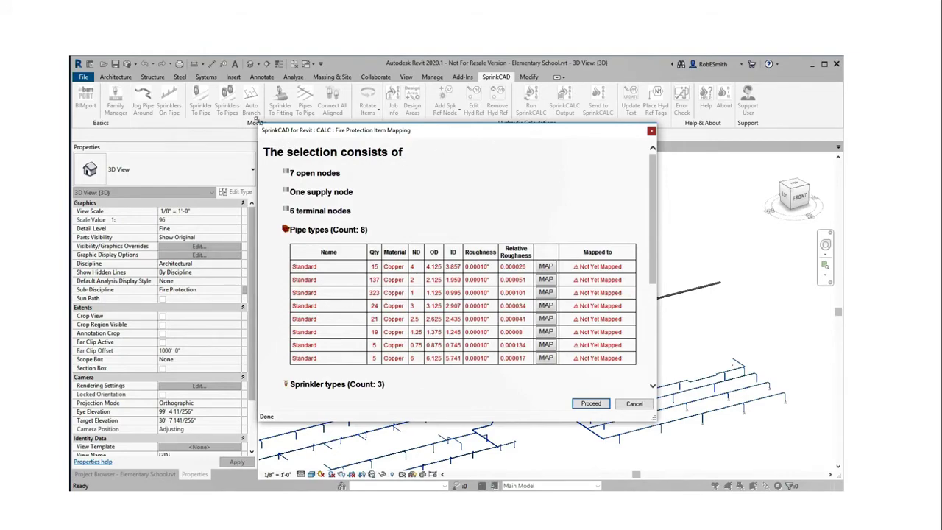
# Enlarge the item mapping dialog and map the 4" Standard pipe type to Steel 10 Blk, size 4, part 0000-10-B-09
pyautogui.moveTo(258, 125); pyautogui.dragTo(211, 59)
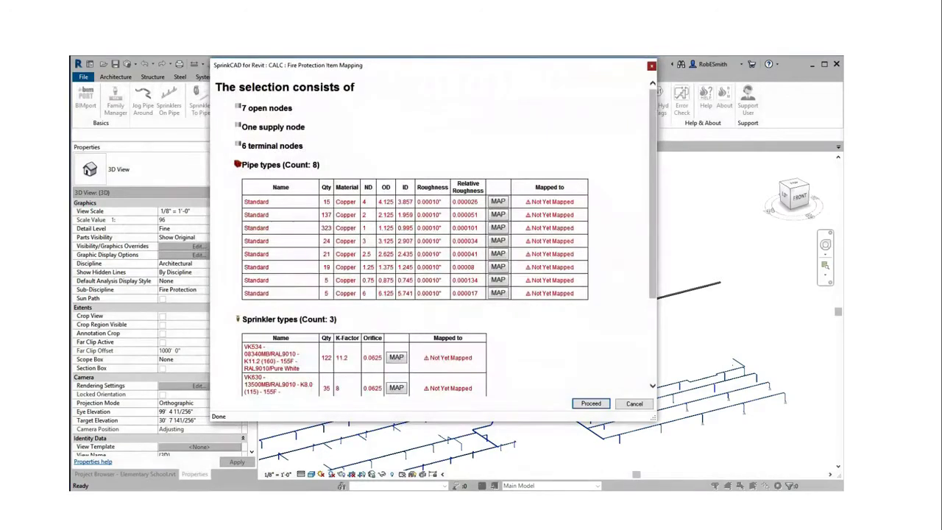
pyautogui.moveTo(652, 419); pyautogui.dragTo(655, 479)
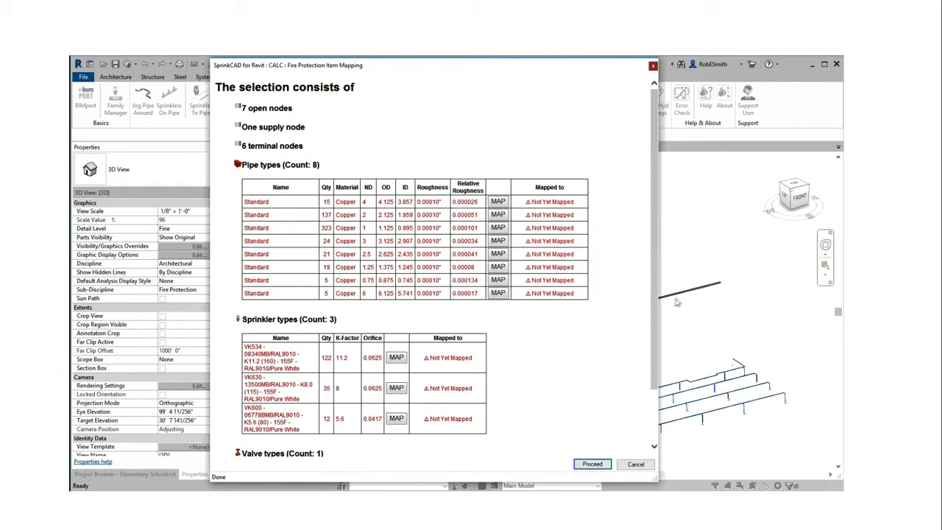
pyautogui.scroll(-3, 456, 382)
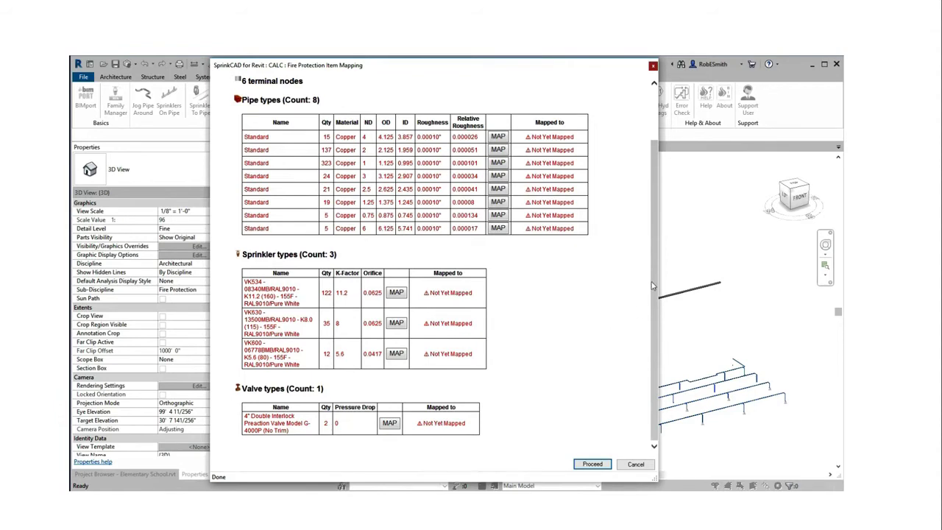
pyautogui.moveTo(651, 285)
pyautogui.mouseDown()
pyautogui.moveTo(651, 261)
pyautogui.moveTo(655, 272)
pyautogui.mouseUp()
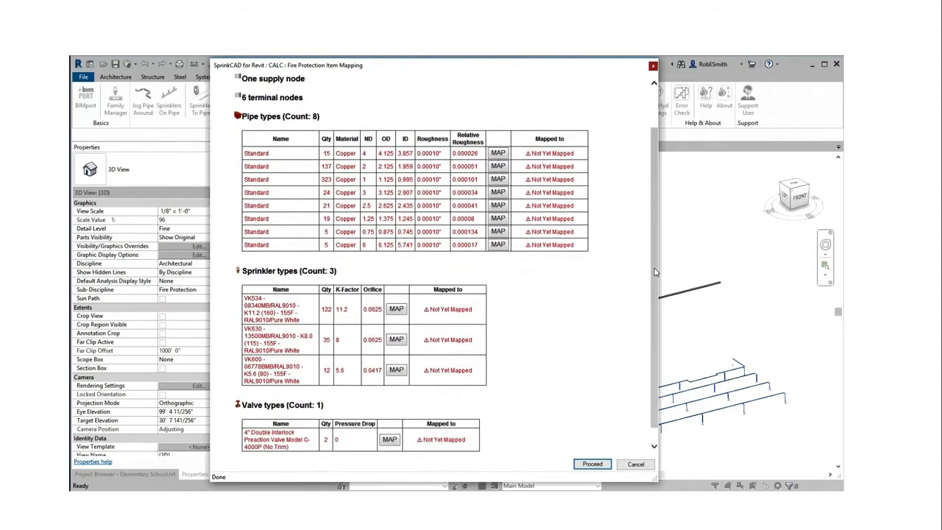
pyautogui.click(498, 154)
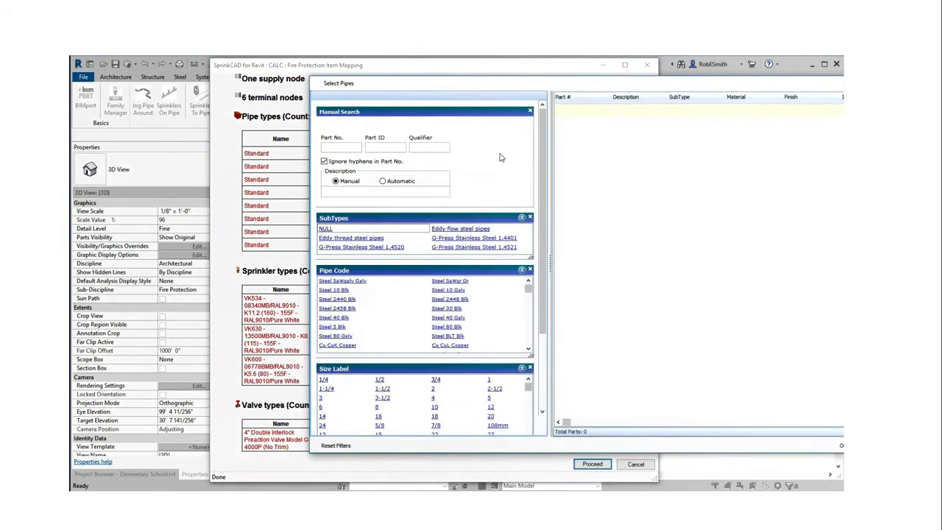
pyautogui.click(335, 290)
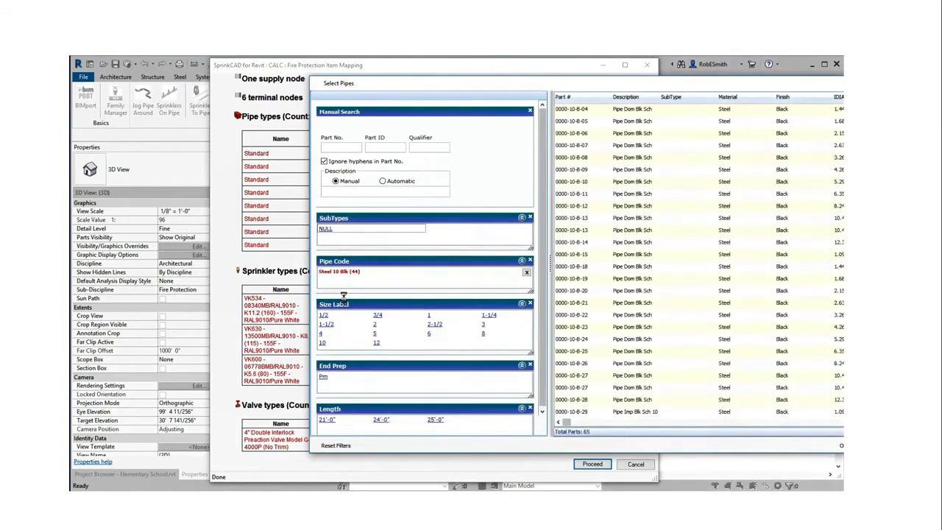
pyautogui.click(321, 335)
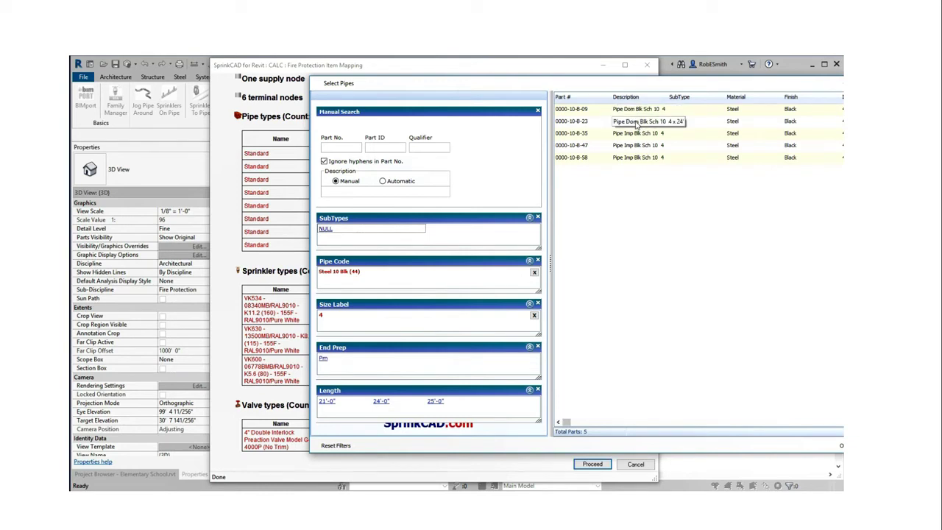
pyautogui.click(576, 112)
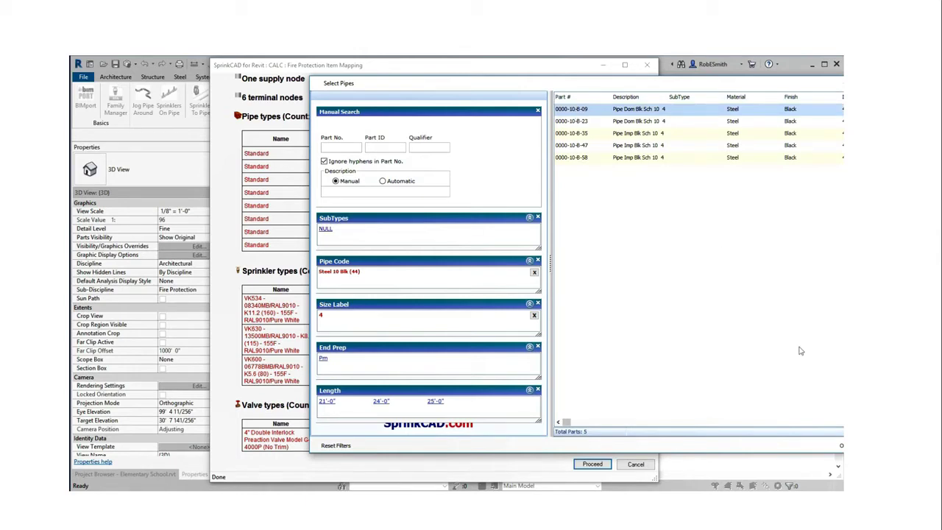
pyautogui.doubleClick(576, 110)
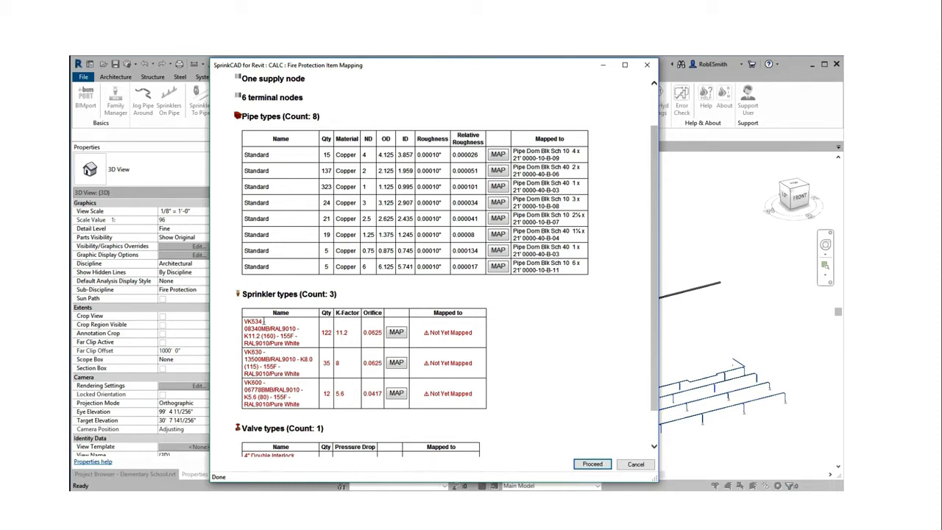
# Map the VK534 sprinkler type to the Extended Coverage, Pendent, K-factor 11.2, size 3/4 part 51-893-4-155 and review the mapping list
pyautogui.click(396, 333)
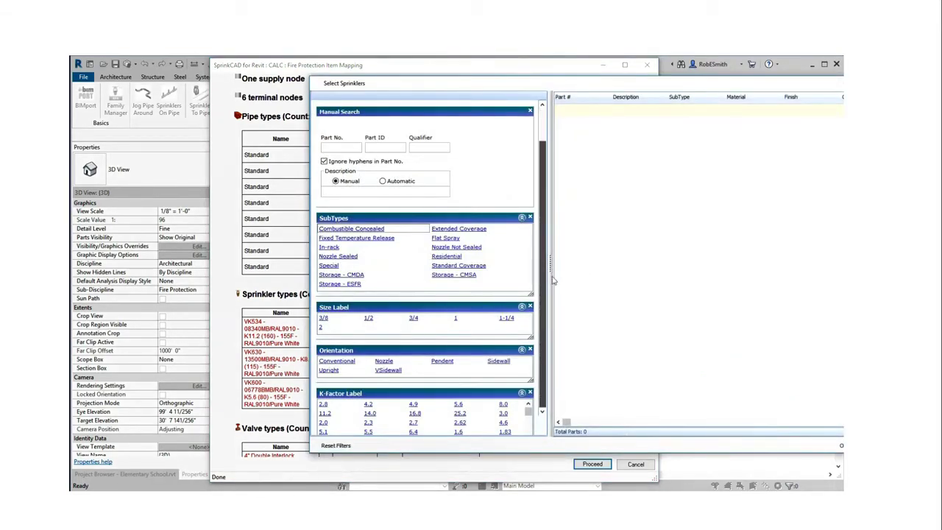
pyautogui.scroll(-1, 553, 276)
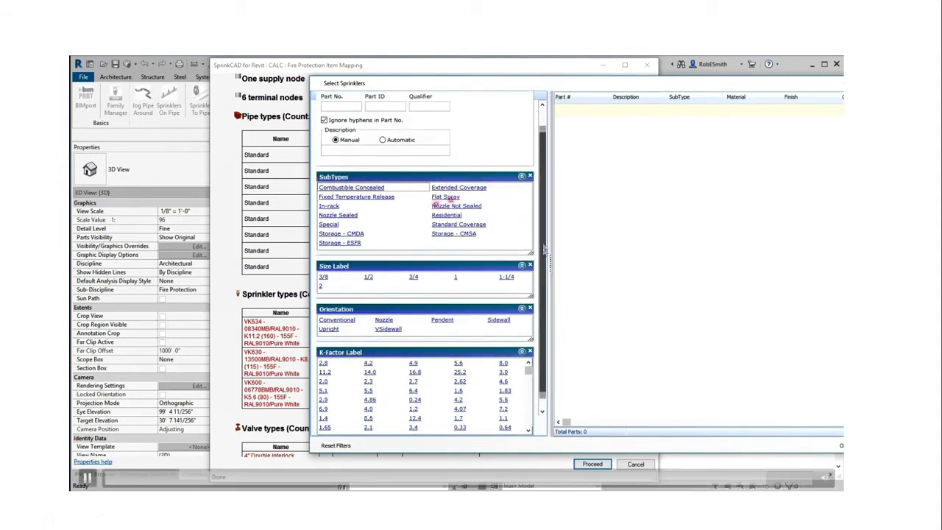
pyautogui.scroll(1, 471, 179)
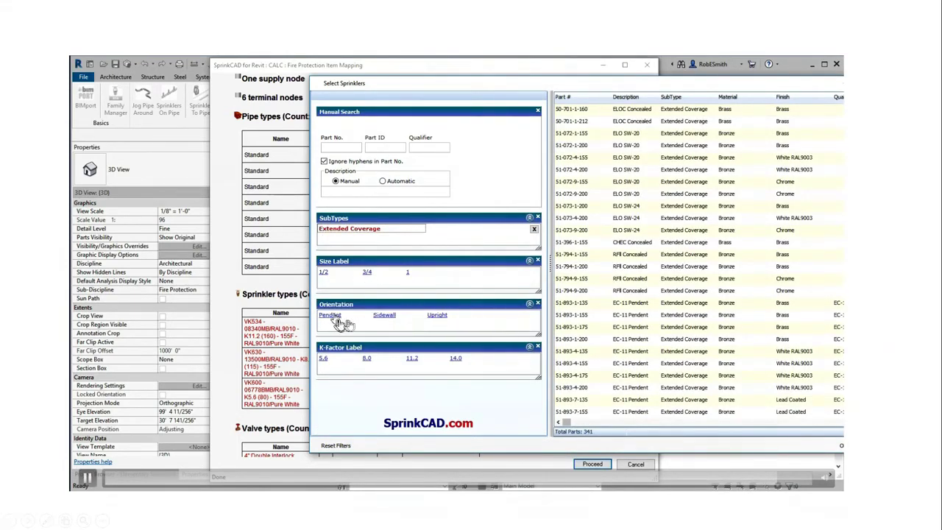
pyautogui.click(331, 315)
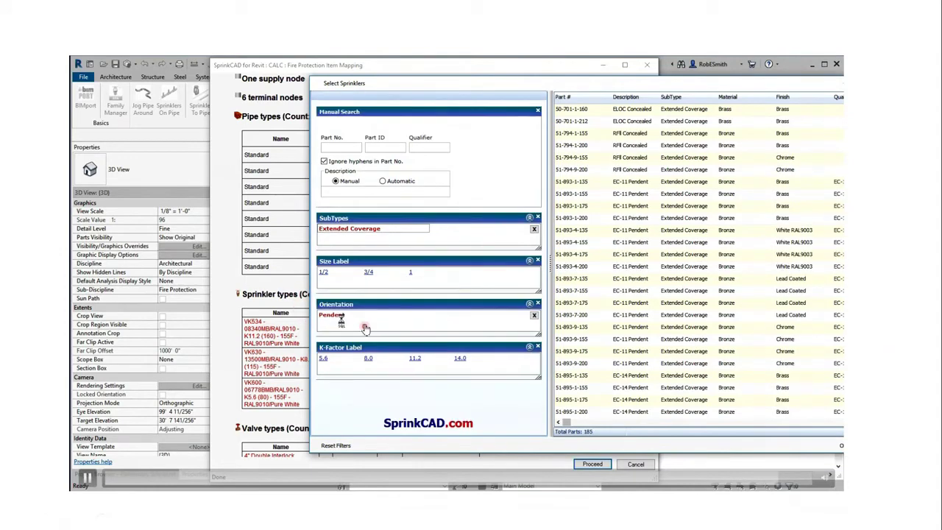
pyautogui.click(414, 358)
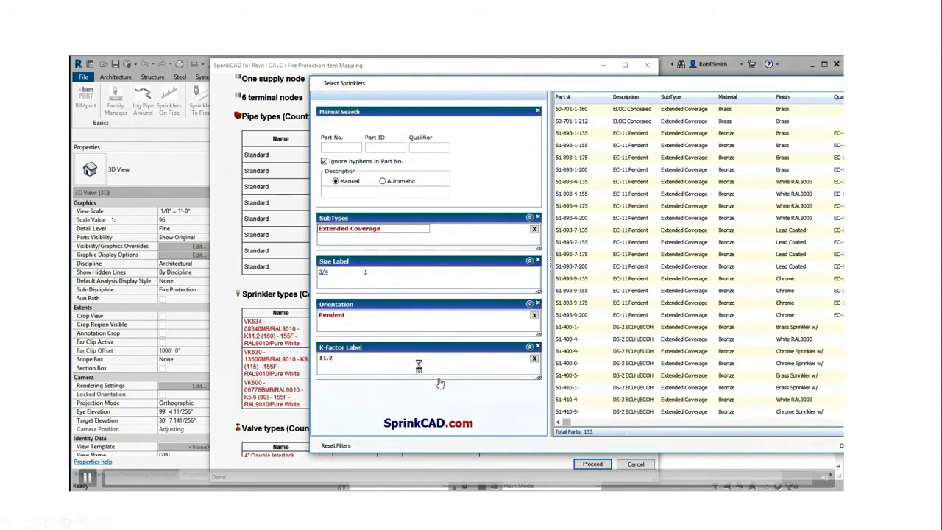
pyautogui.click(324, 272)
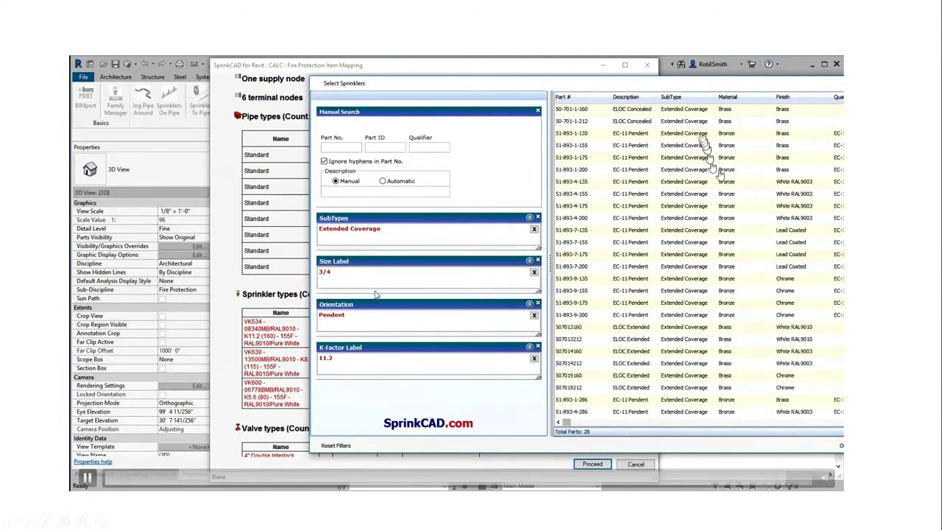
pyautogui.click(583, 194)
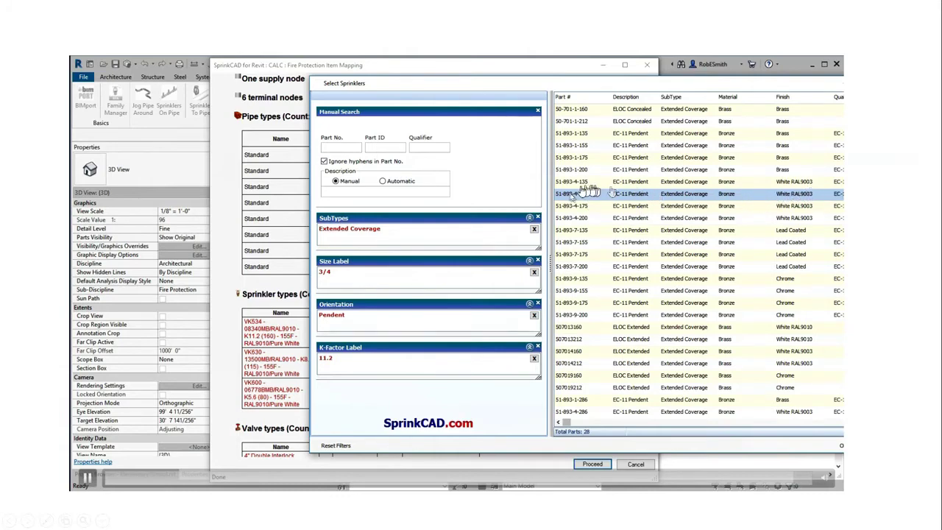
pyautogui.doubleClick(589, 197)
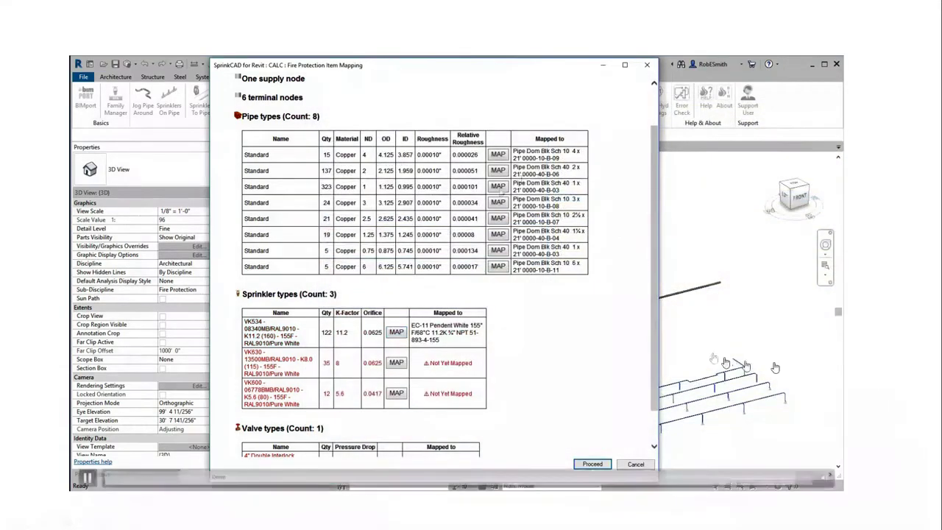
pyautogui.scroll(-3, 515, 331)
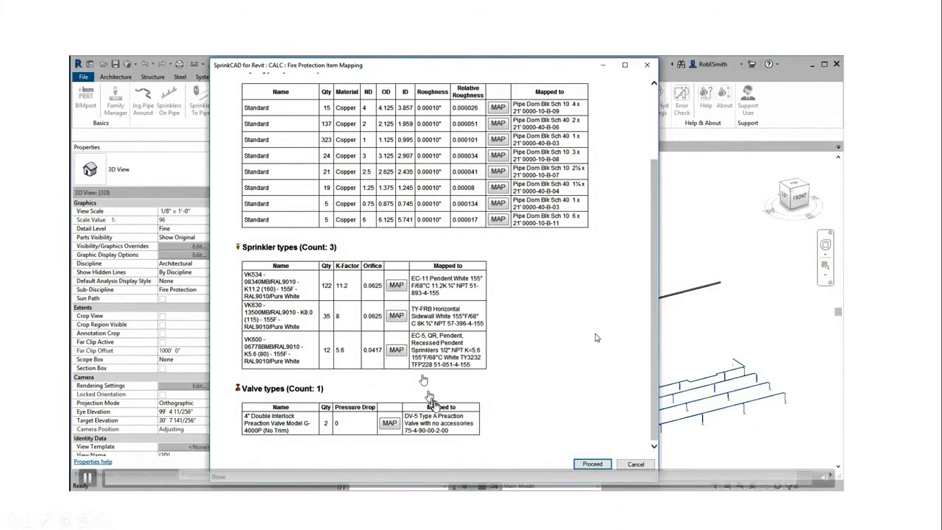
pyautogui.scroll(3, 657, 247)
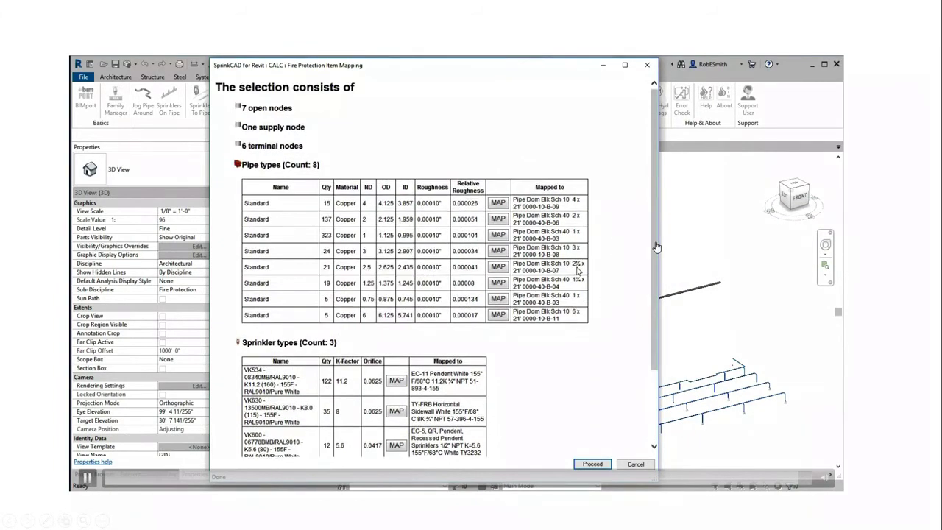
# Check the sprinkler and valve type mappings and proceed with the hydraulic calculation of the mapped system
pyautogui.scroll(-3, 657, 247)
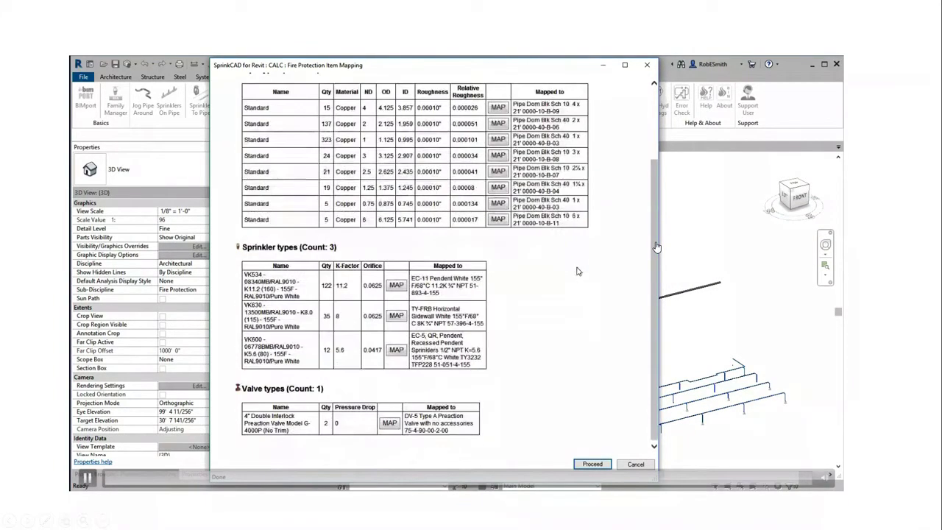
pyautogui.click(590, 464)
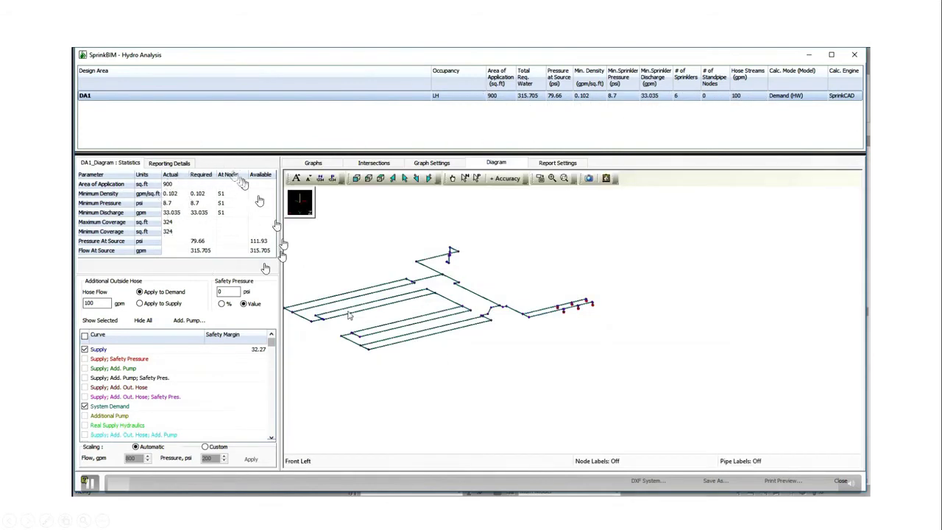
# View the DA1 system diagram from the four isometric directions and return to the Front Left view
pyautogui.moveTo(369, 282); pyautogui.dragTo(526, 331, button='middle')
pyautogui.scroll(4, 525, 330)
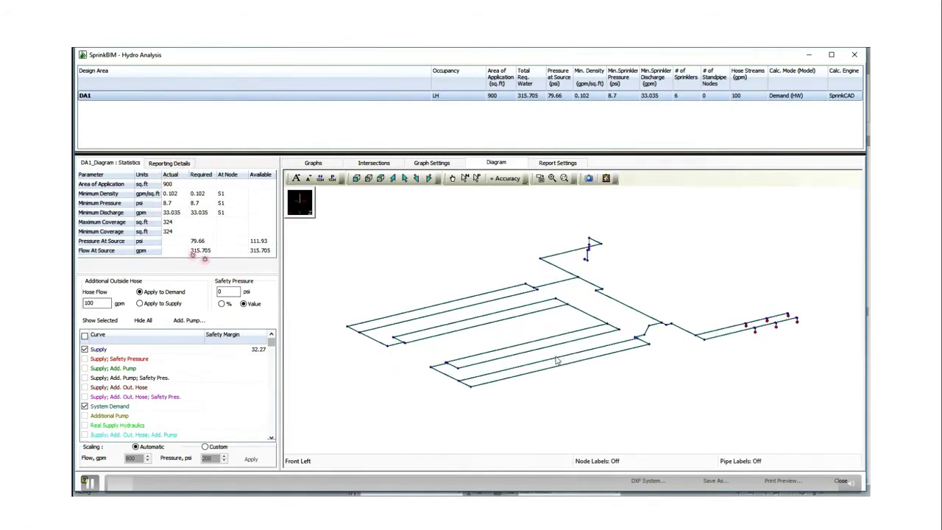
pyautogui.click(392, 178)
pyautogui.click(404, 178)
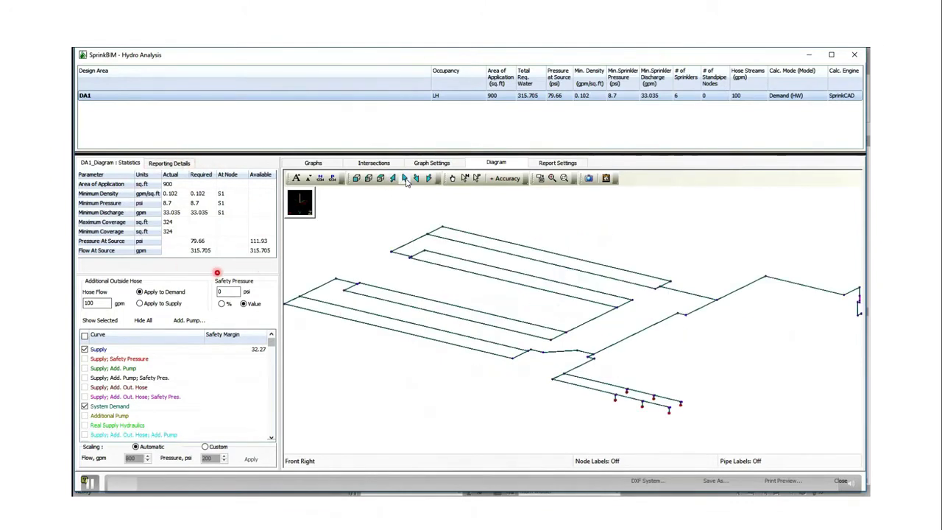
pyautogui.click(416, 178)
pyautogui.click(428, 178)
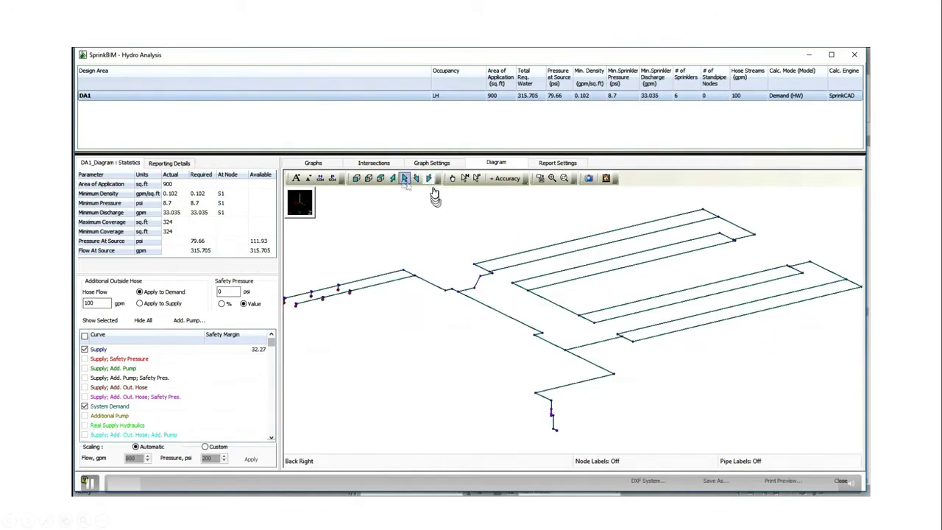
pyautogui.click(393, 178)
pyautogui.click(393, 178)
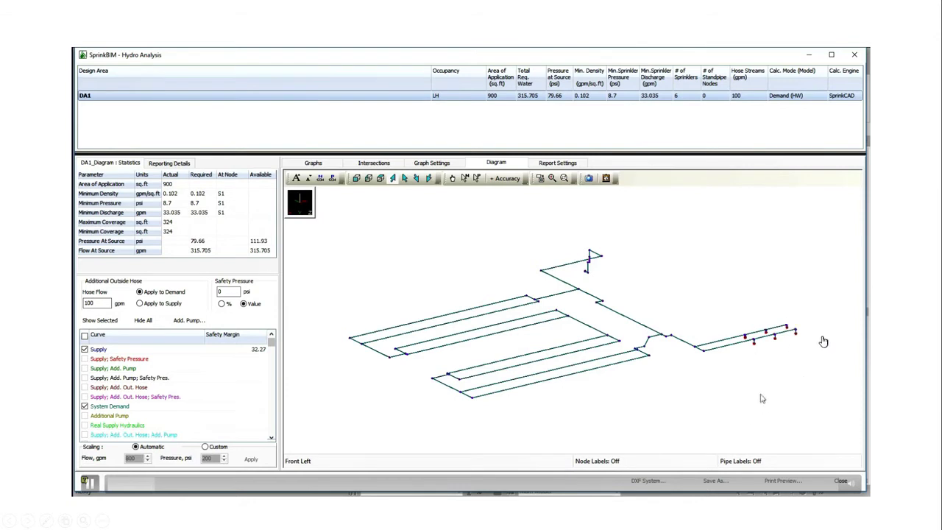
# Set the pipe labels to Flow and examine the flows along the mains and the remote-area branch lines
pyautogui.click(768, 456)
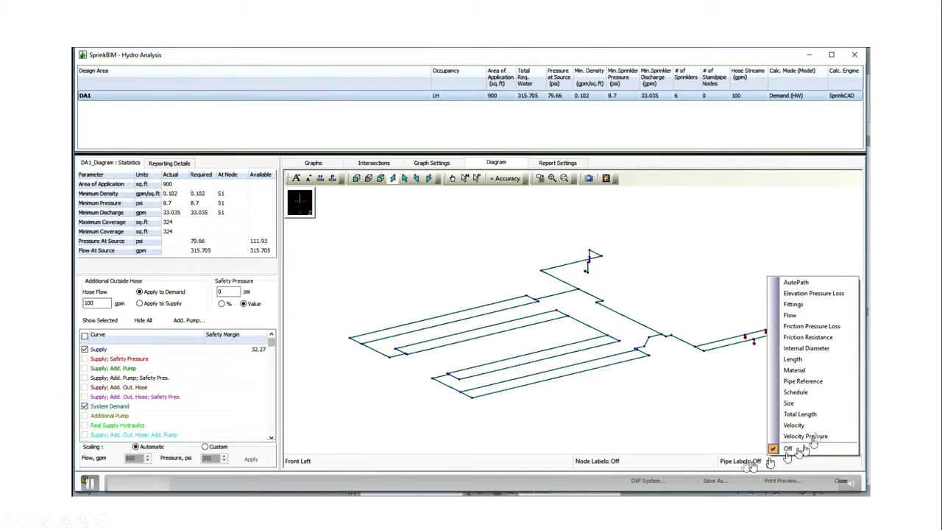
pyautogui.click(799, 315)
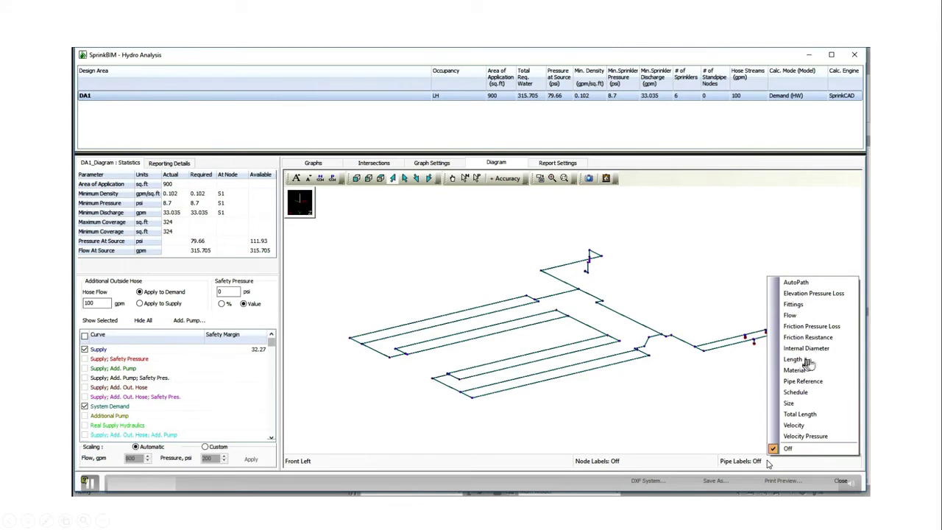
pyautogui.scroll(2, 642, 305)
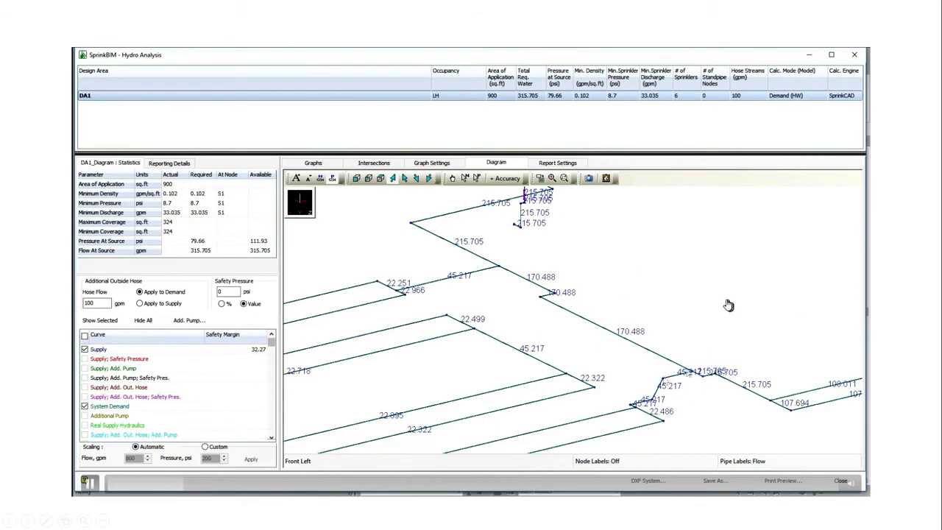
pyautogui.scroll(-2, 728, 309)
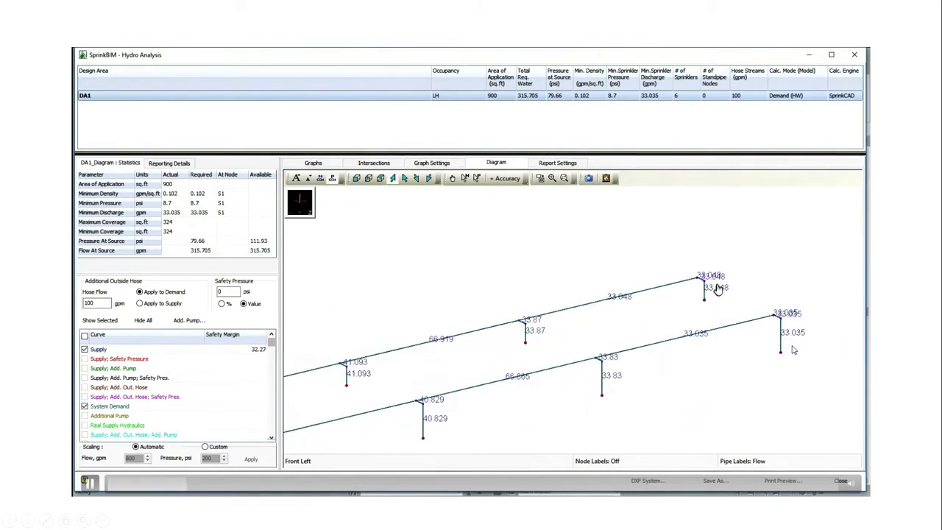
pyautogui.scroll(2, 718, 283)
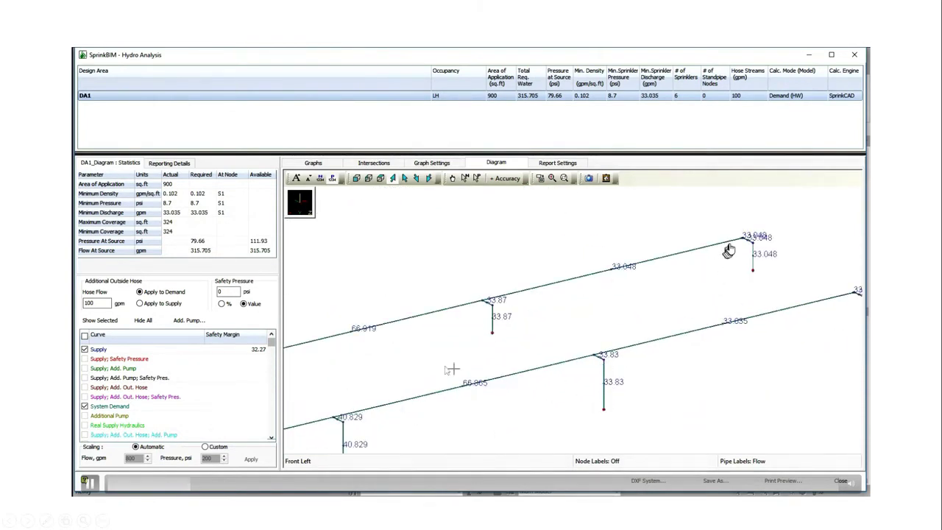
pyautogui.scroll(3, 728, 250)
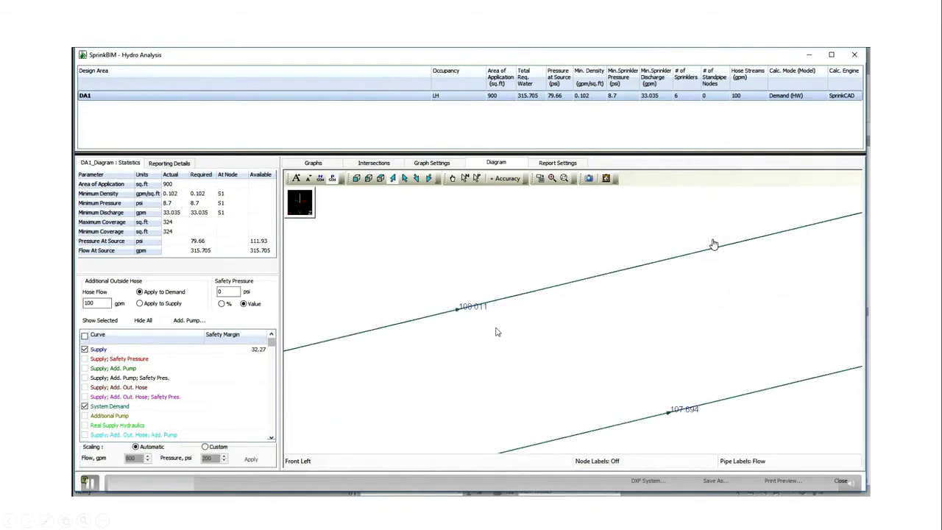
pyautogui.scroll(-3, 714, 243)
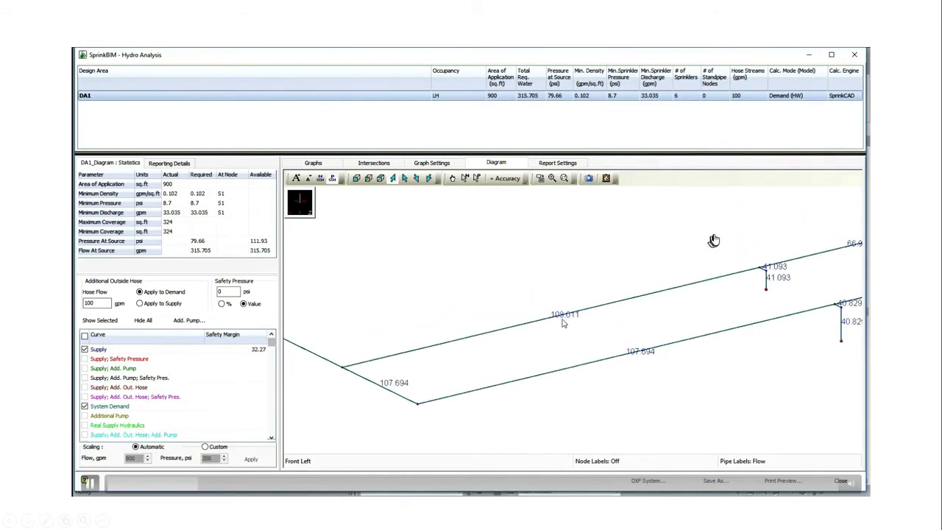
pyautogui.scroll(-3, 696, 233)
# Inspect the remote-area branch lines with the pipe labels set to Friction Pressure Loss and to Size
pyautogui.click(743, 461)
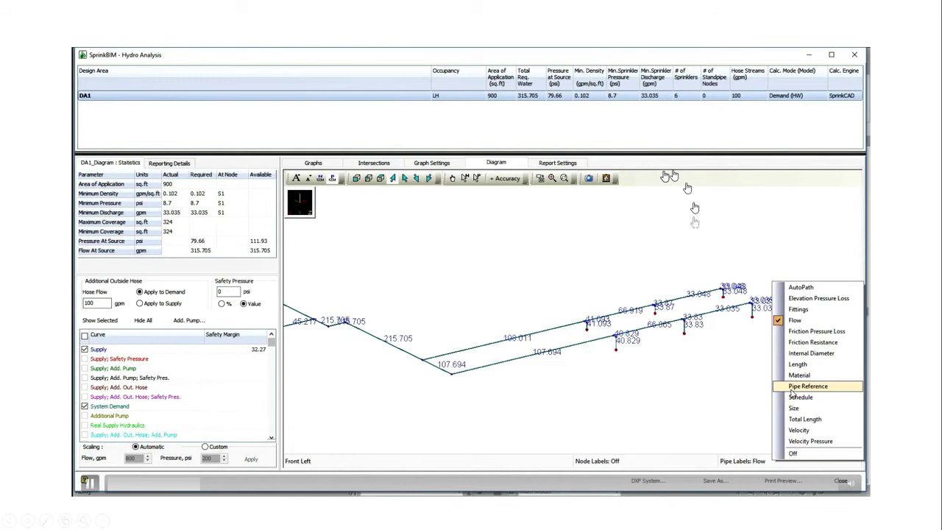
pyautogui.click(818, 331)
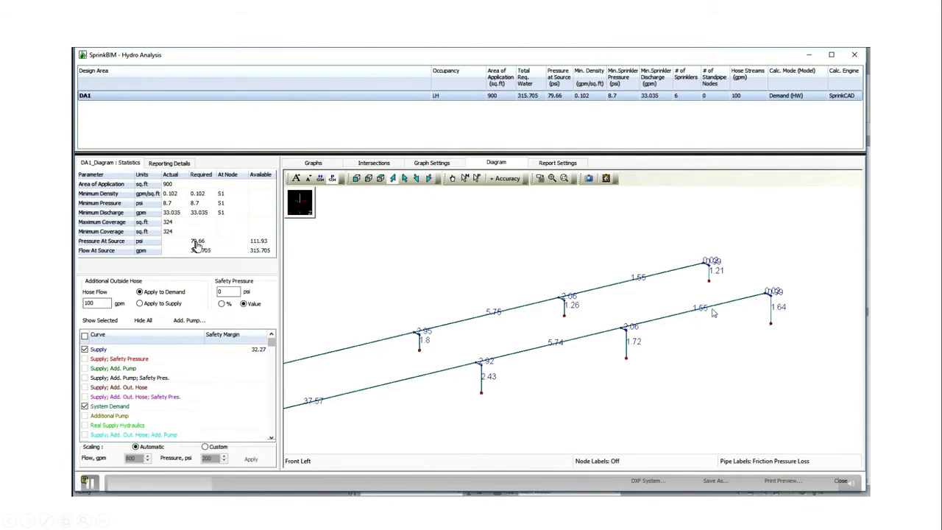
pyautogui.moveTo(453, 344); pyautogui.dragTo(605, 325)
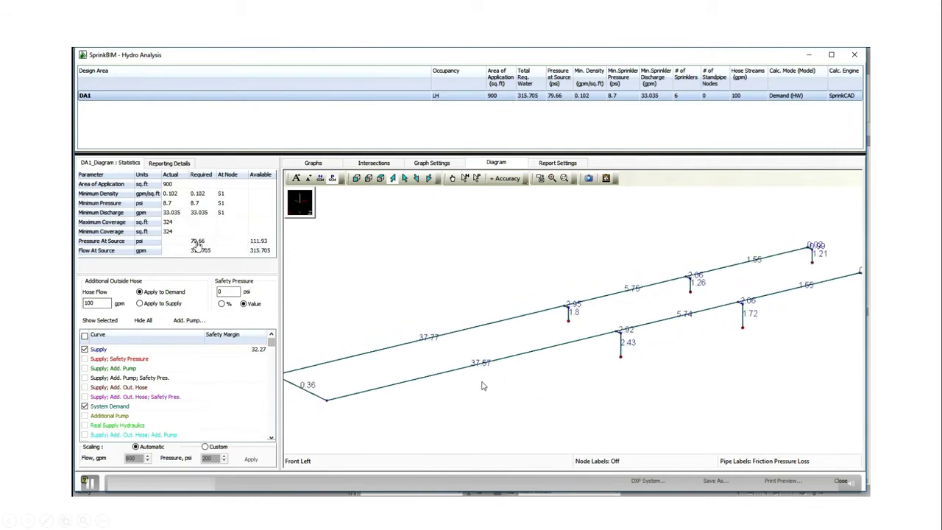
pyautogui.moveTo(455, 356); pyautogui.dragTo(526, 260)
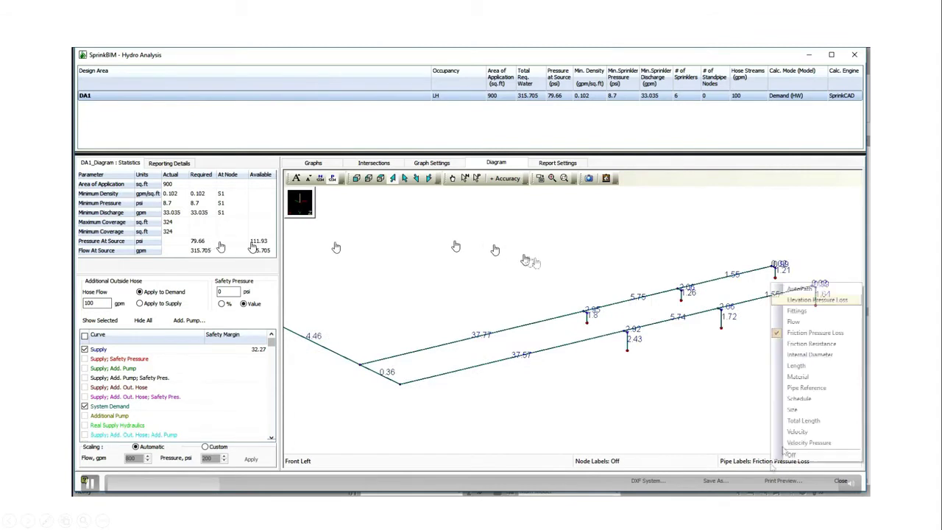
pyautogui.click(799, 409)
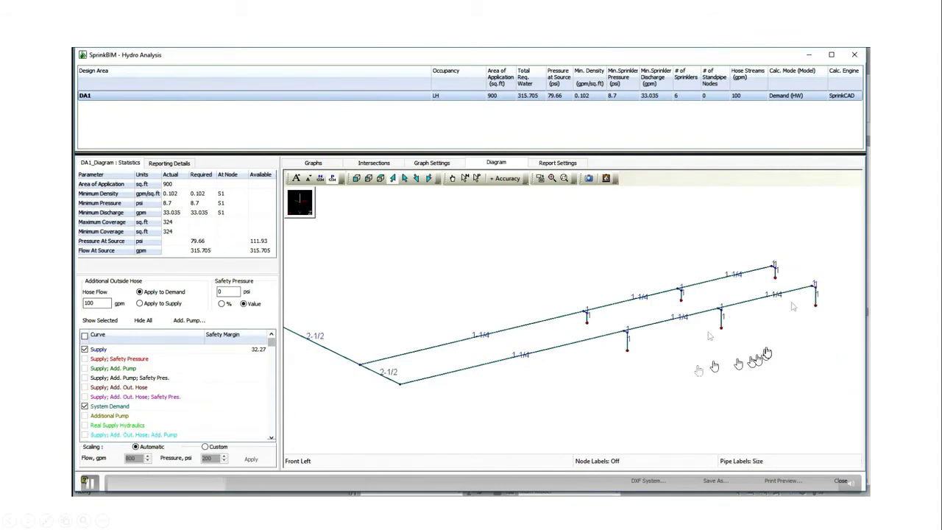
pyautogui.scroll(3, 658, 371)
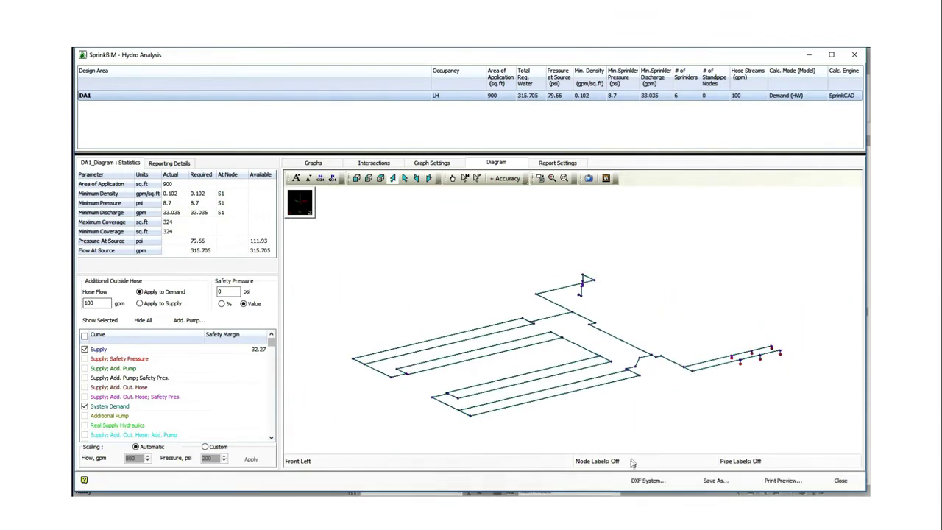
# Set the node labels to Discharge and examine the discharge at each remote-area sprinkler
pyautogui.click(631, 461)
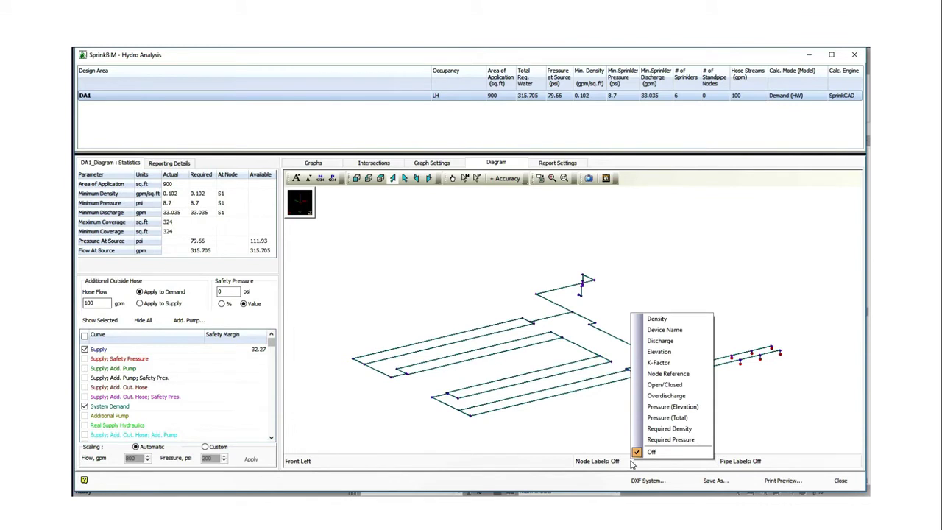
pyautogui.click(677, 341)
pyautogui.scroll(5, 773, 389)
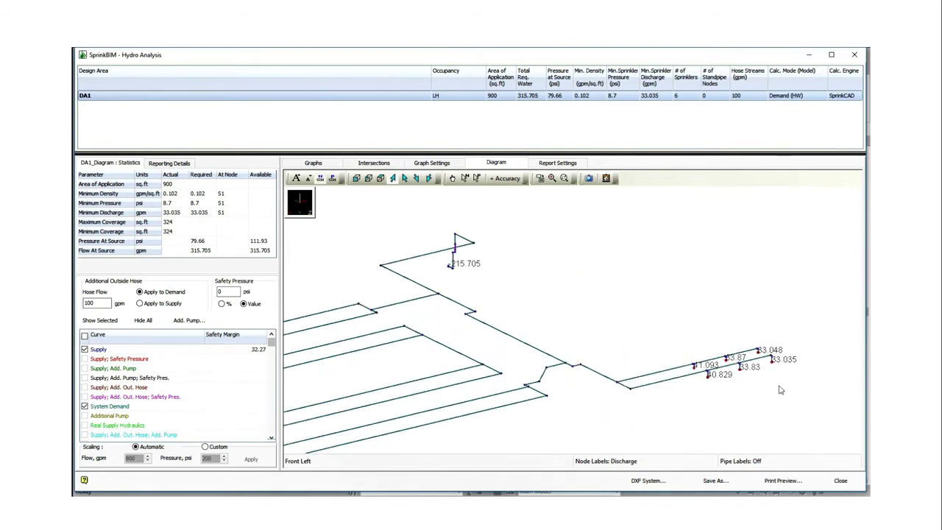
pyautogui.scroll(2, 750, 391)
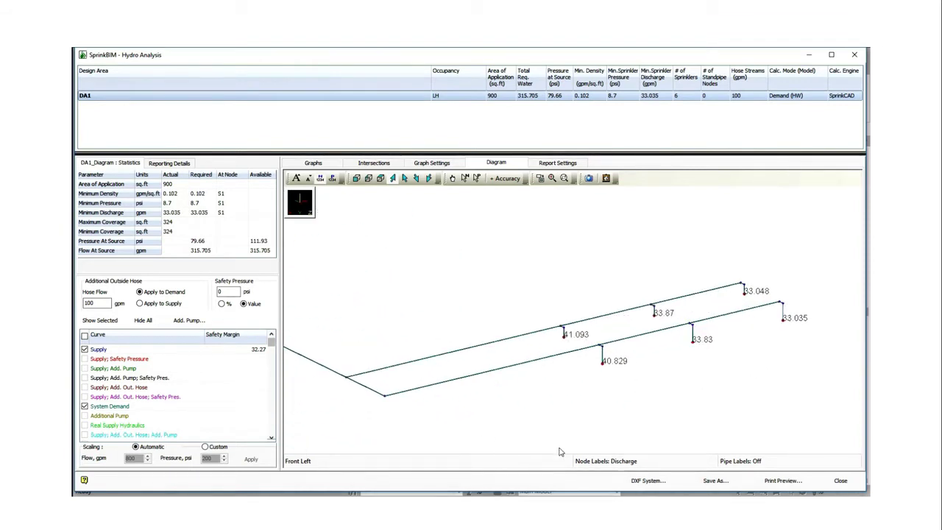
# Set the node labels to K-Factor and check the K-factors of the remote-area sprinklers
pyautogui.click(642, 462)
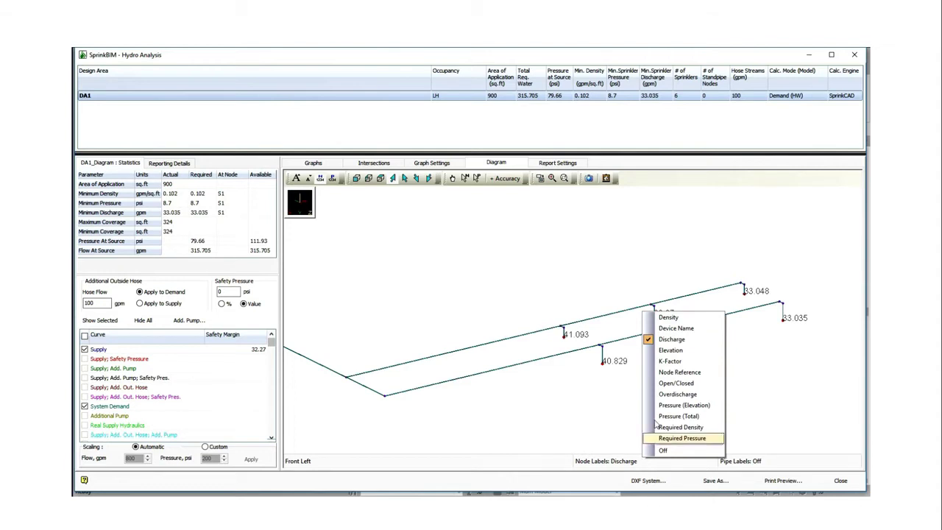
pyautogui.click(672, 361)
pyautogui.scroll(1, 608, 334)
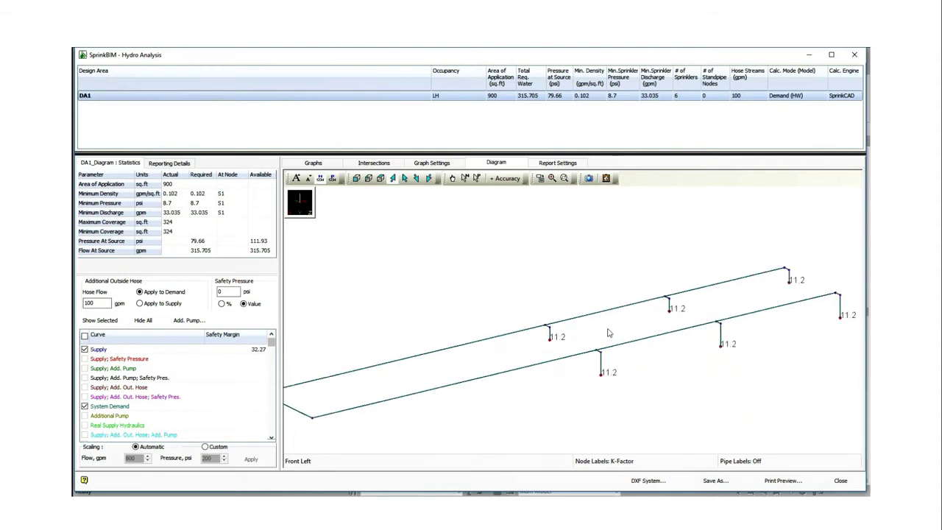
pyautogui.moveTo(727, 410); pyautogui.dragTo(677, 419, button='middle')
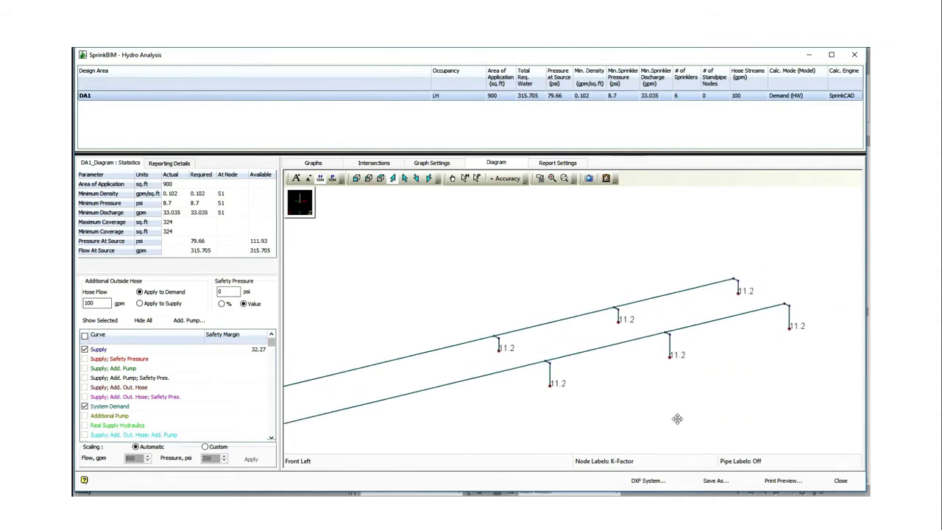
# Set the node labels to Overdischarge and compare the remote-area sprinklers on both branch lines
pyautogui.click(660, 461)
pyautogui.click(643, 391)
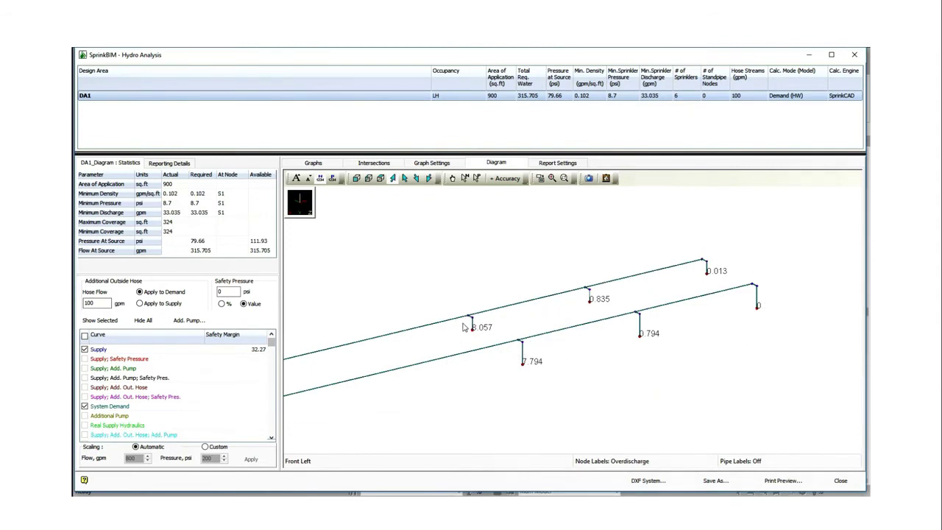
pyautogui.scroll(1, 445, 322)
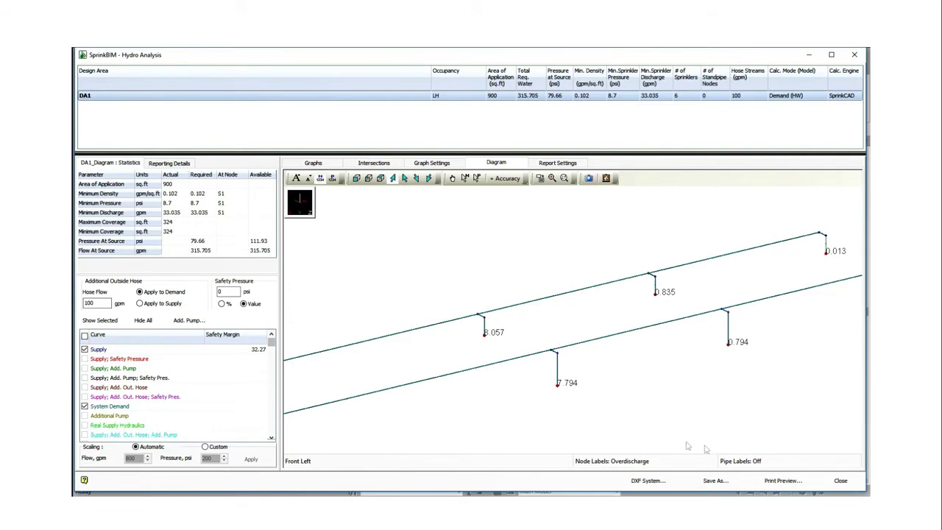
# Turn the node labels off and show the whole piping system in the diagram
pyautogui.click(660, 465)
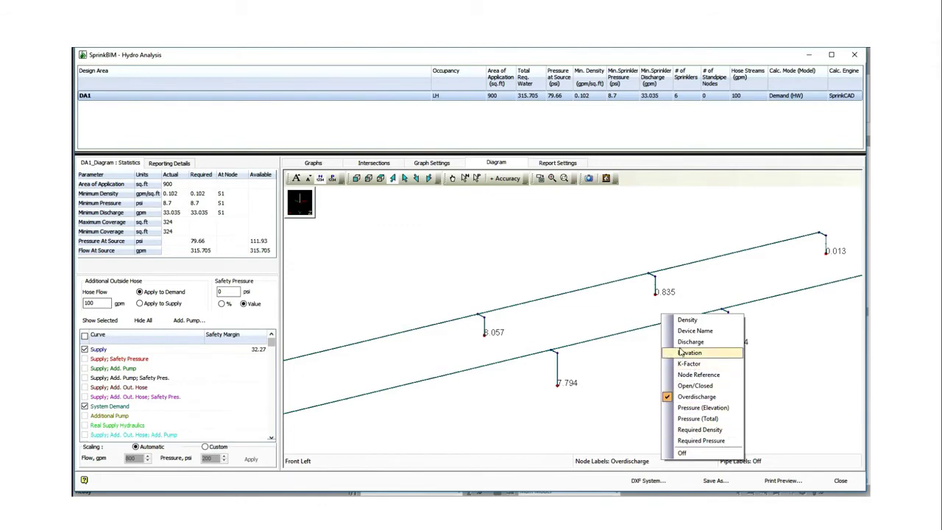
pyautogui.click(703, 453)
pyautogui.scroll(-4, 662, 379)
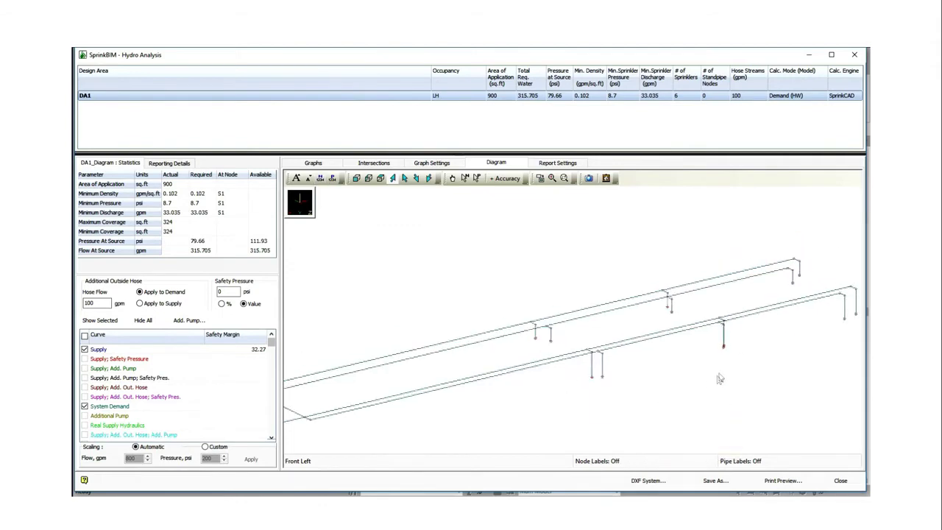
pyautogui.scroll(-3, 682, 375)
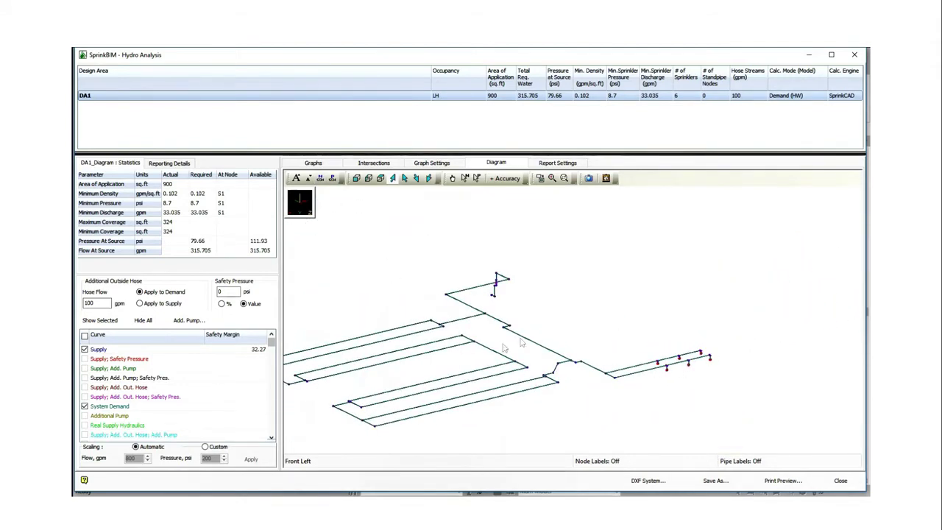
pyautogui.scroll(1, 578, 337)
pyautogui.scroll(3, 579, 337)
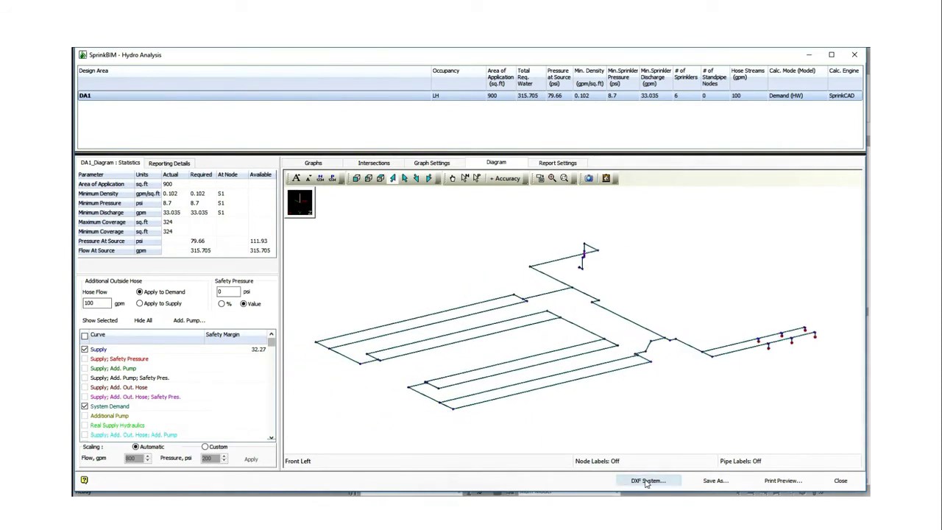
# Preview the hydraulic calculations report and review it from the job and design data through the pipe information paths and closing notes
pyautogui.click(781, 482)
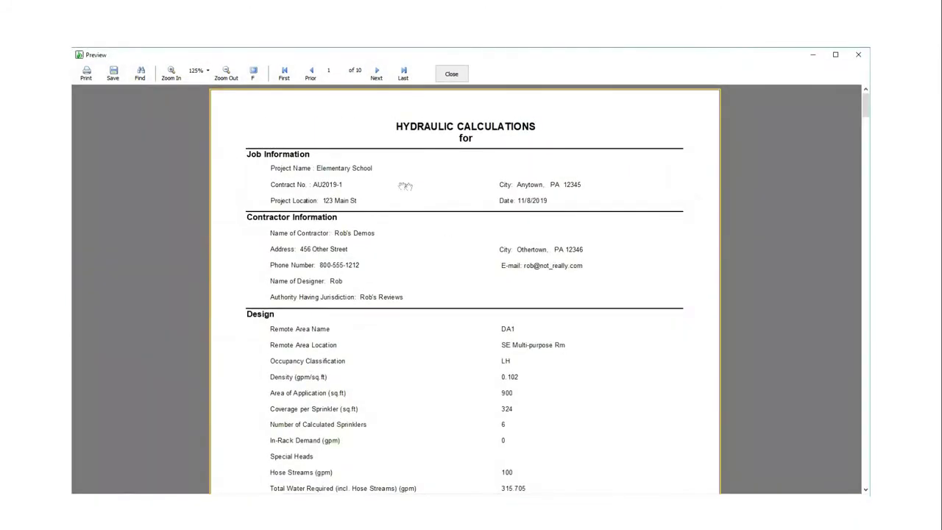
pyautogui.scroll(-3, 468, 271)
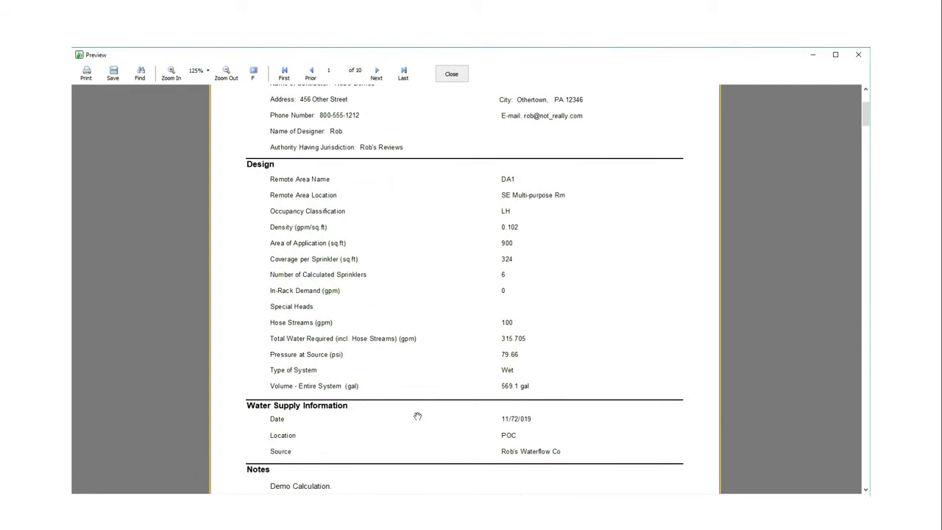
pyautogui.scroll(-10, 438, 414)
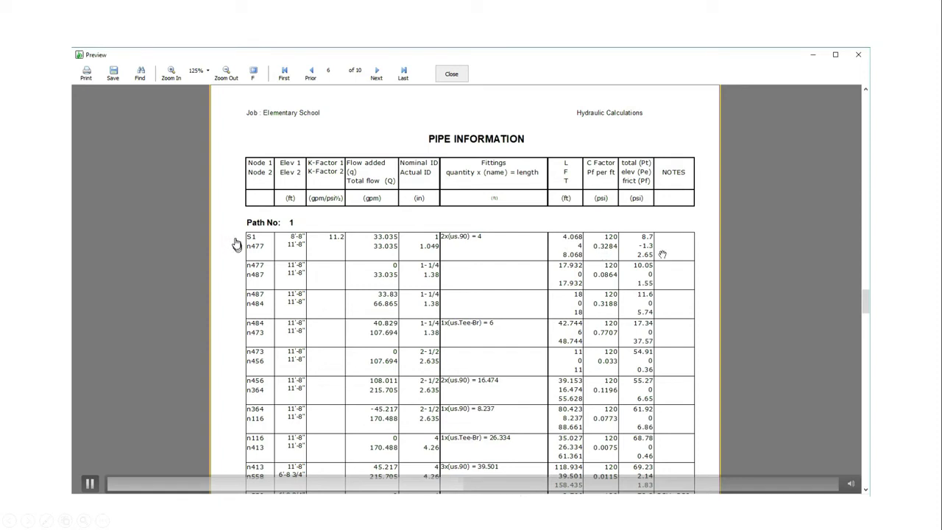
pyautogui.click(454, 224)
pyautogui.scroll(-20, 776, 208)
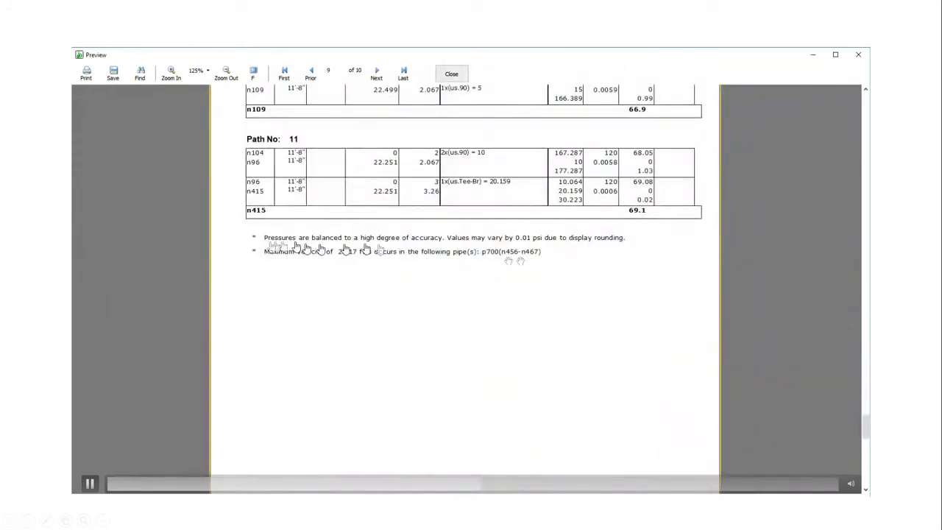
# Read the calculations report to its last page, close the preview and look over the DA1 supply and demand graph
pyautogui.scroll(-6, 434, 263)
pyautogui.scroll(-8, 497, 259)
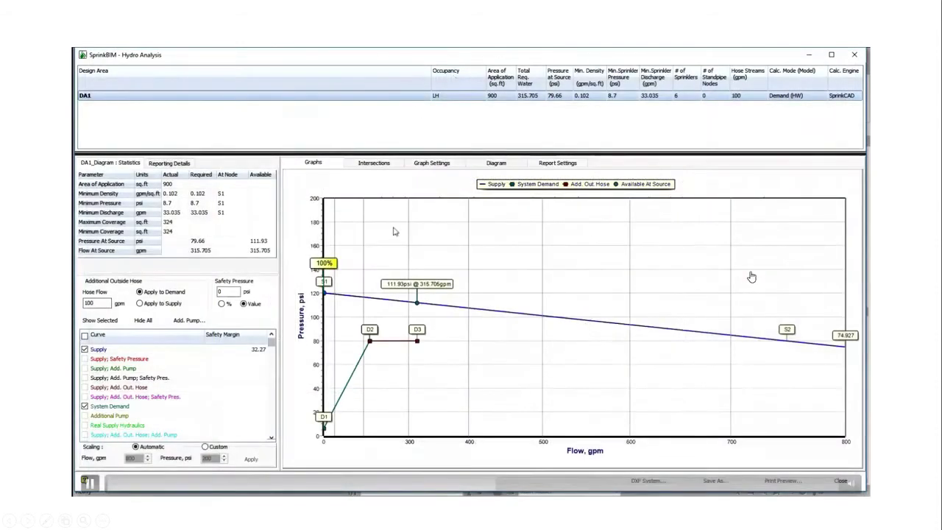
pyautogui.moveTo(733, 487)
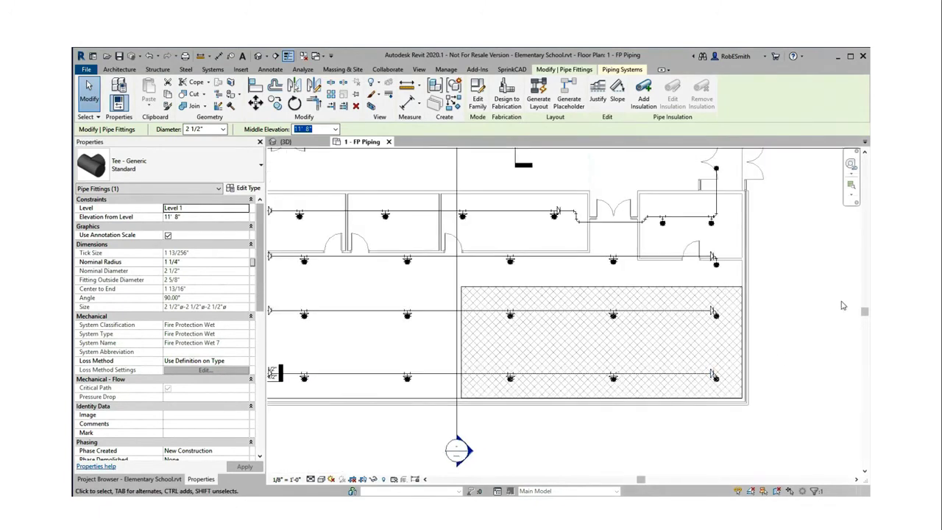
# Place horizontal hydraulic reference tags in the FP Piping plan with 15-inch X and Y offsets, removing existing Hyd Ref text notes, and select the n477 tag
pyautogui.click(505, 70)
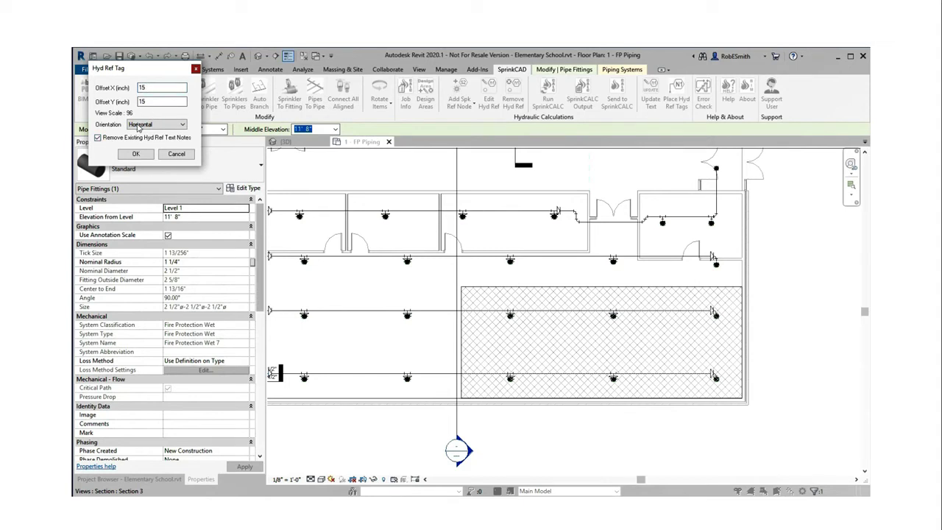
pyautogui.click(135, 154)
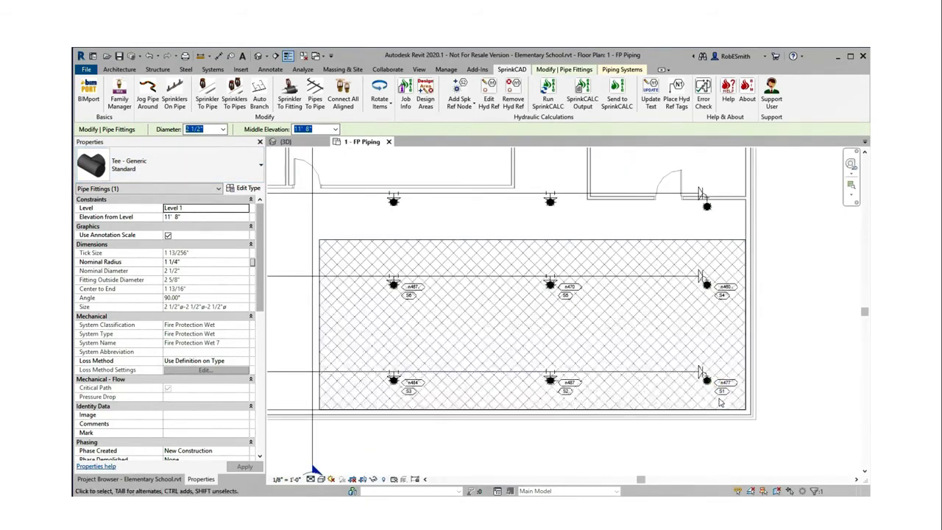
pyautogui.scroll(5, 699, 387)
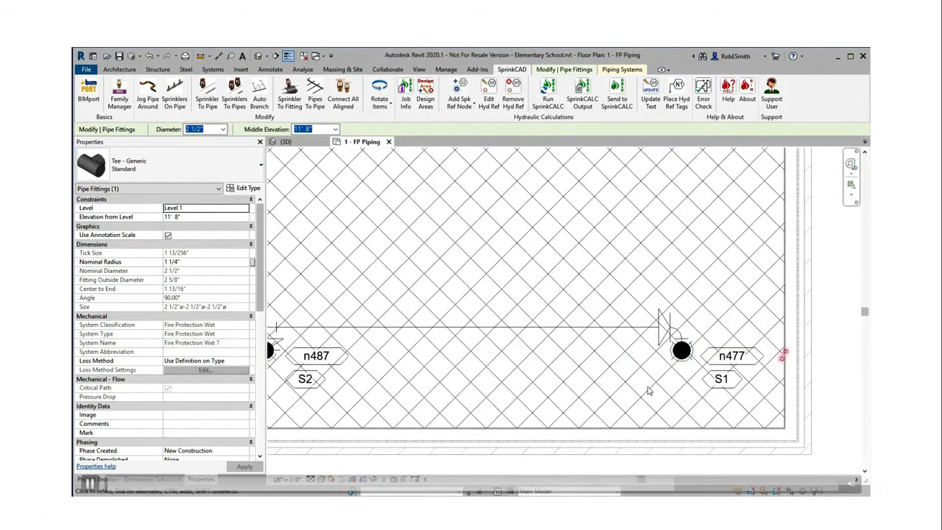
pyautogui.scroll(2, 703, 411)
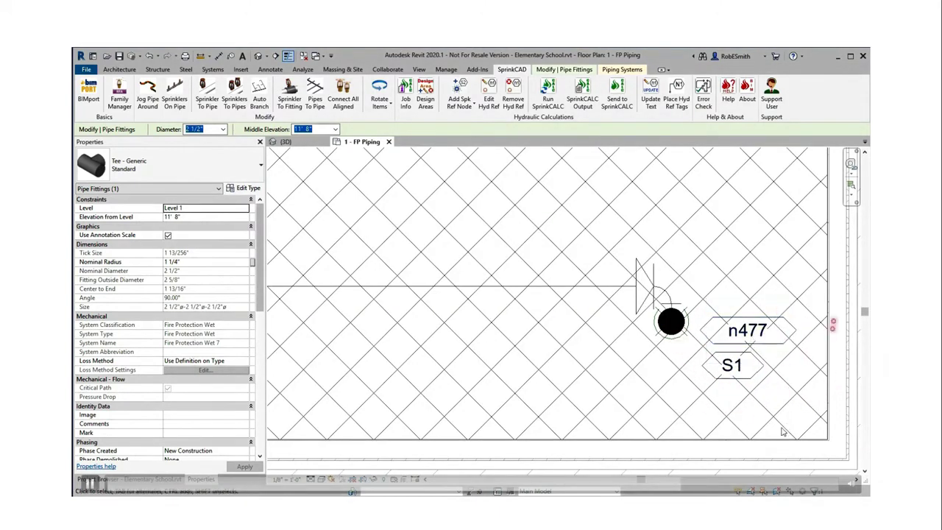
pyautogui.click(743, 327)
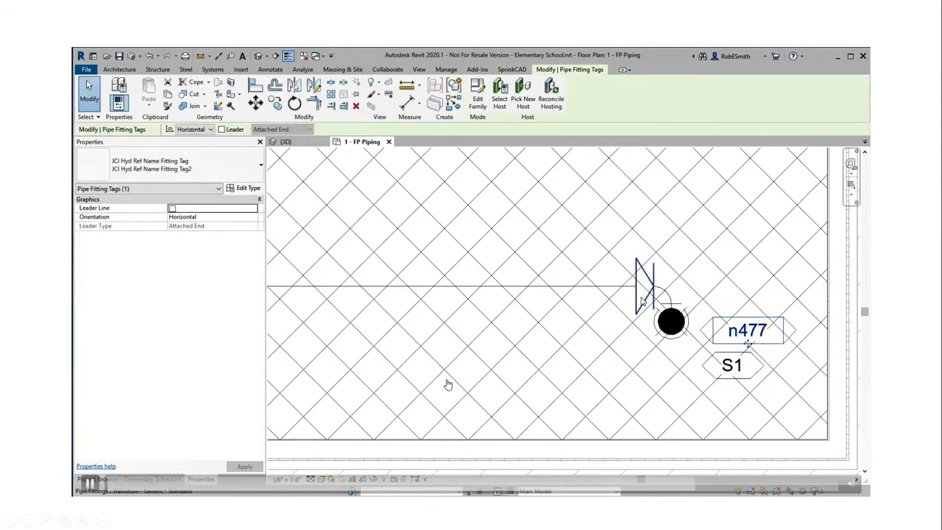
# Examine the plan's hydraulic reference tags along the remote-area branch lines and at their connections to the main
pyautogui.scroll(-3, 446, 383)
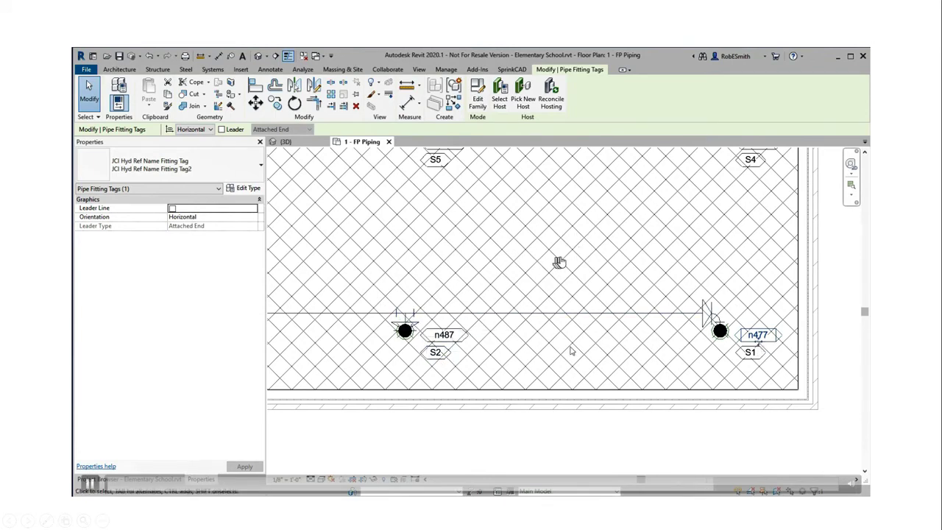
pyautogui.scroll(-4, 571, 350)
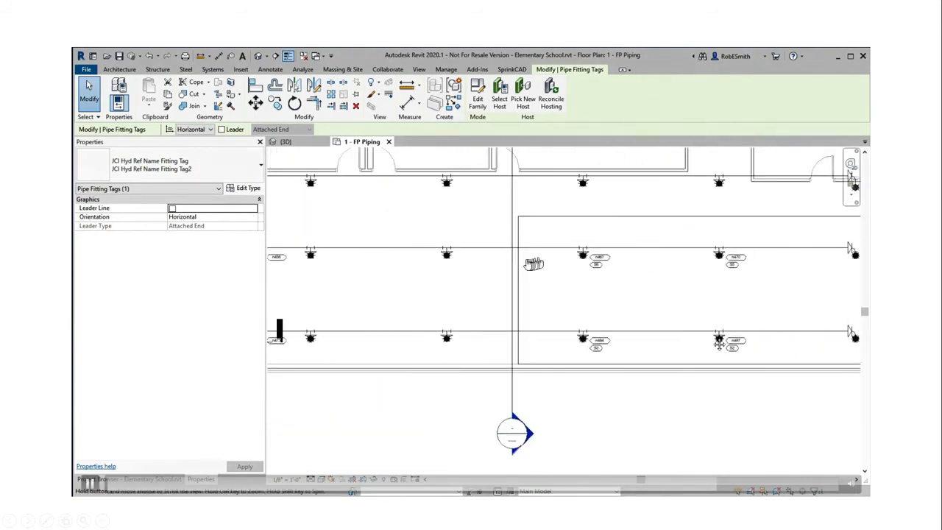
pyautogui.scroll(3, 374, 225)
pyautogui.scroll(2, 321, 352)
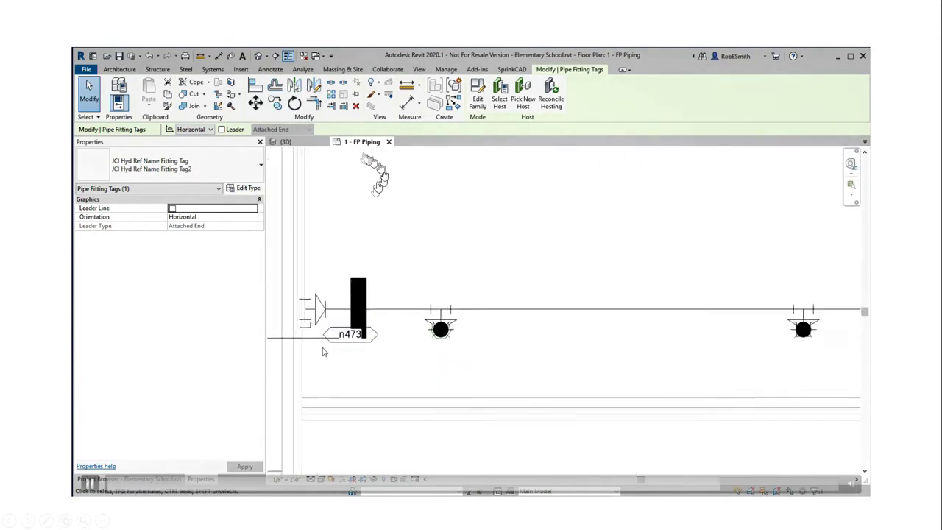
pyautogui.scroll(2, 321, 352)
pyautogui.scroll(-3, 432, 395)
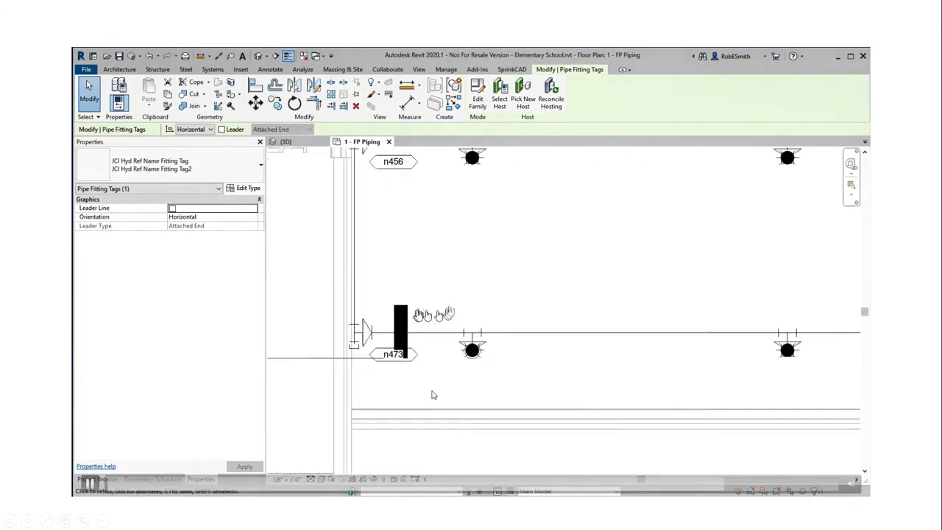
pyautogui.scroll(-1, 432, 395)
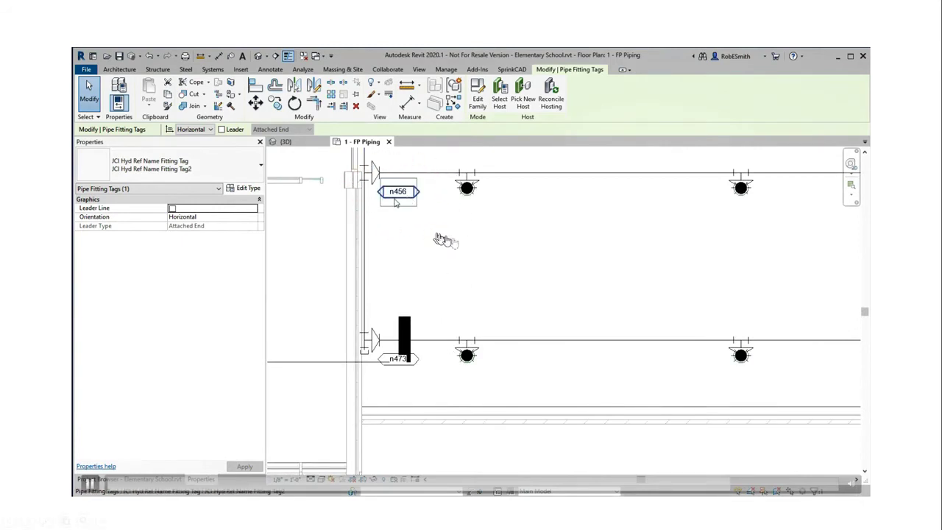
pyautogui.scroll(-2, 641, 331)
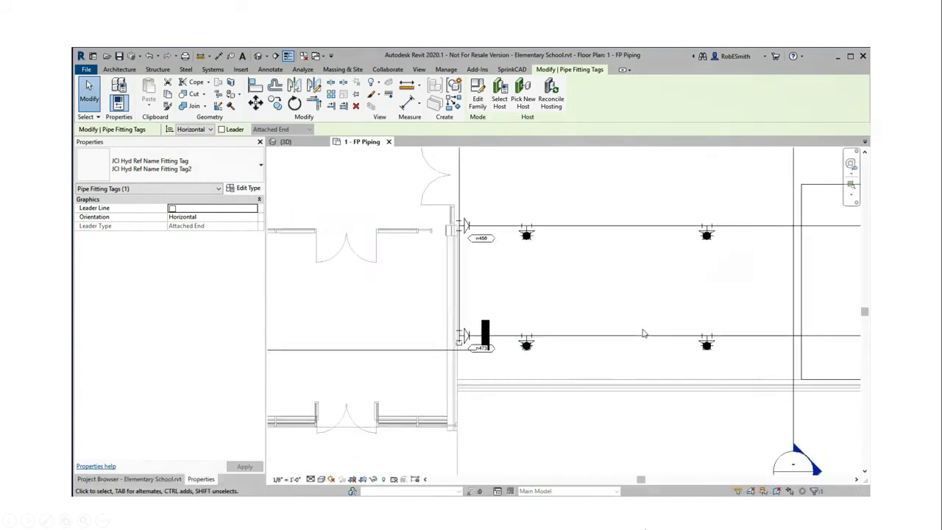
pyautogui.scroll(-5, 643, 334)
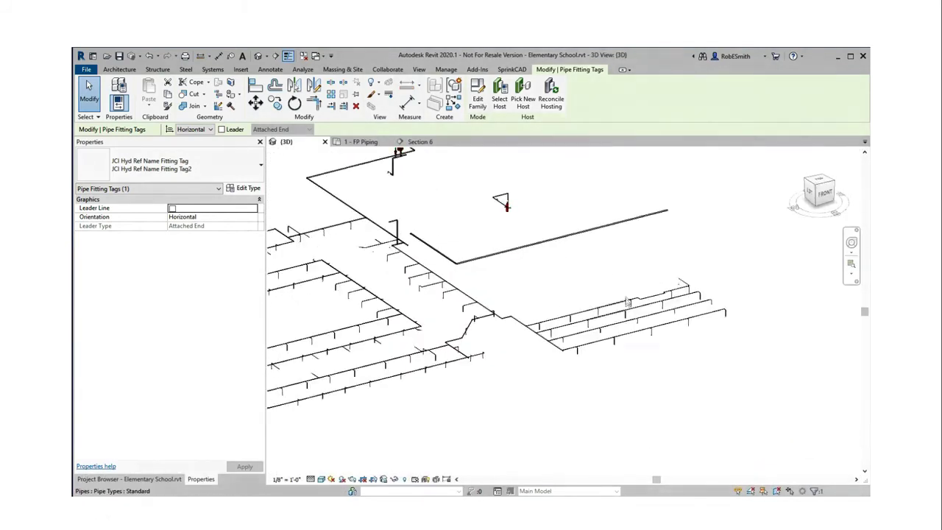
# Frame the remote-area branch lines in the 3D view and try to place hydraulic reference tags there
pyautogui.scroll(3, 628, 301)
pyautogui.moveTo(677, 338); pyautogui.dragTo(701, 362, button='middle')
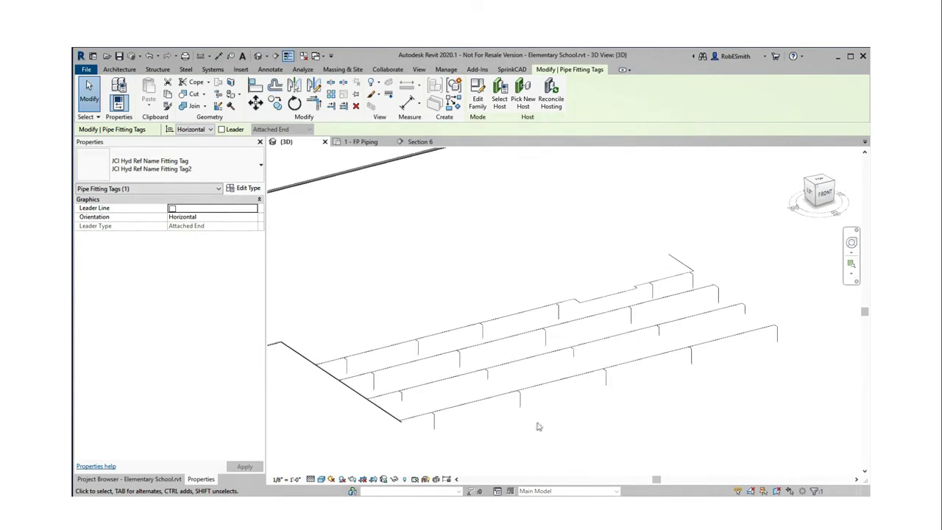
pyautogui.moveTo(540, 427); pyautogui.dragTo(626, 374, button='middle')
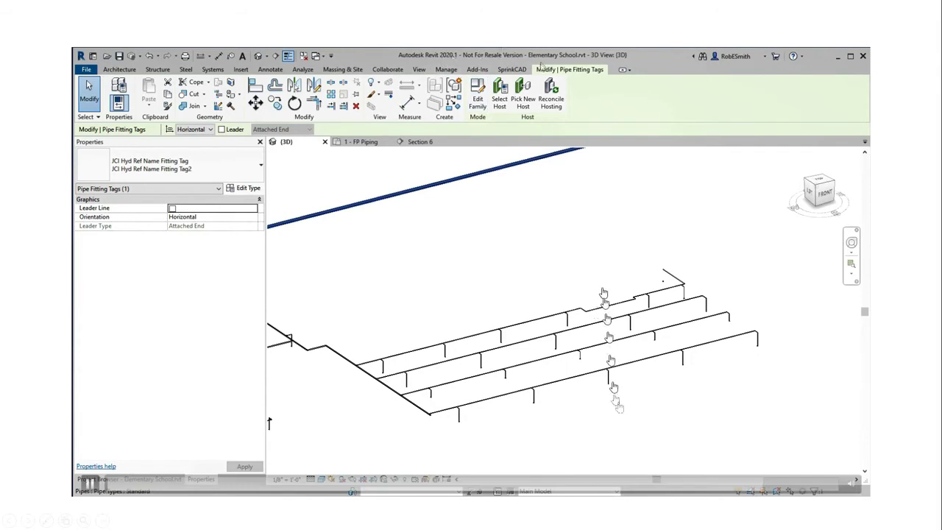
pyautogui.click(511, 70)
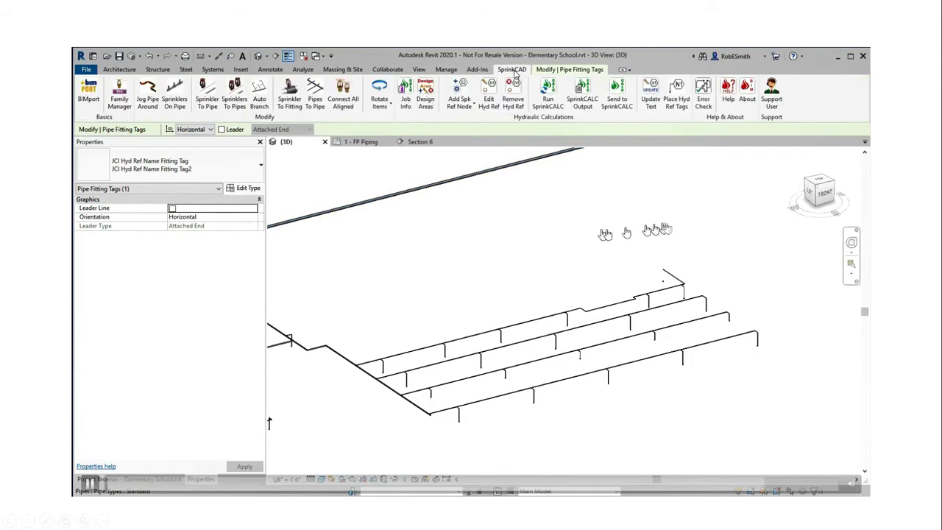
pyautogui.click(676, 95)
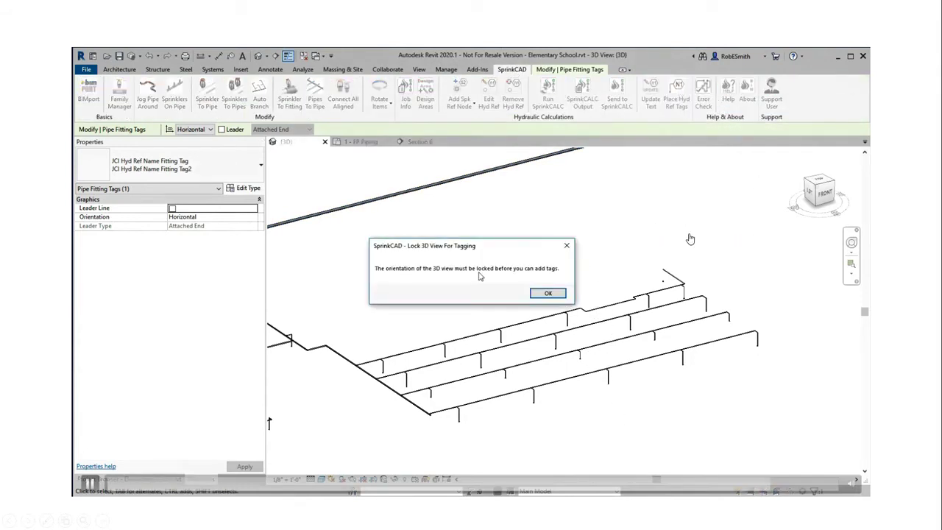
pyautogui.click(548, 293)
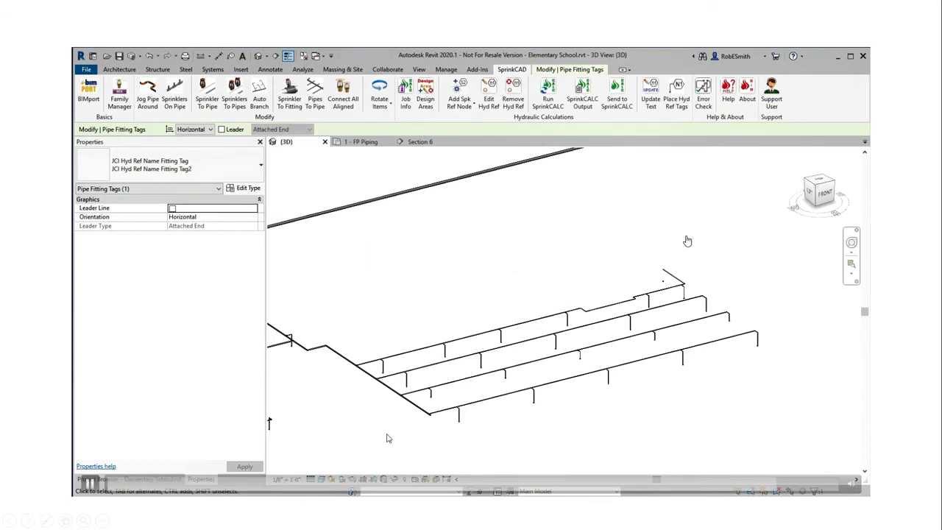
# Lock the 3D view's orientation and name the view 3DFP
pyautogui.click(384, 479)
pyautogui.click(433, 448)
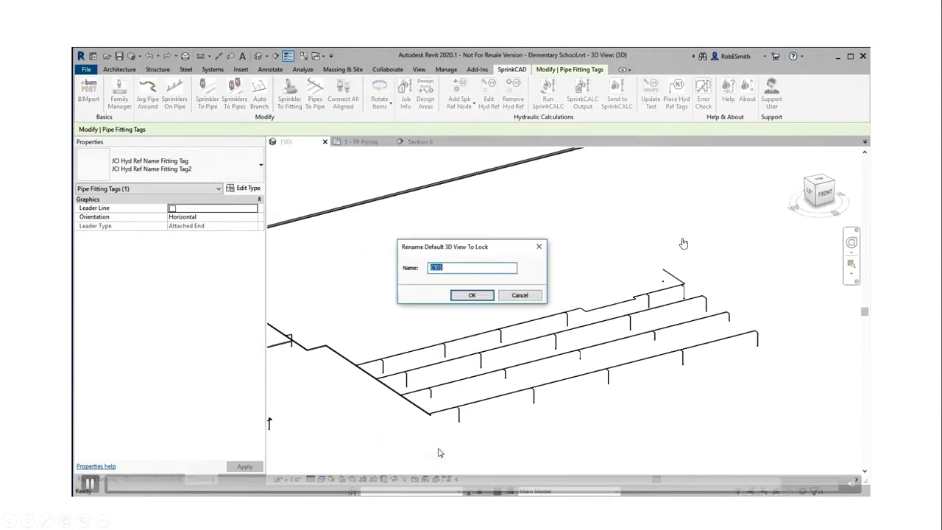
pyautogui.write('3DFP')
pyautogui.press('Return')
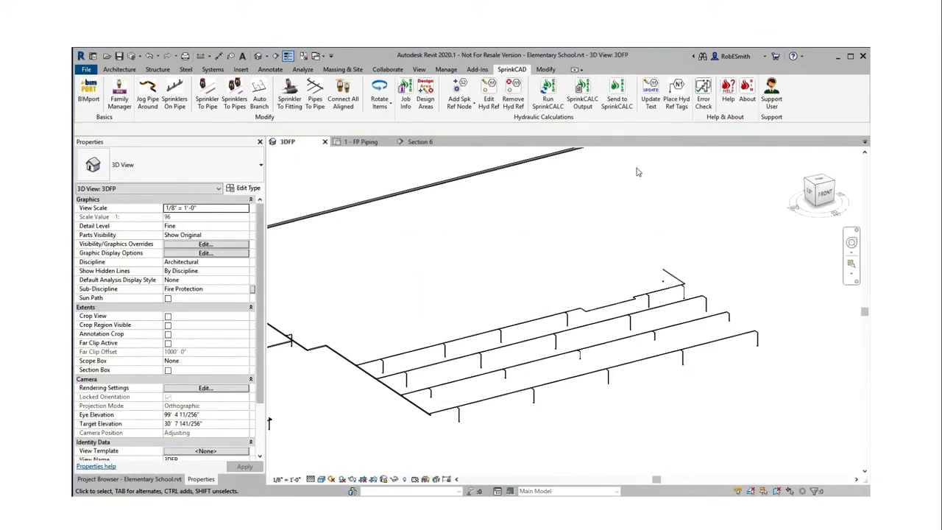
# Place horizontal hydraulic reference tags in the 3DFP view with 15-inch X and Y offsets, removing existing Hyd Ref text notes, and check them at the sprinklers
pyautogui.click(676, 97)
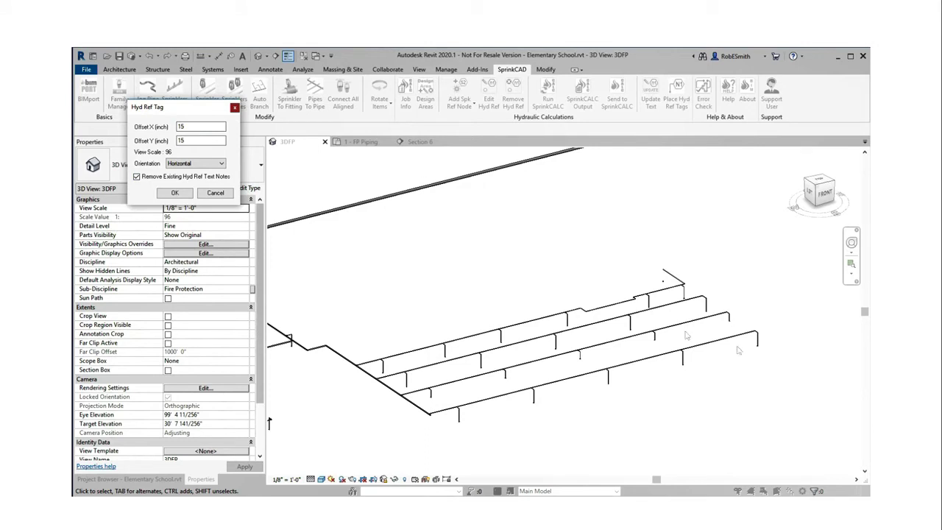
pyautogui.click(175, 193)
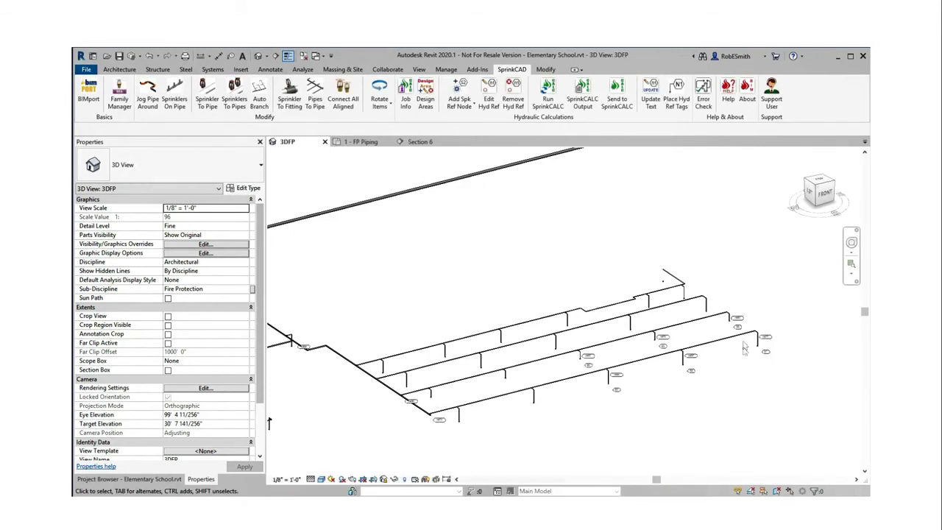
pyautogui.scroll(5, 743, 350)
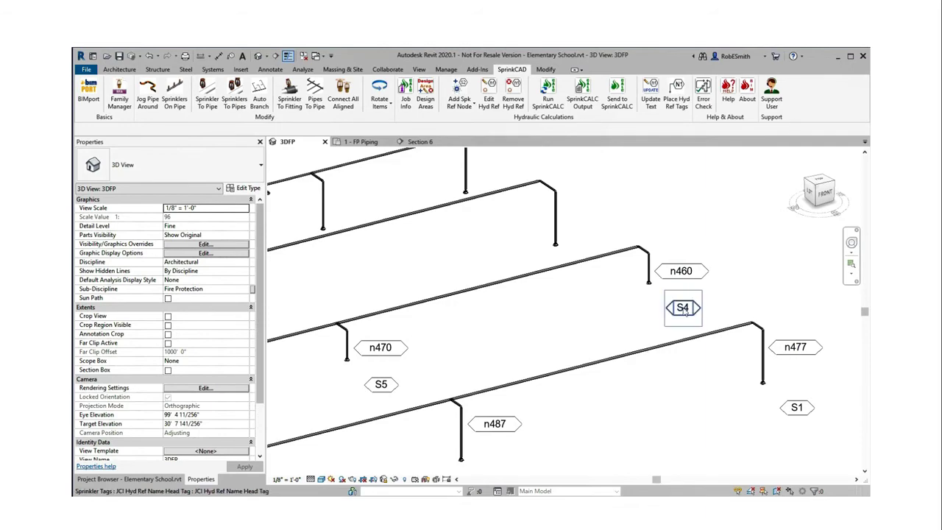
pyautogui.scroll(-5, 655, 248)
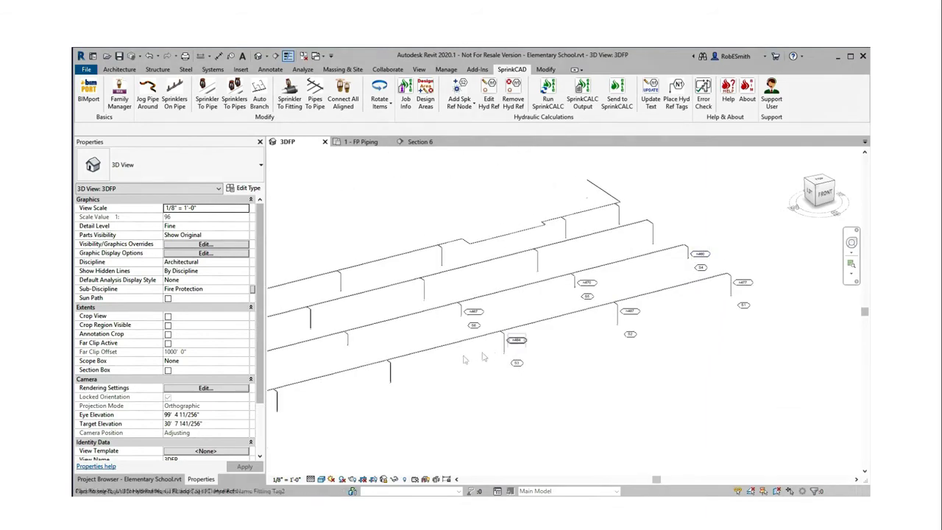
# Move the n456 tag away from the main pipe it overlaps in the 3DFP view
pyautogui.scroll(6, 463, 360)
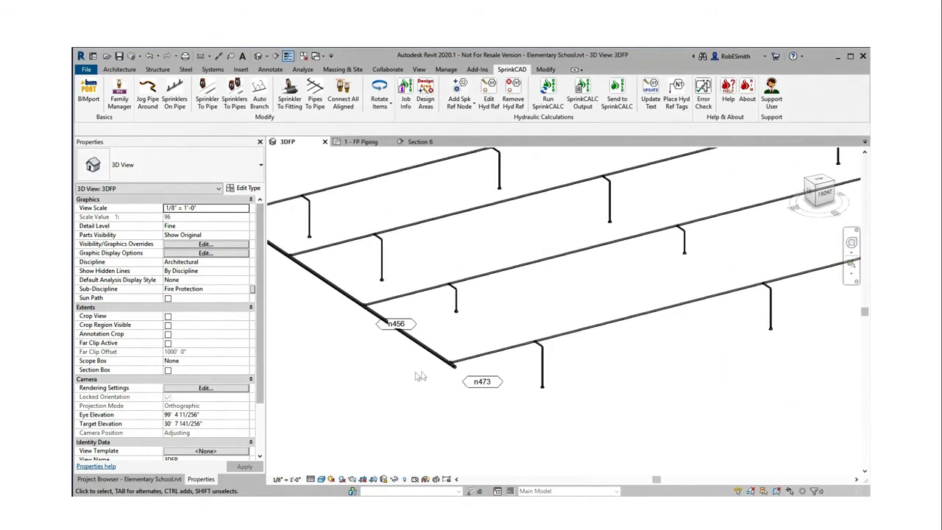
pyautogui.scroll(2, 373, 336)
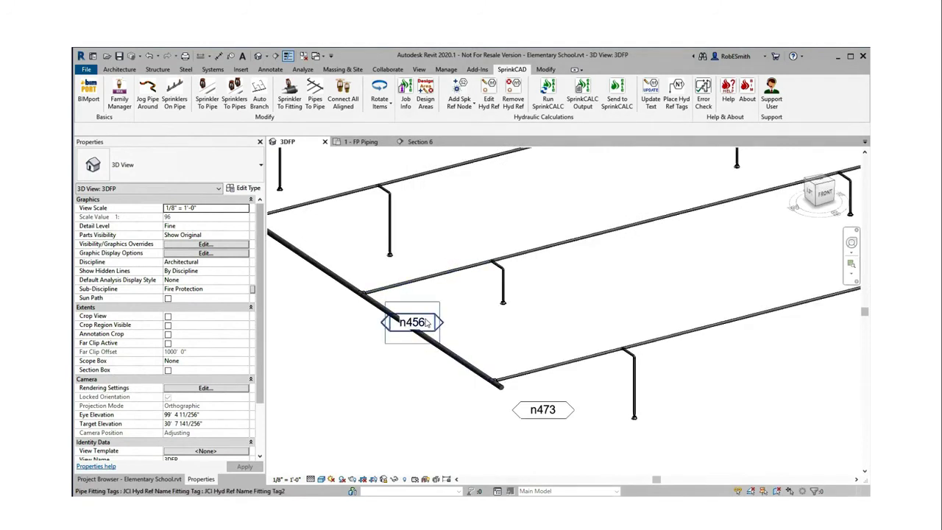
pyautogui.click(427, 322)
pyautogui.moveTo(427, 322); pyautogui.dragTo(453, 289)
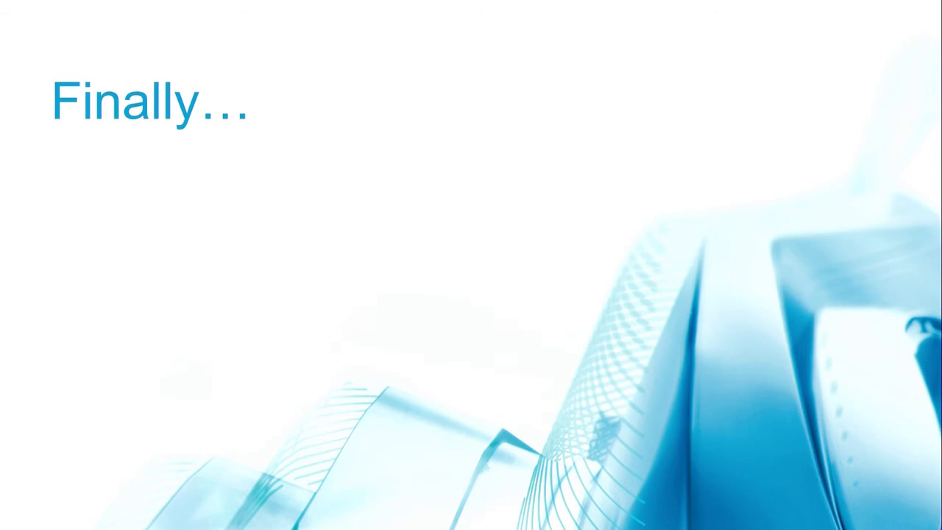
pyautogui.click(555, 175)
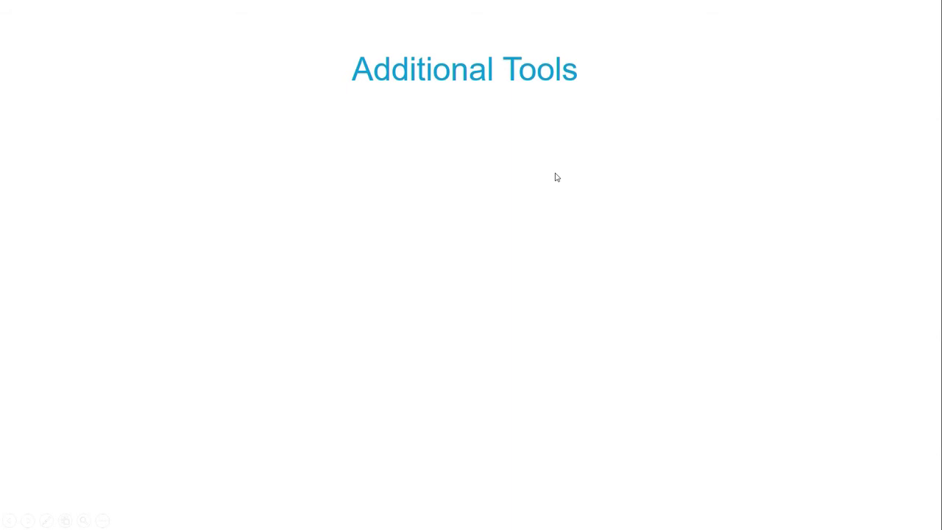
pyautogui.press('space')
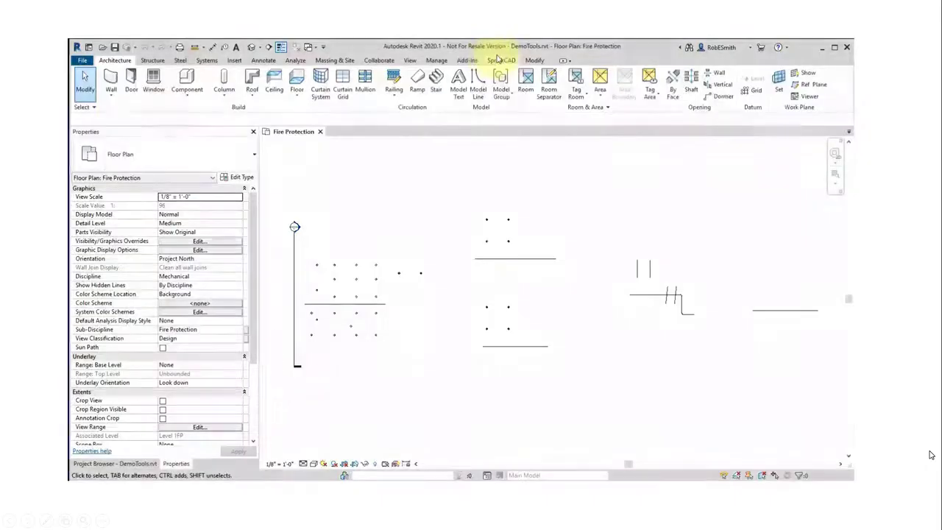
# Start a new sprinkler family in the Family Manager with the generic type Pendent
pyautogui.click(500, 61)
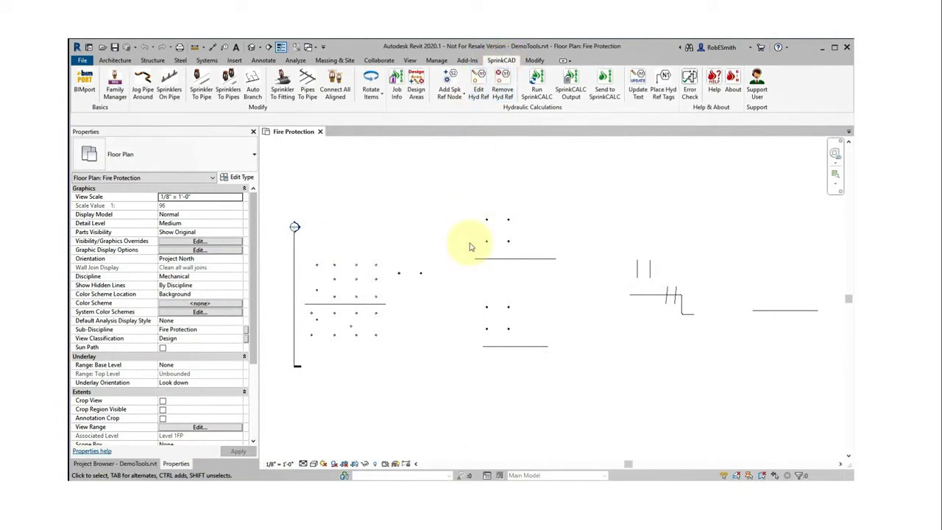
pyautogui.click(117, 88)
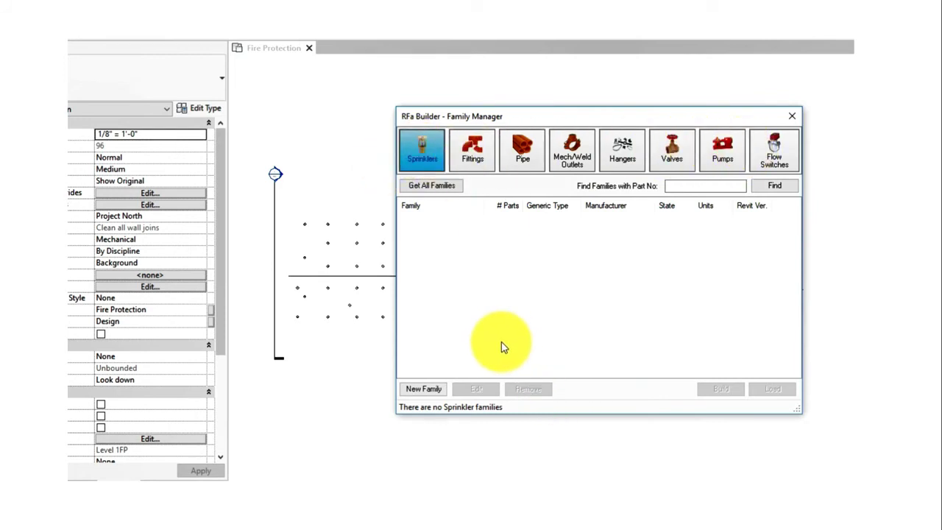
pyautogui.click(423, 389)
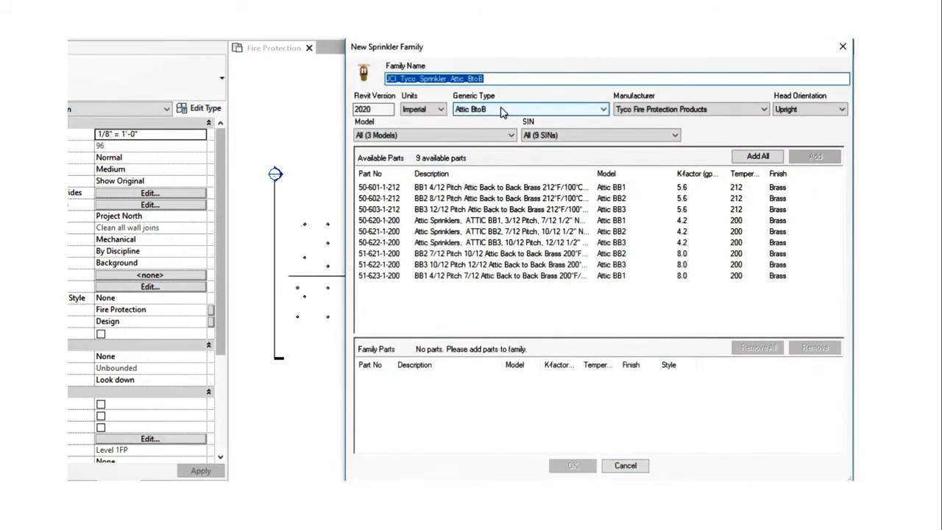
pyautogui.click(602, 110)
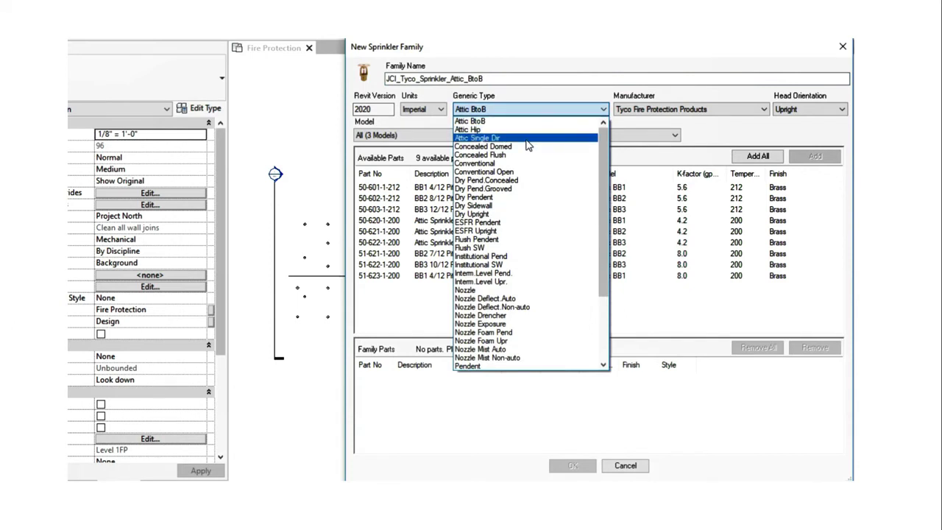
pyautogui.scroll(-4, 527, 145)
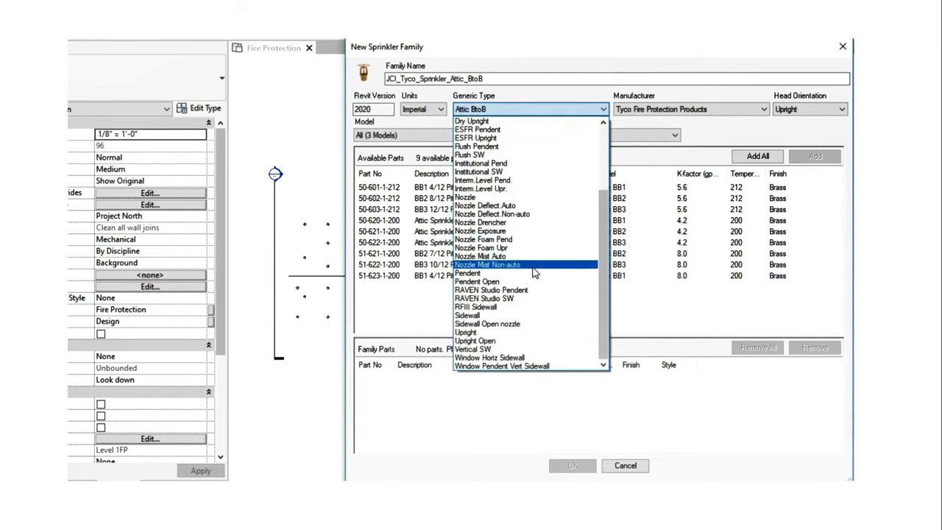
pyautogui.click(480, 274)
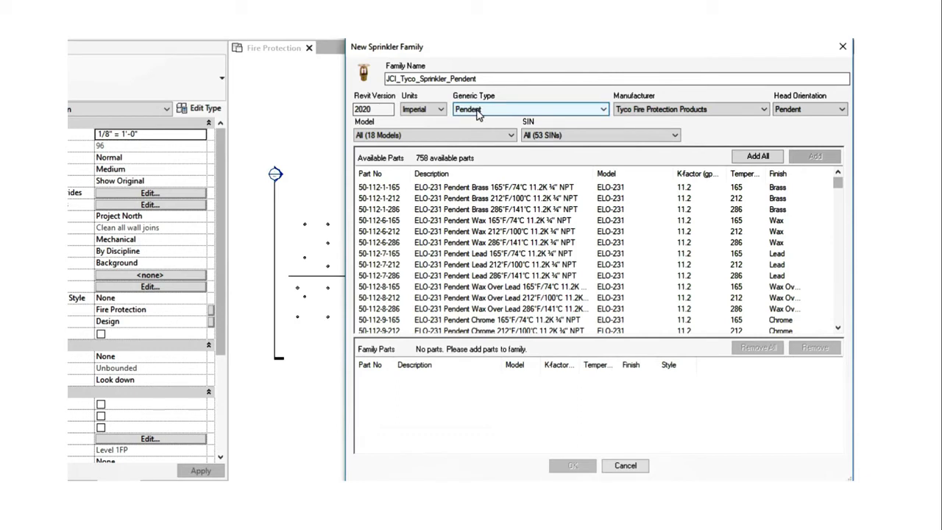
# Filter the available parts to model ELO-231 and select the three brass parts, 50-112-1-165 through 50-112-1-286
pyautogui.click(463, 137)
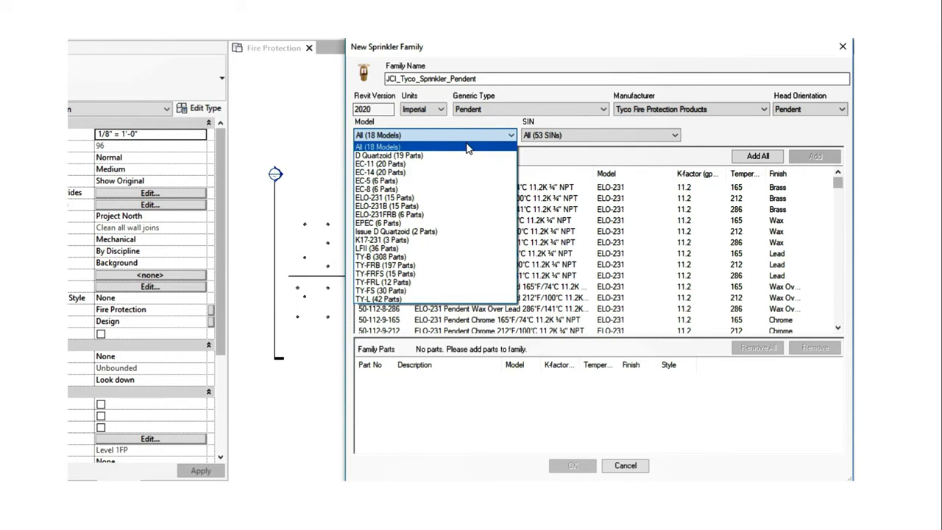
pyautogui.click(431, 198)
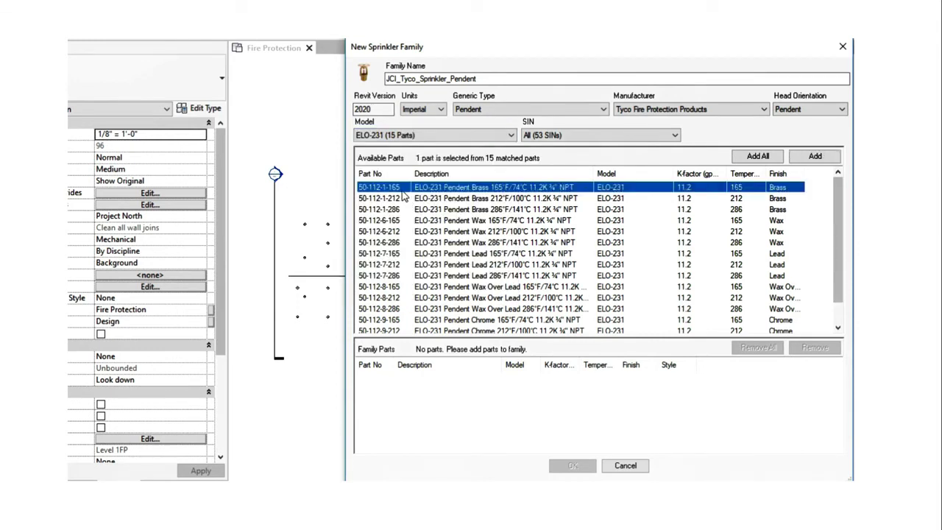
pyautogui.keyDown('shift'); pyautogui.click(394, 208); pyautogui.keyUp('shift')
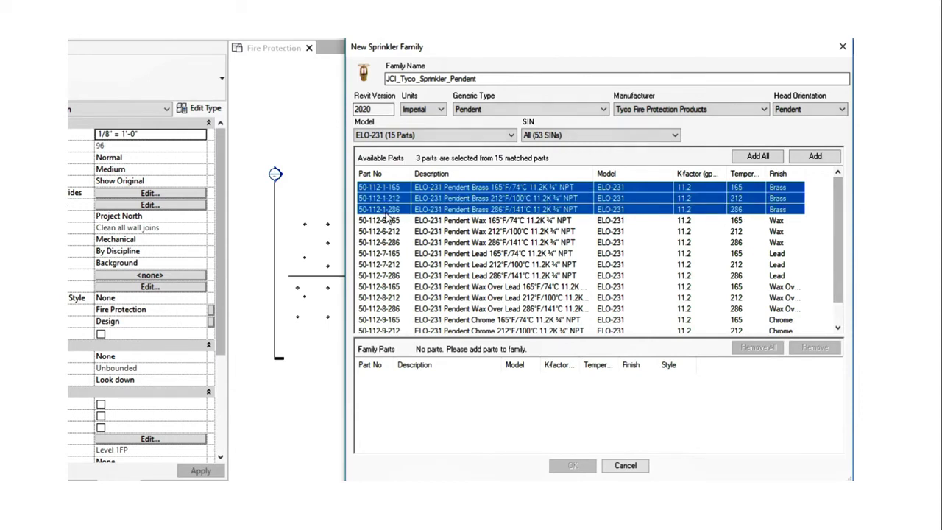
# Rename the new sprinkler family as RS_Sprinkler_Pendent
pyautogui.click(420, 78)
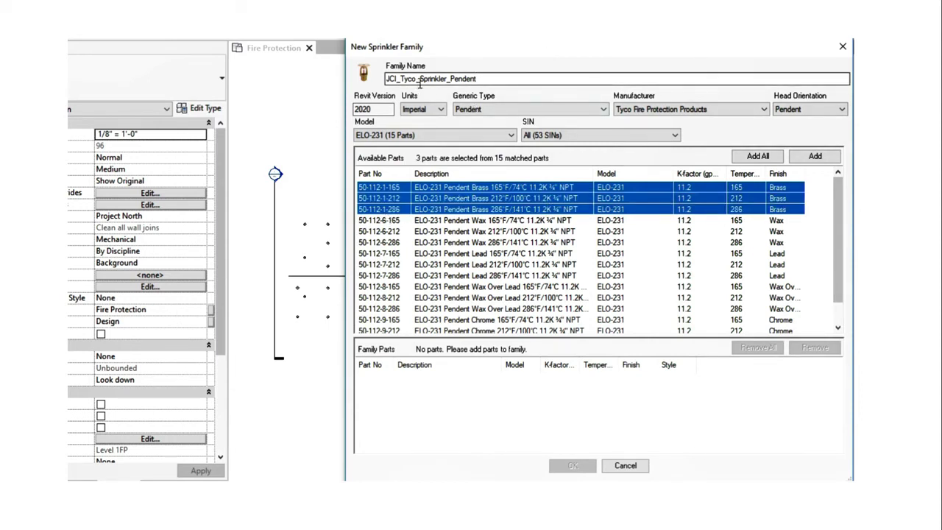
pyautogui.press('BackSpace')
pyautogui.press('BackSpace')
pyautogui.press('BackSpace')
pyautogui.press('BackSpace')
pyautogui.press('BackSpace')
pyautogui.press('BackSpace')
pyautogui.press('BackSpace')
pyautogui.press('BackSpace')
pyautogui.press('BackSpace')
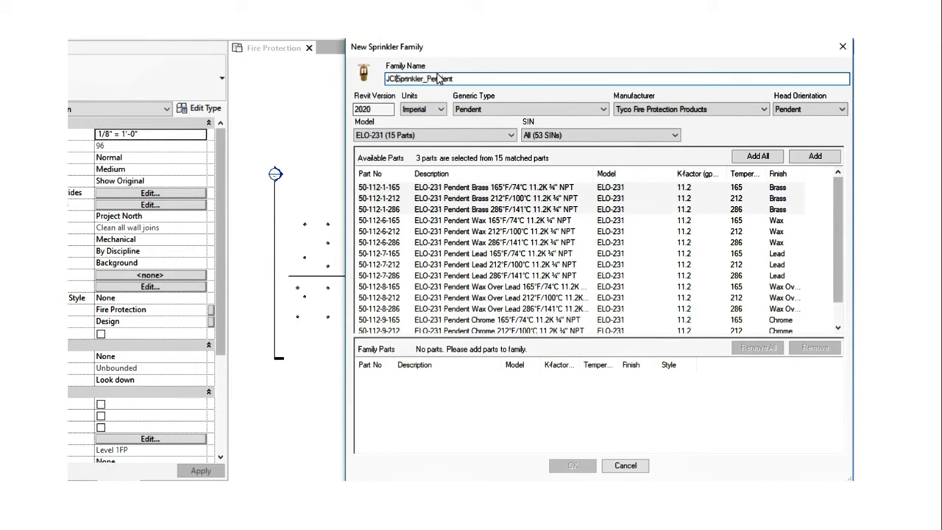
pyautogui.write('RS_')
# Add the selected brass parts to the pendent family, accept it, and load the family into the project
pyautogui.click(804, 163)
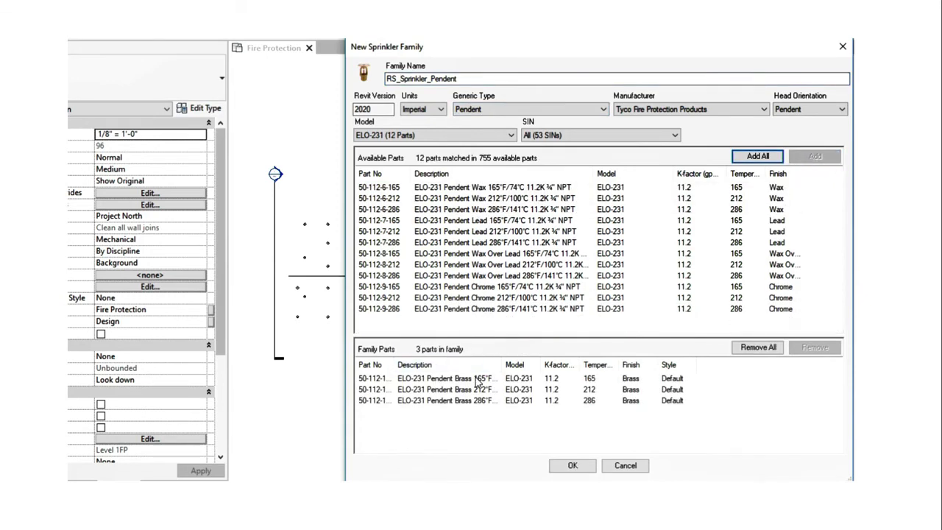
pyautogui.click(568, 465)
pyautogui.click(772, 389)
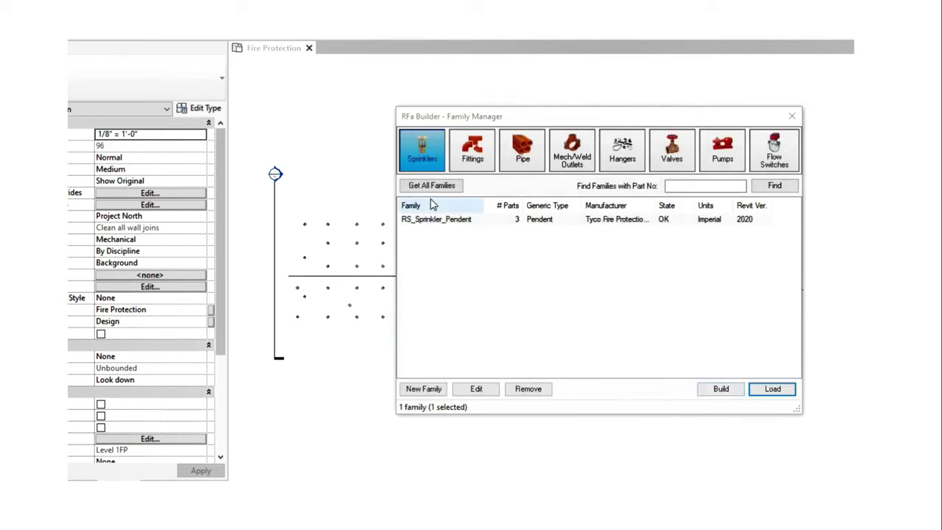
# Open the RS_Sprinkler_Pendent family's folder in File Explorer, and view the fitting families before closing the Family Manager
pyautogui.rightClick(463, 226)
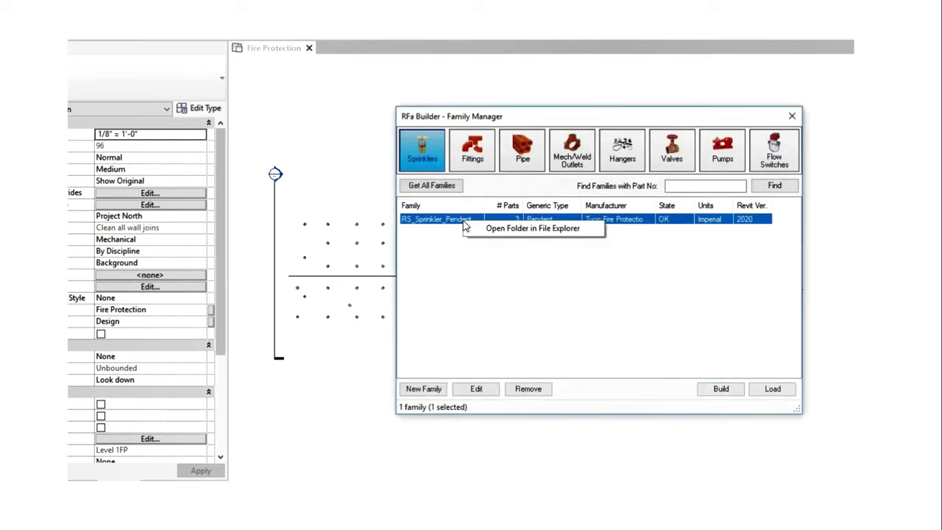
pyautogui.click(530, 228)
pyautogui.click(472, 149)
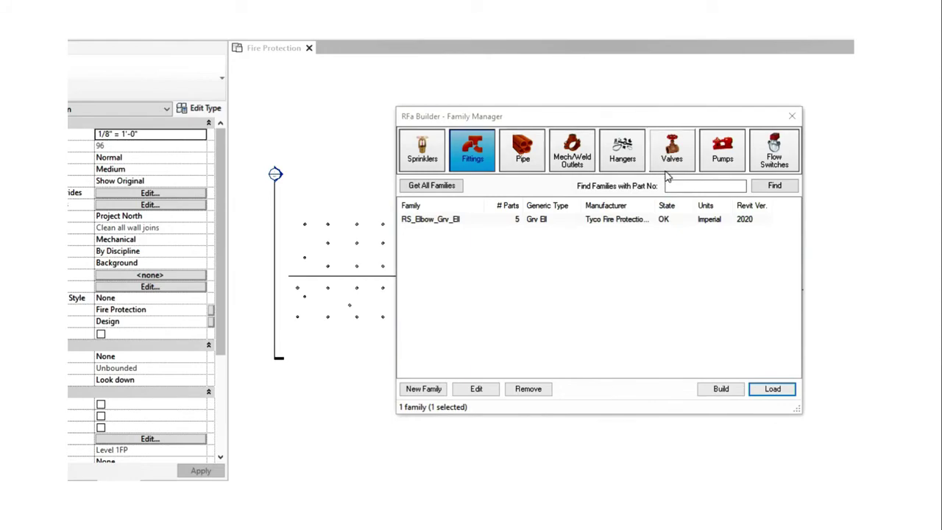
pyautogui.click(792, 116)
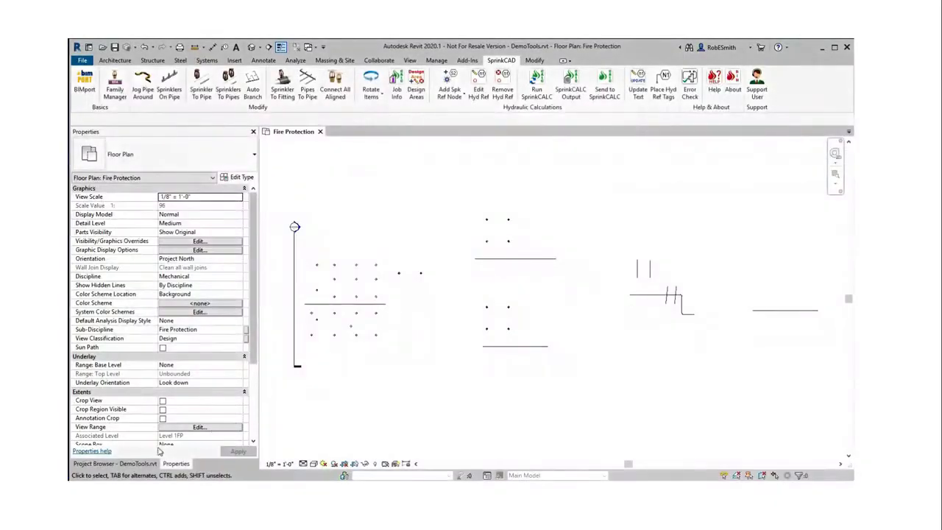
# Check the loaded RS_Elbow_Grv_Ell family among the project's pipe fittings, and return to the view's properties
pyautogui.click(122, 463)
pyautogui.scroll(-10, 221, 434)
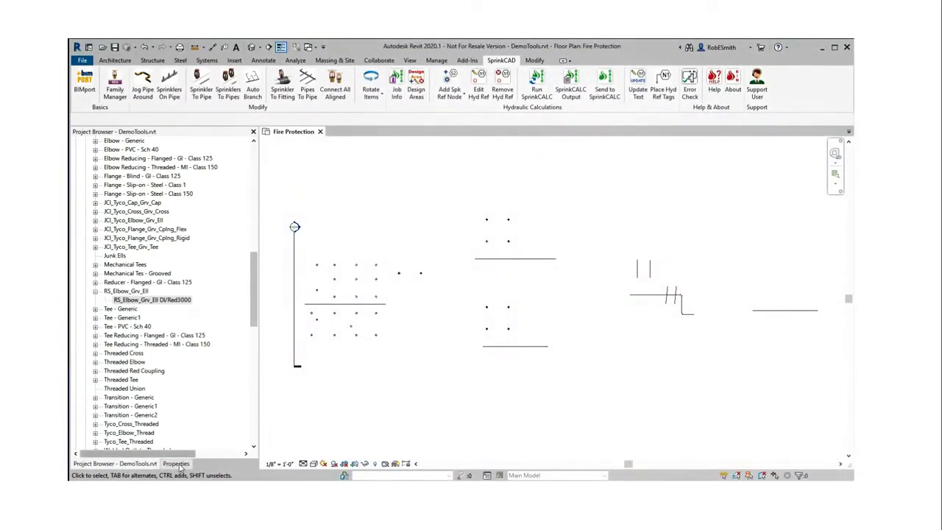
pyautogui.click(177, 463)
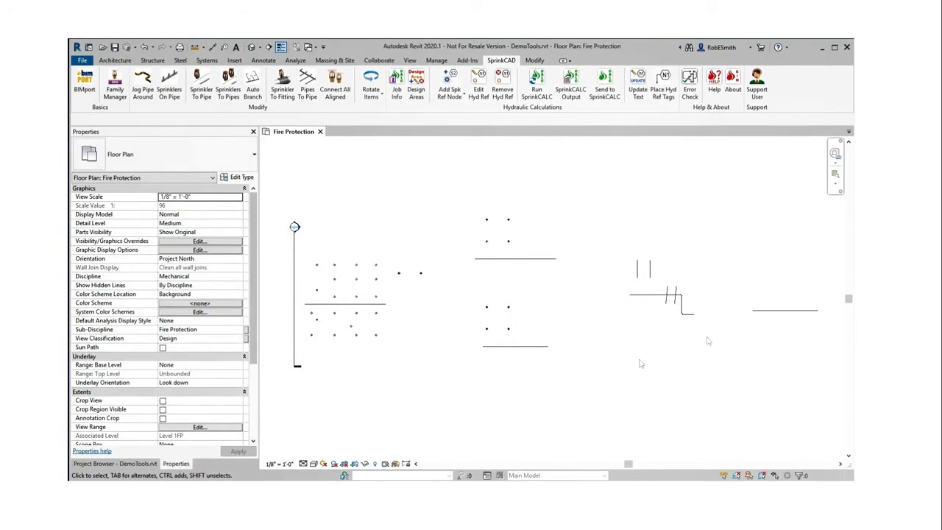
# Start Jog Pipe Around for the sloped 4-inch grooved pipe and set the offset angle to 30 degrees
pyautogui.click(779, 313)
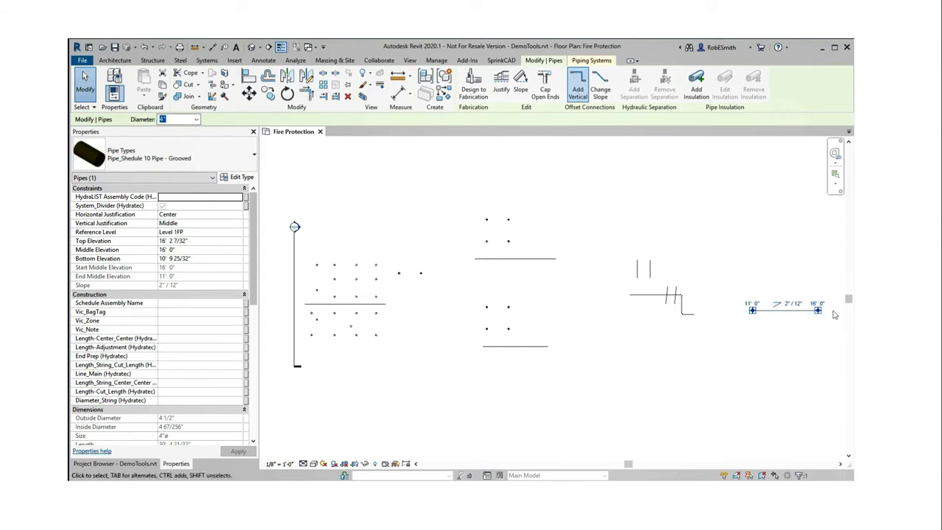
pyautogui.scroll(3, 833, 314)
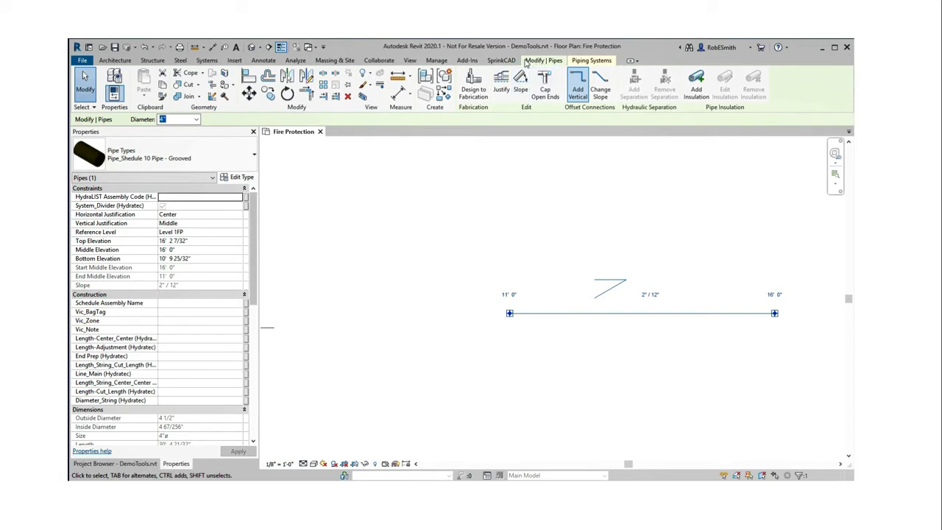
pyautogui.click(501, 61)
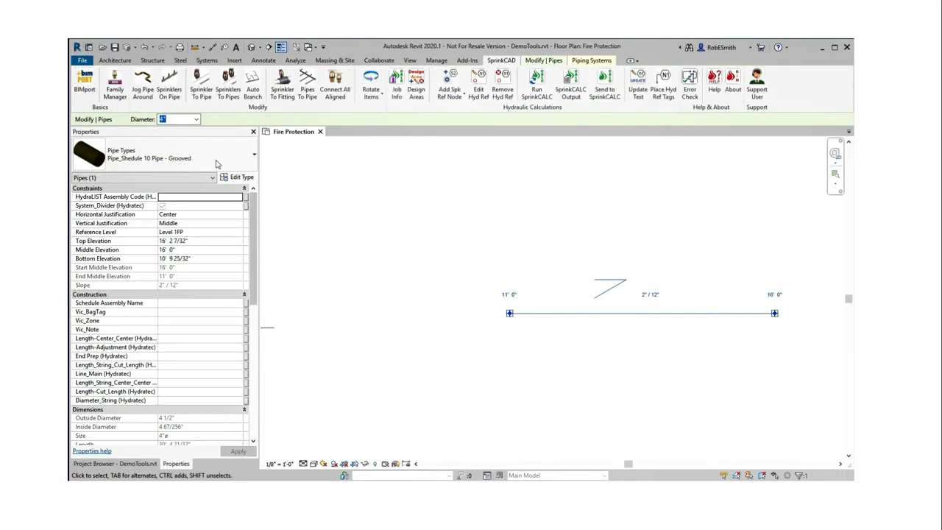
pyautogui.click(143, 85)
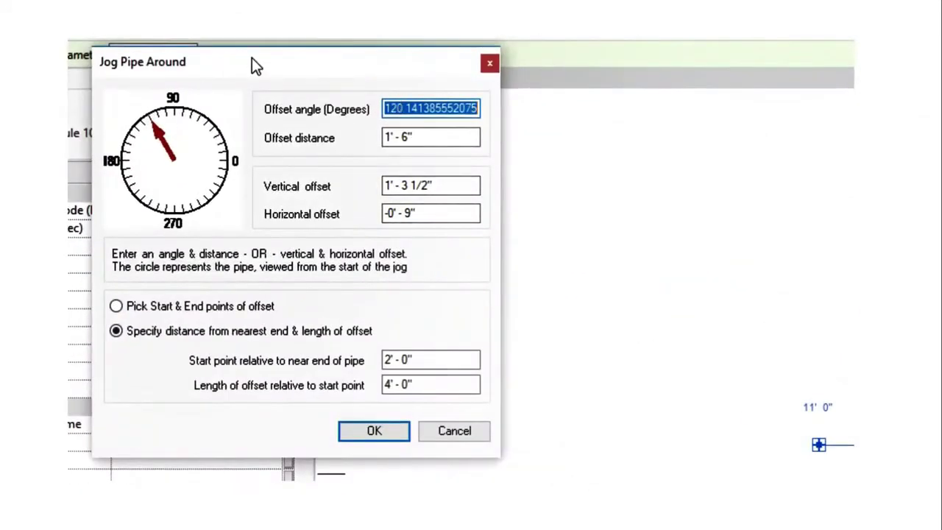
pyautogui.moveTo(252, 58); pyautogui.dragTo(391, 88)
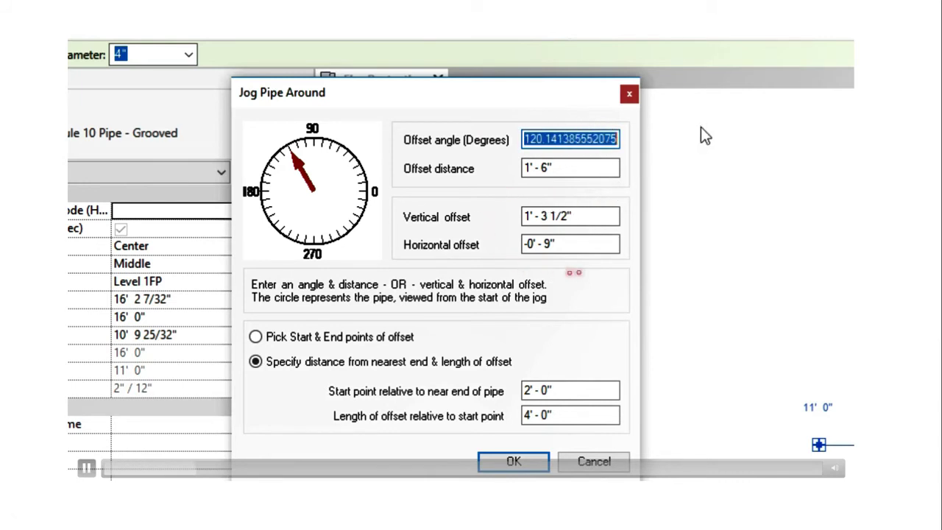
pyautogui.write('45')
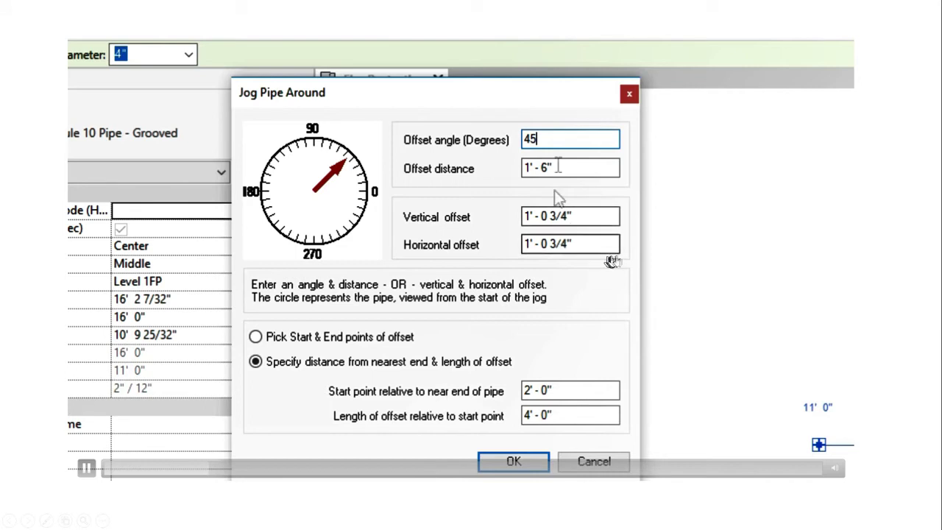
pyautogui.moveTo(548, 139); pyautogui.dragTo(519, 132)
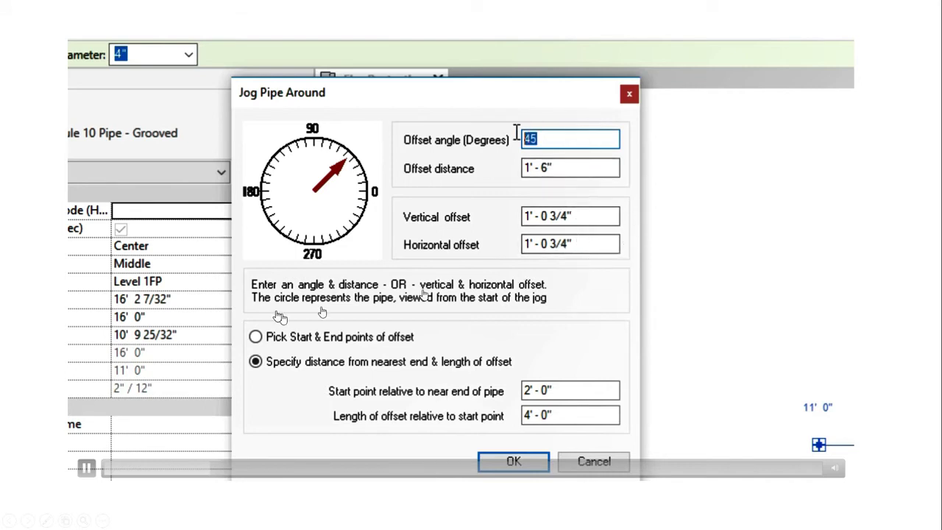
pyautogui.write('30')
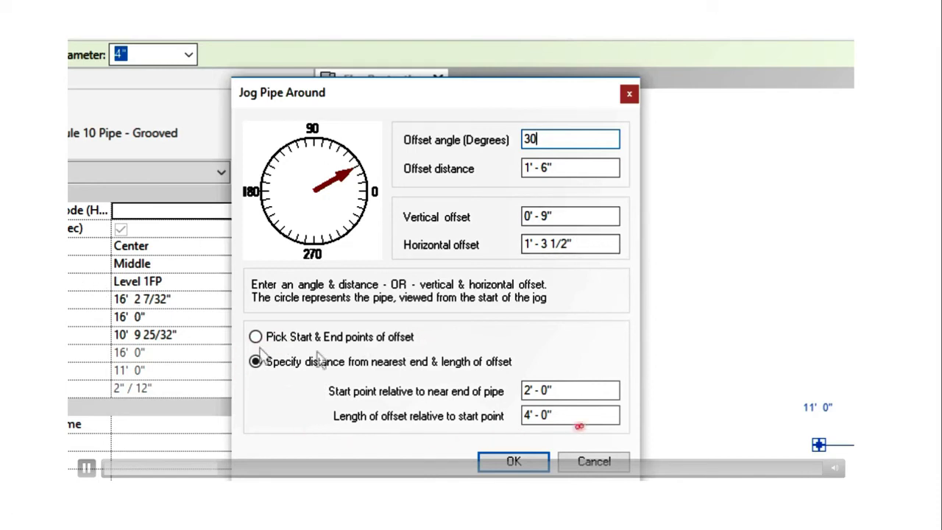
# Jog the pipe near its 11' 0" end by picking the start and end points of the offset
pyautogui.click(257, 337)
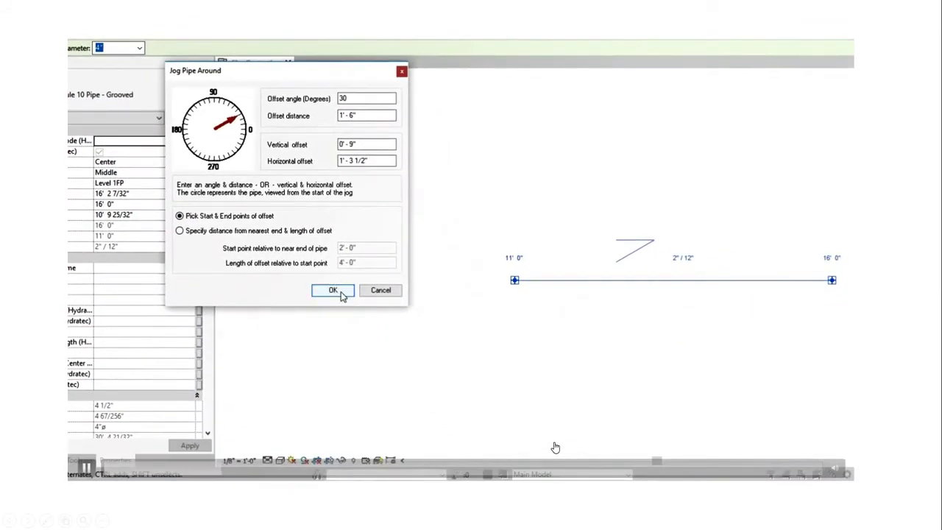
pyautogui.click(333, 292)
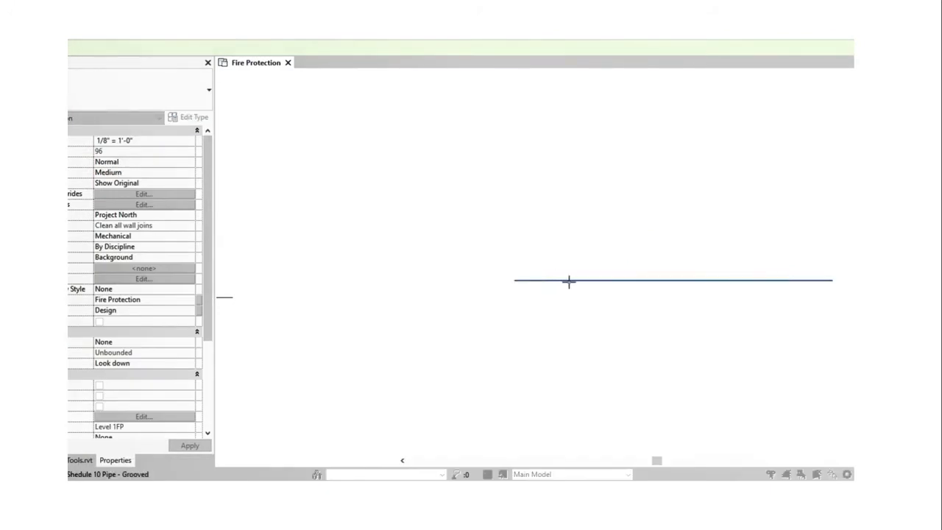
pyautogui.click(568, 282)
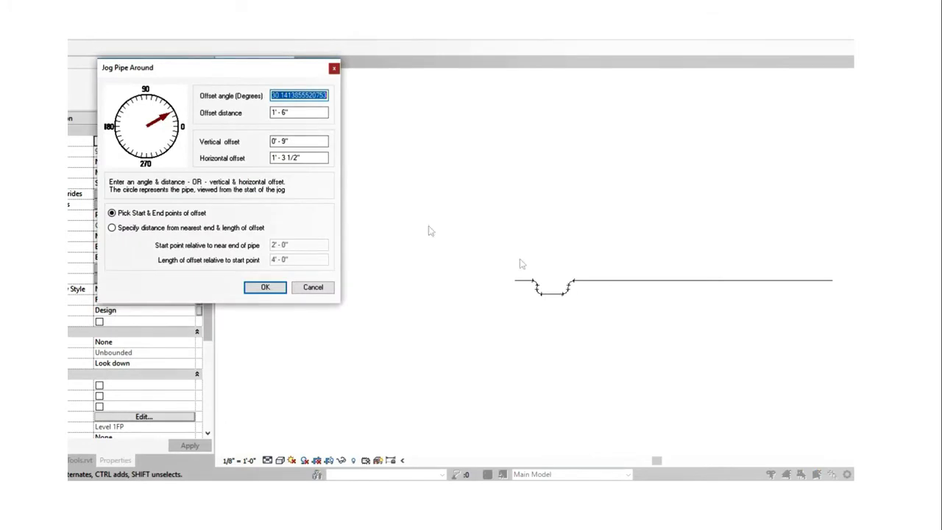
# Add a second jog beside the first using a specified distance from the nearest end and length, with a horizontal offset of -1' - 3"
pyautogui.click(116, 228)
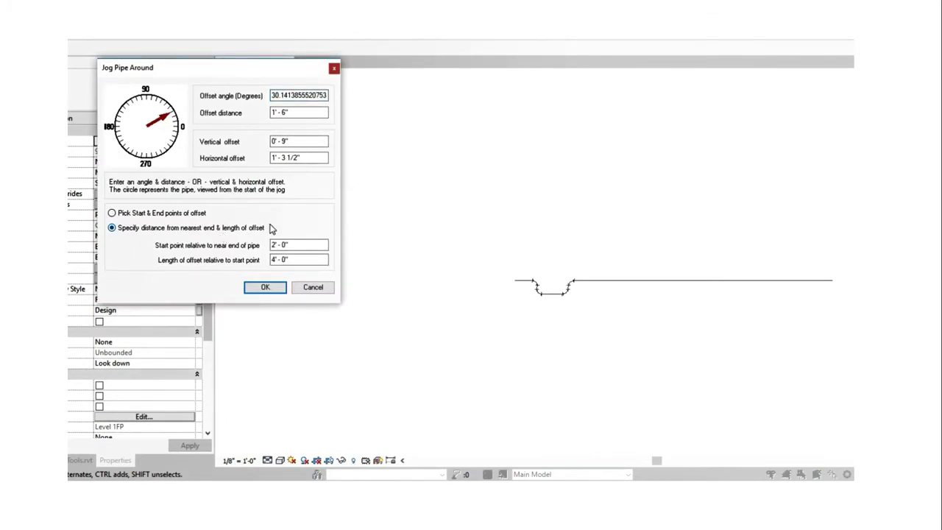
pyautogui.click(285, 142)
pyautogui.moveTo(292, 143); pyautogui.dragTo(258, 137)
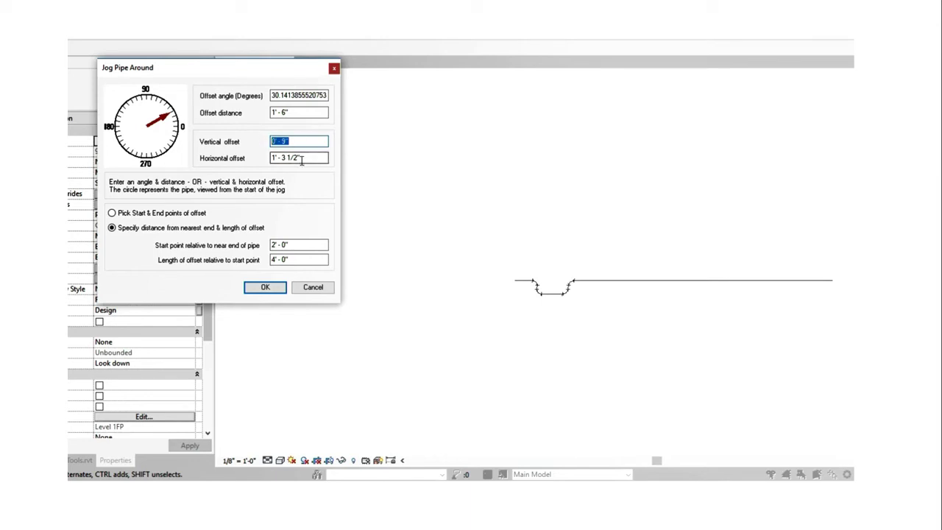
pyautogui.click(271, 158)
pyautogui.write('-')
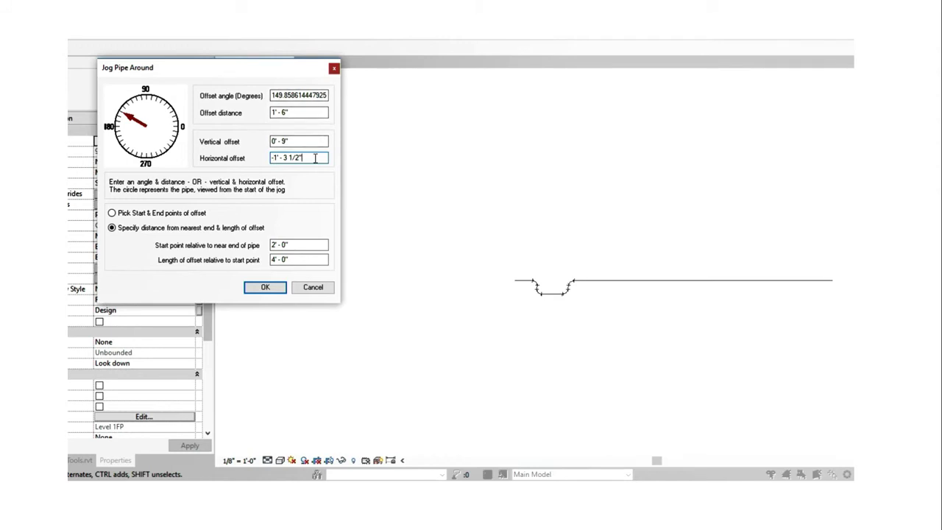
pyautogui.press('BackSpace')
pyautogui.press('BackSpace')
pyautogui.press('BackSpace')
pyautogui.press('BackSpace')
pyautogui.click(302, 141)
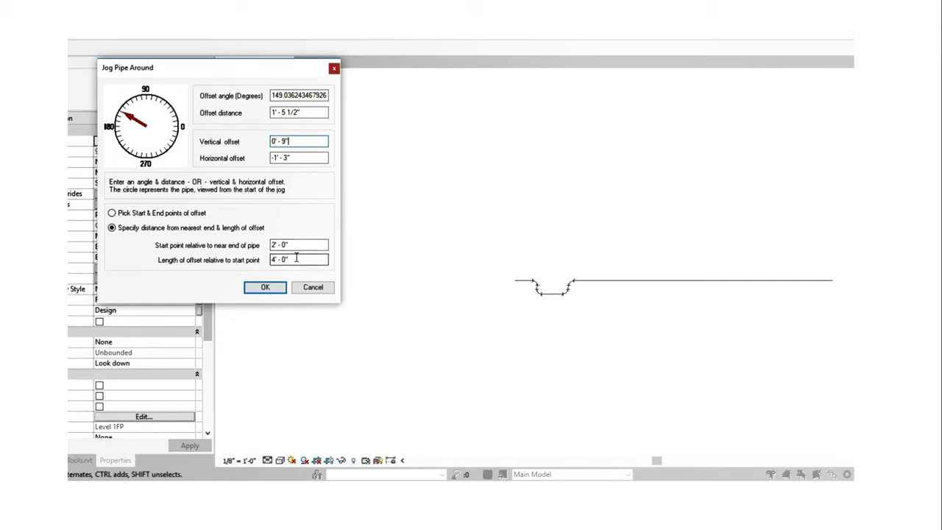
pyautogui.click(268, 288)
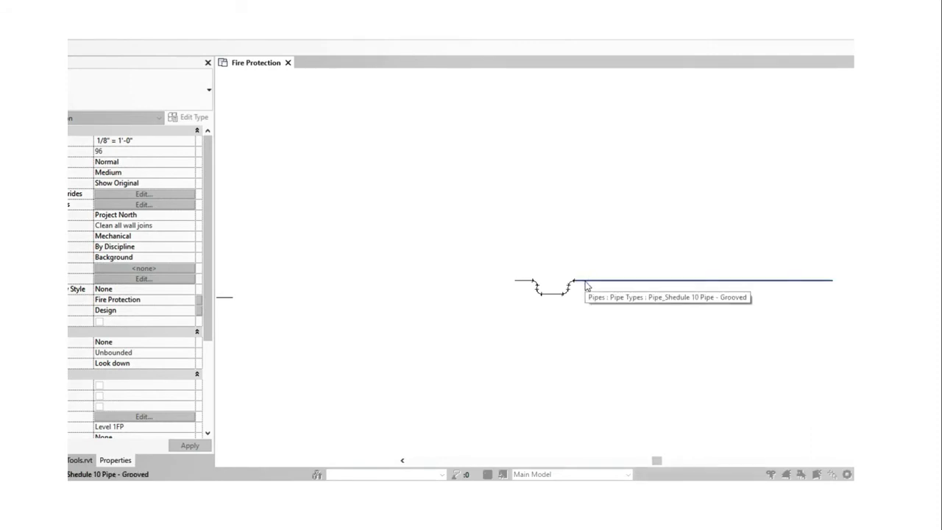
pyautogui.click(587, 284)
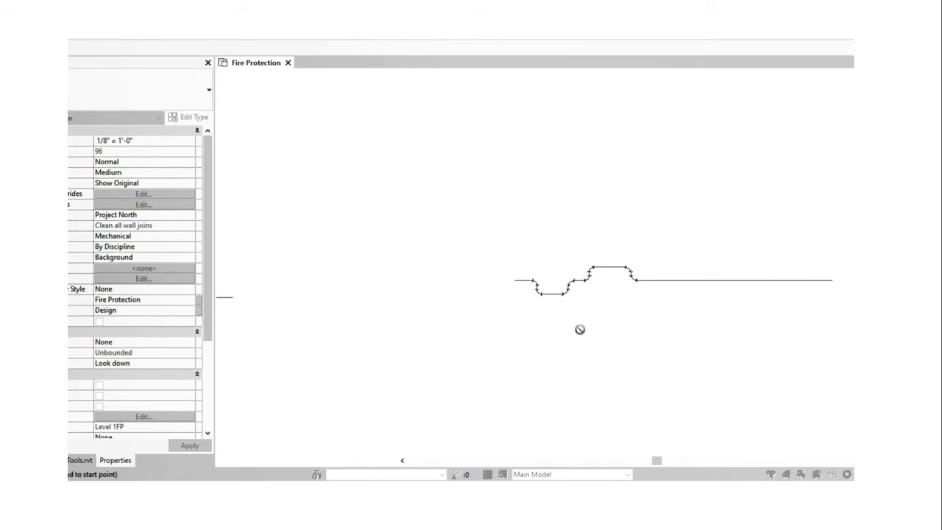
# Cut a building section across the jogged pipe's start, looking along it, and extend the view depth to about 16' 3" past both jogs
pyautogui.press('Escape')
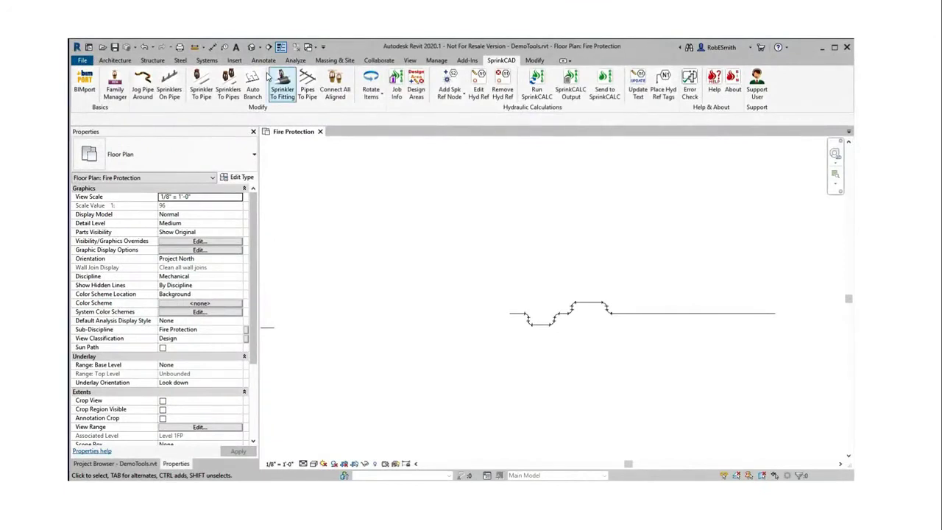
pyautogui.click(267, 46)
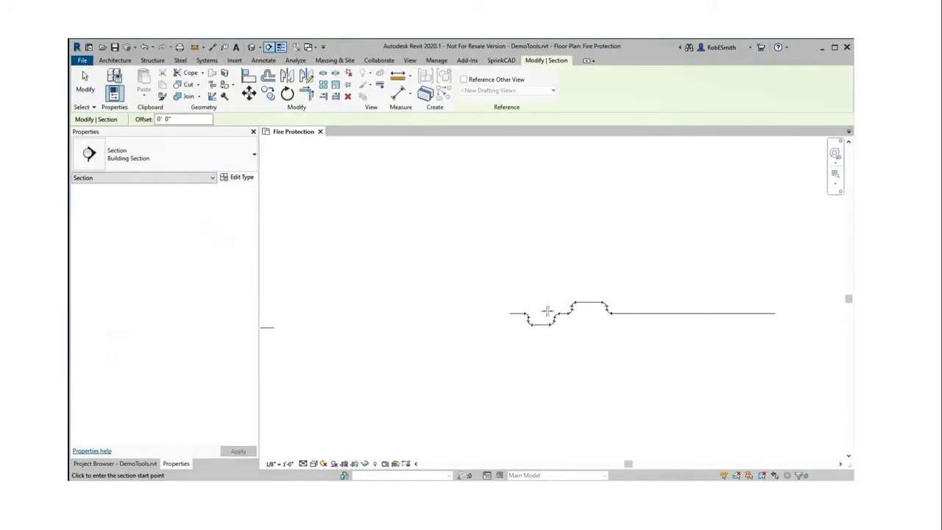
pyautogui.click(489, 260)
pyautogui.click(491, 380)
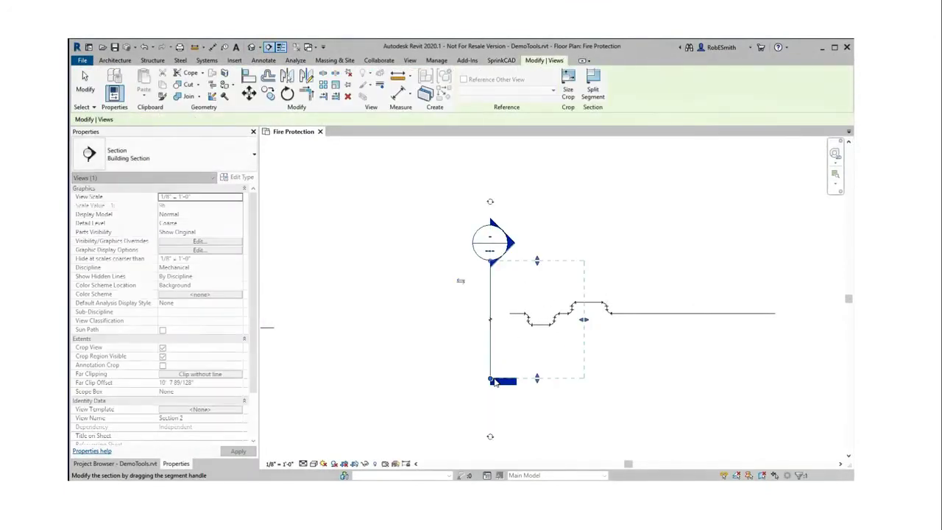
pyautogui.moveTo(588, 322); pyautogui.dragTo(635, 321)
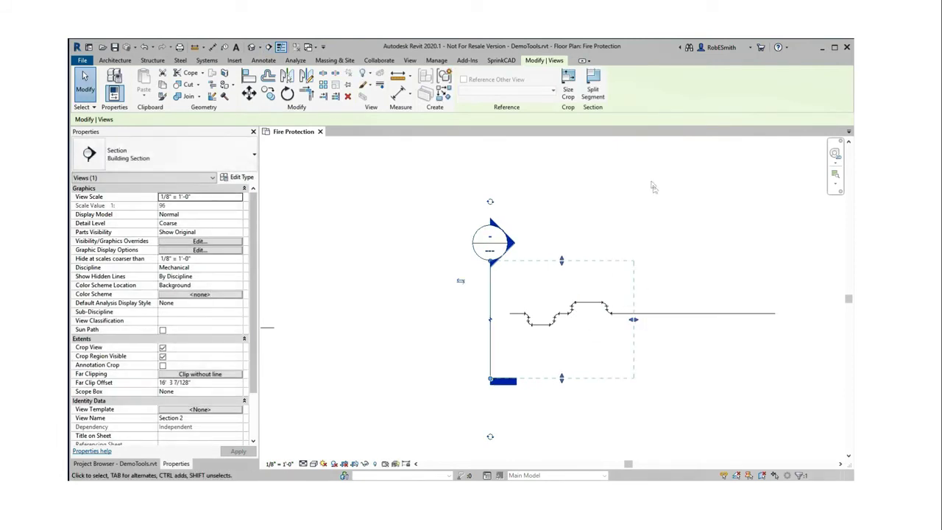
# Open the new section of the jogged pipe and set its detail level to Fine and visual style to Shaded
pyautogui.press('Escape')
pyautogui.doubleClick(490, 235)
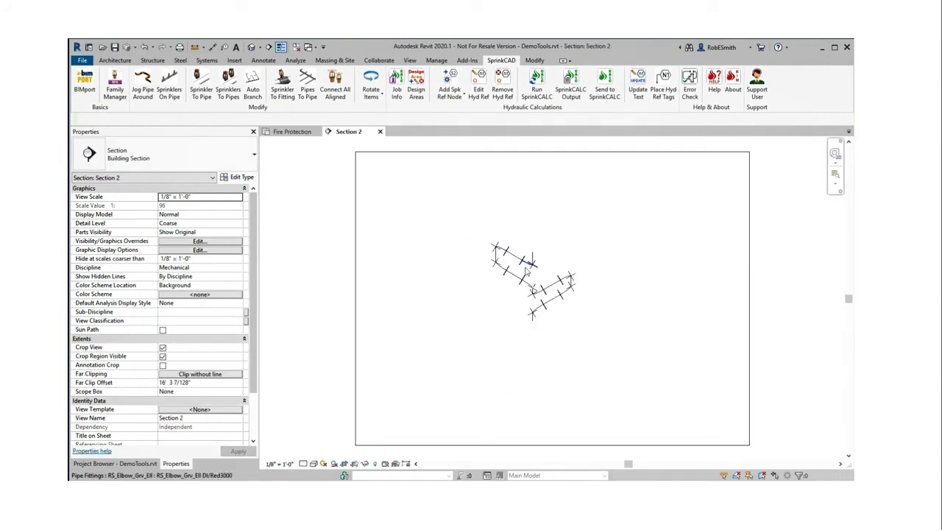
pyautogui.scroll(3, 544, 280)
pyautogui.scroll(2, 563, 287)
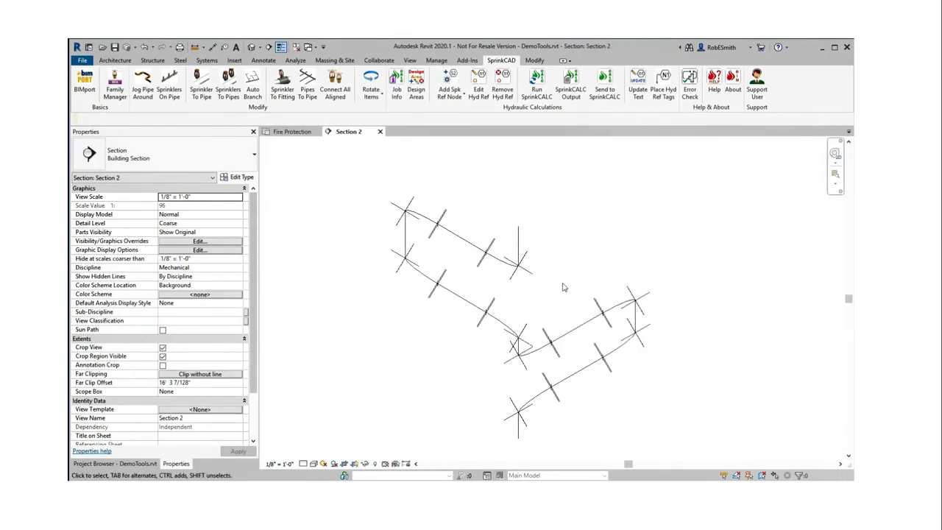
pyautogui.scroll(-1, 573, 259)
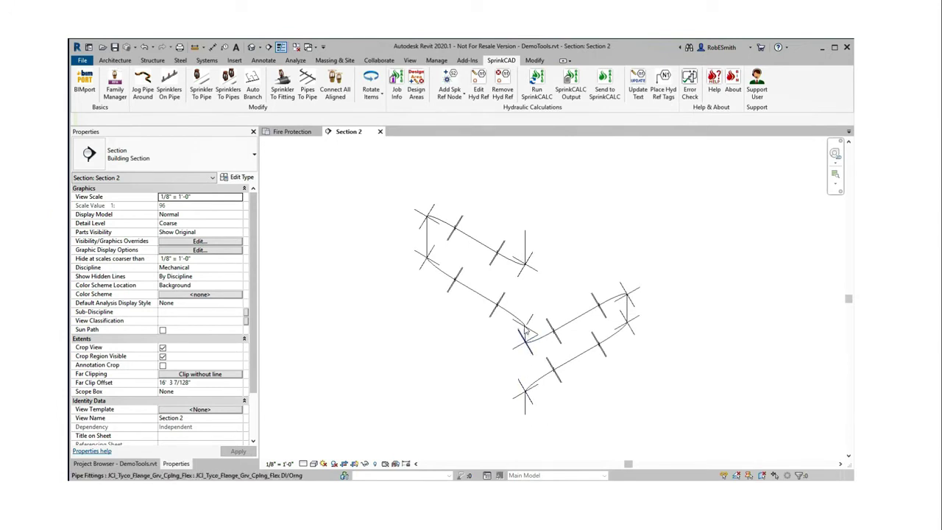
pyautogui.click(312, 463)
pyautogui.click(310, 454)
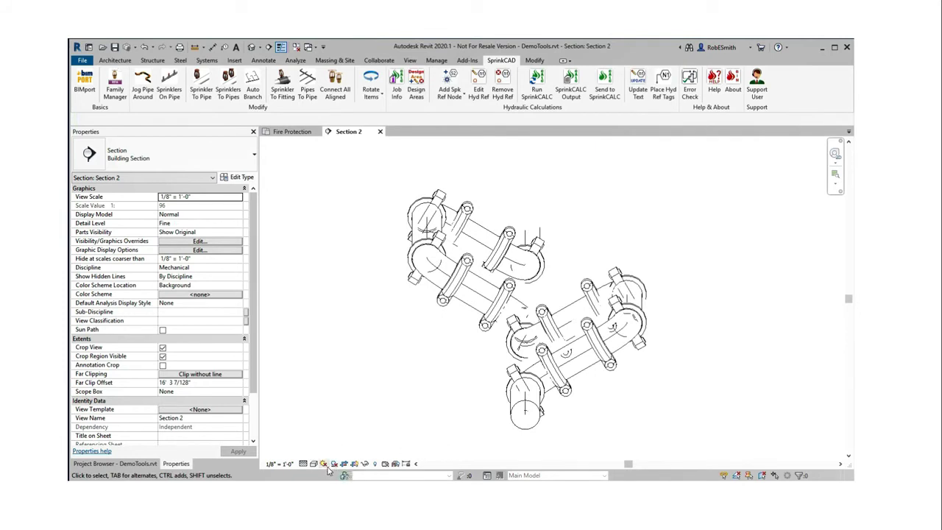
pyautogui.click(314, 463)
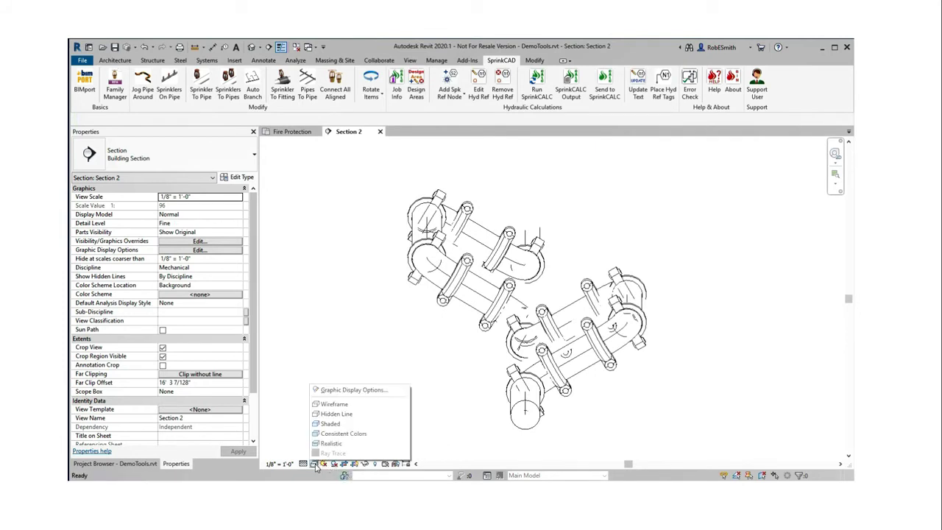
pyautogui.click(342, 424)
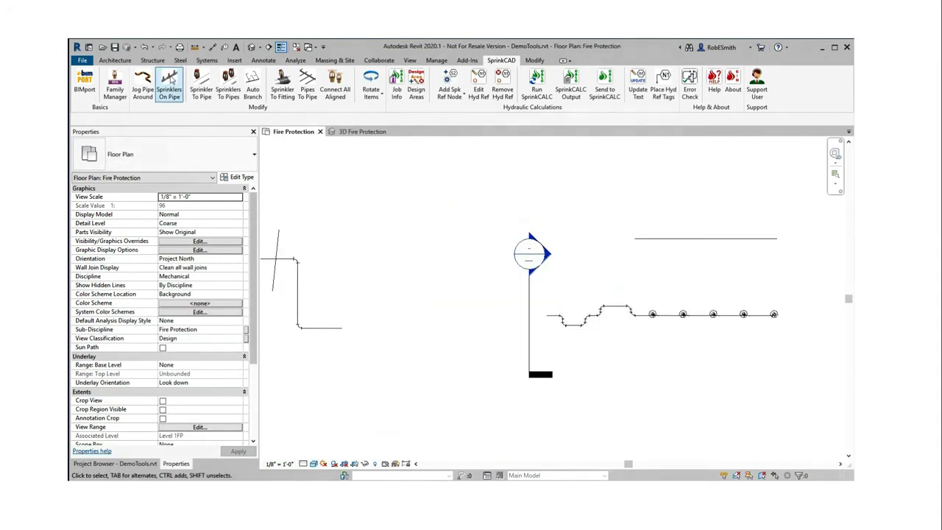
# Start Sprinklers On Pipe and set the Cn-Hd distance to 1' - 0" with Pipe_Schedule 40 Pipe - Threaded as connecting pipe type
pyautogui.click(169, 79)
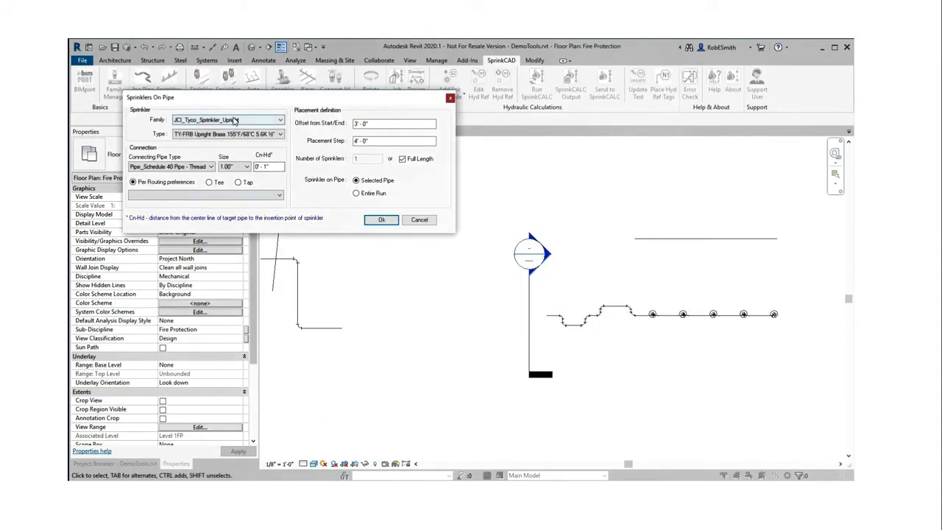
pyautogui.click(263, 167)
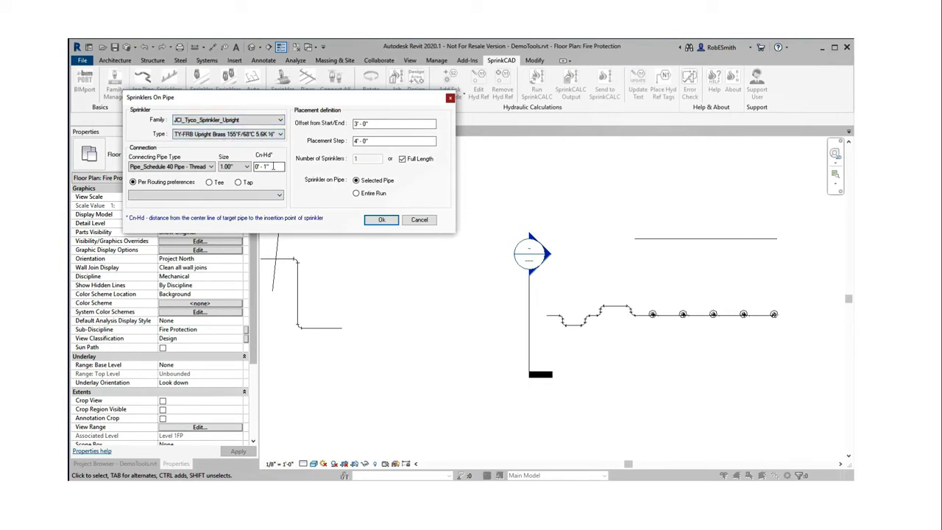
pyautogui.write('1')
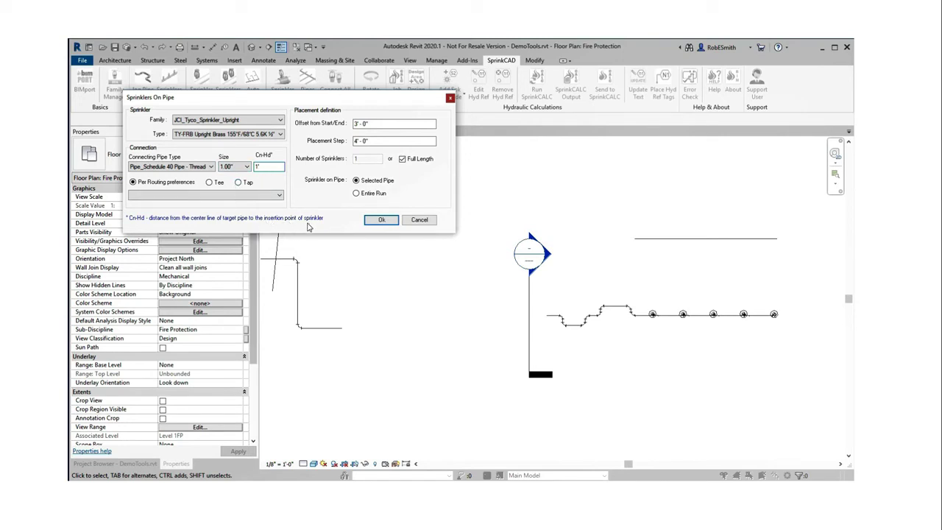
pyautogui.click(211, 167)
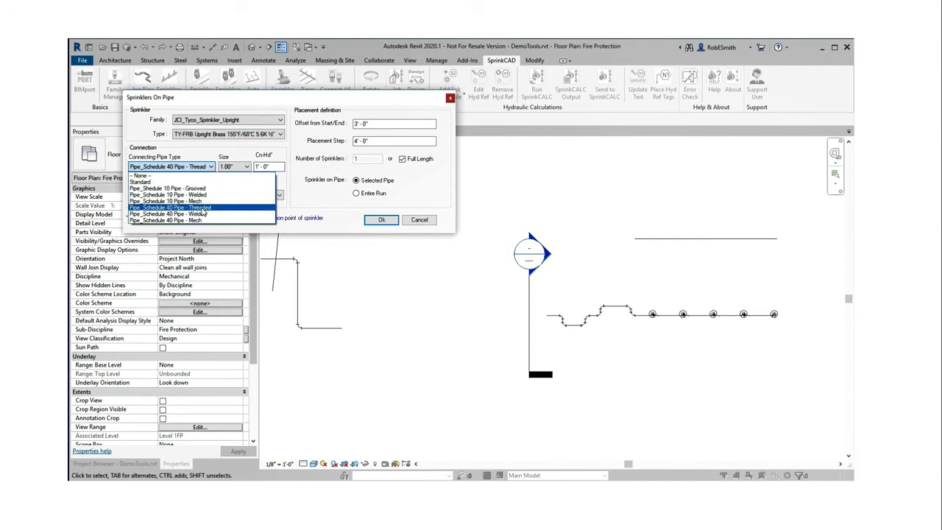
pyautogui.click(202, 209)
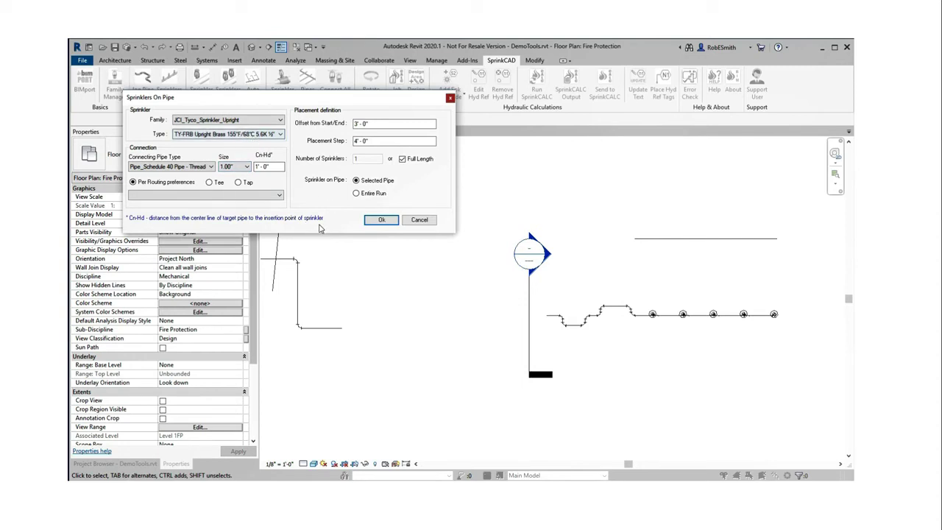
# Accept the sprinkler settings and place upright sprinklers along the full length of the straight pipe above the jogged run
pyautogui.click(381, 220)
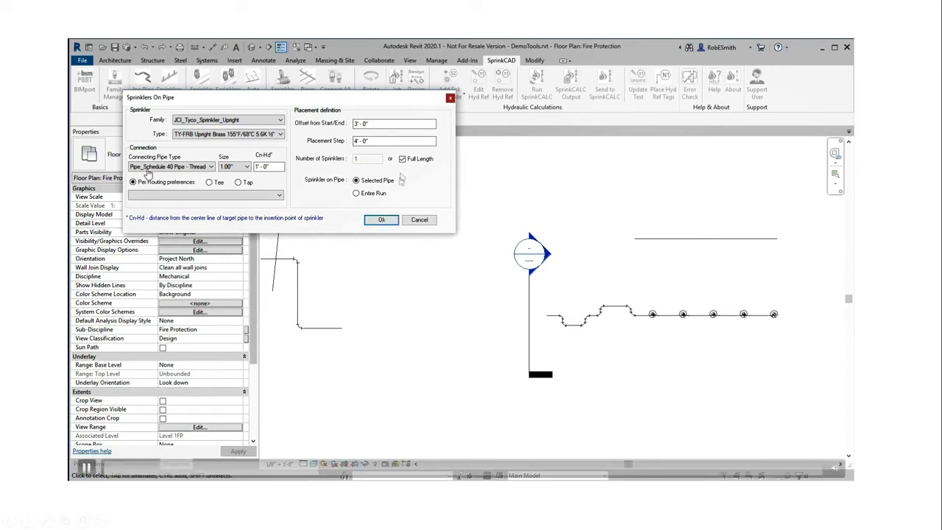
pyautogui.click(383, 220)
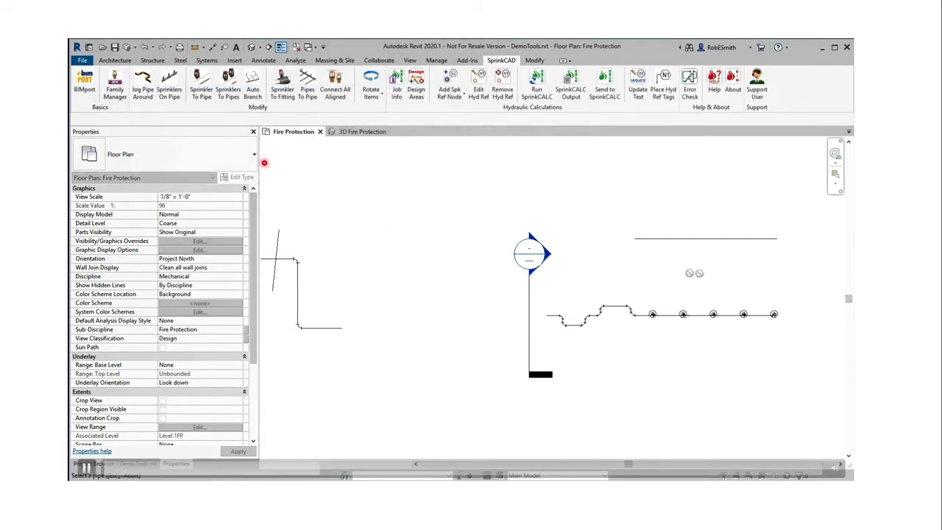
pyautogui.click(644, 243)
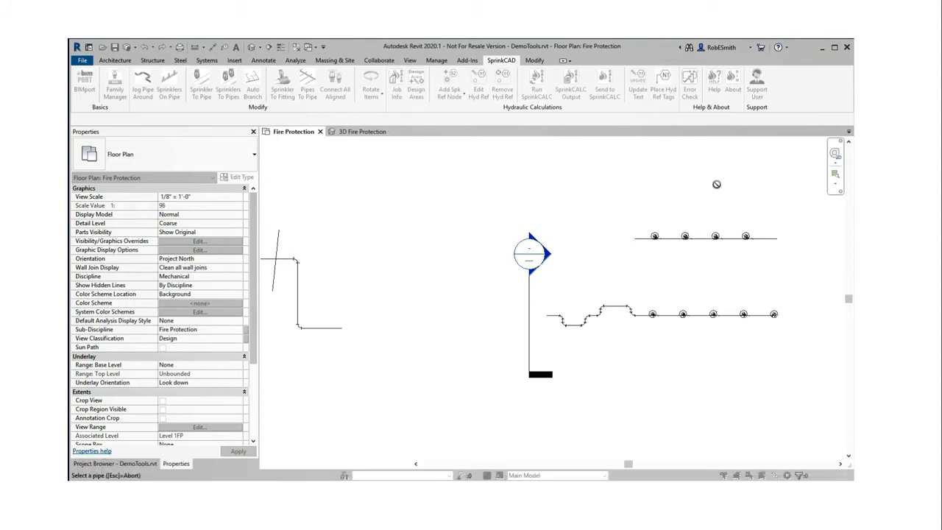
pyautogui.click(633, 321)
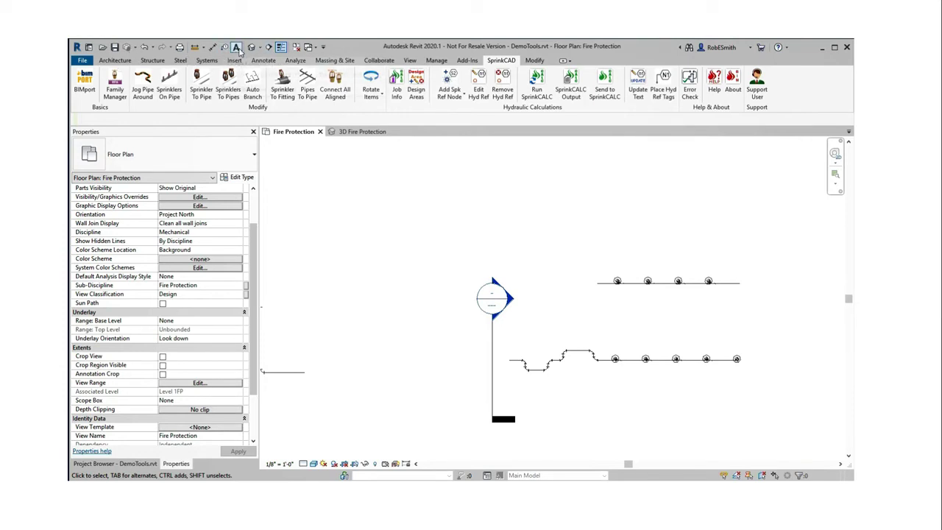
# Cut a section between the two sprinkler pipes, facing the upper one, and open its view
pyautogui.click(269, 47)
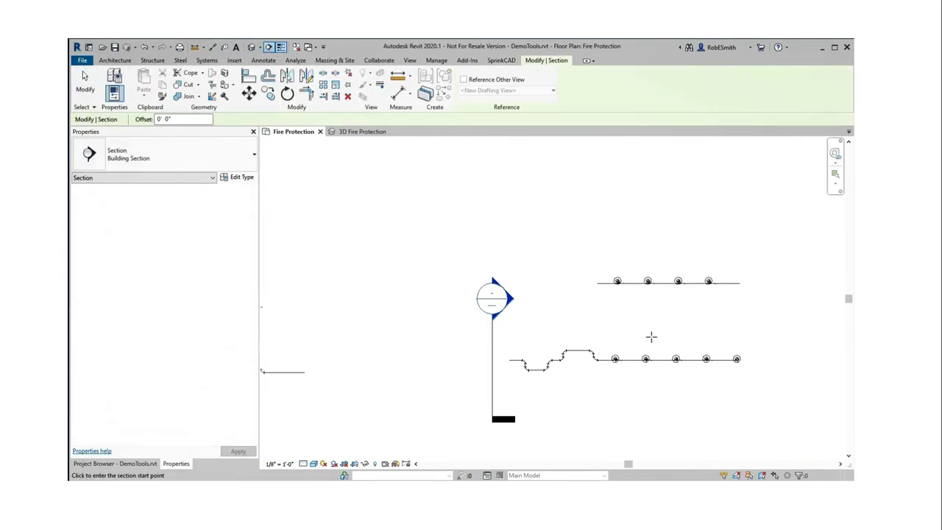
pyautogui.click(563, 308)
pyautogui.click(762, 309)
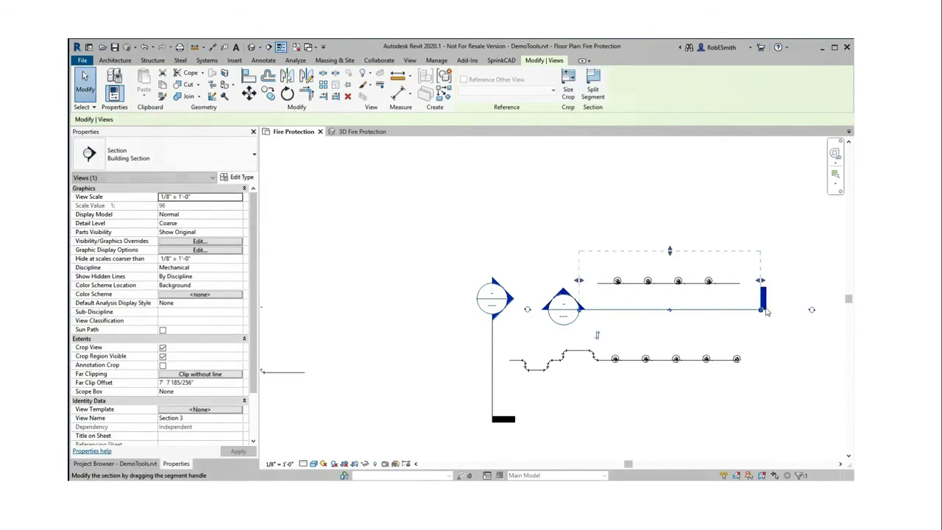
pyautogui.click(724, 218)
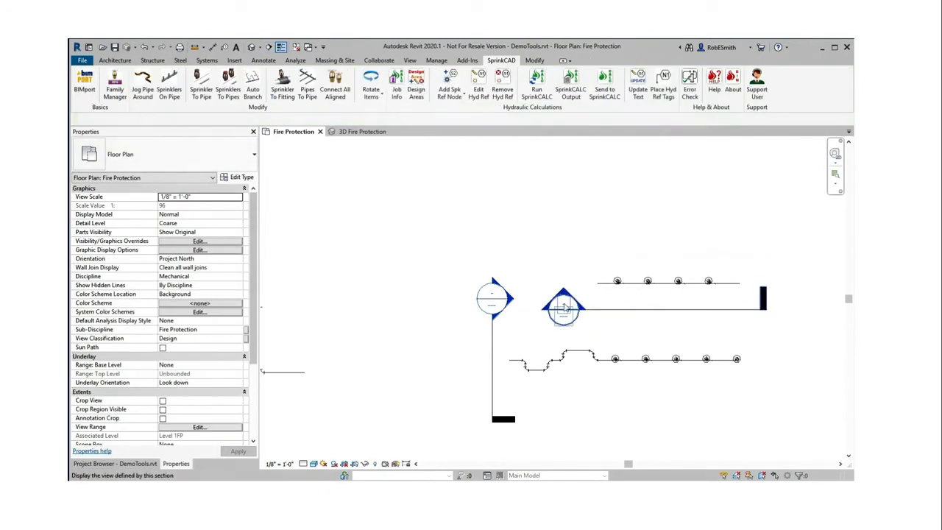
pyautogui.doubleClick(563, 309)
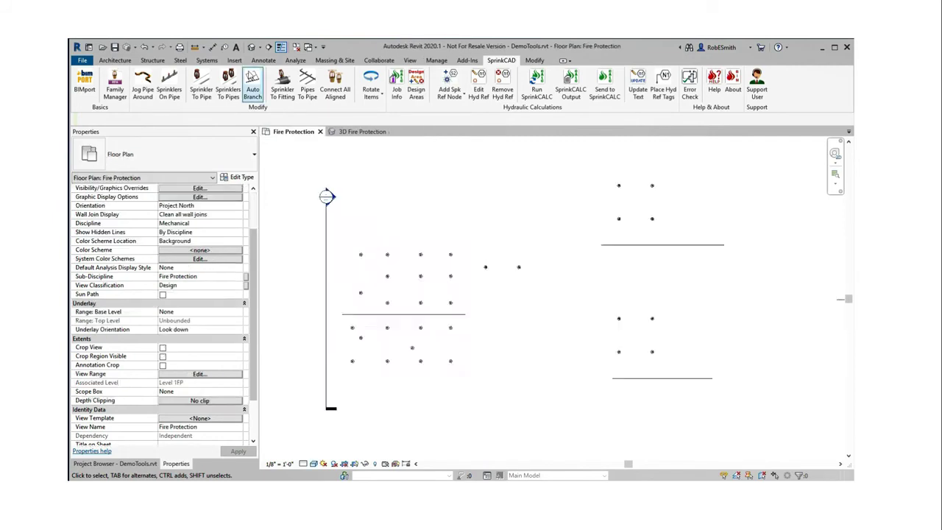
# In Auto Branch, set Segment A to Pipe_Schedule 40 Pipe - Threaded and Segment B to Pipe_Schedule 40 Pipe - Welded
pyautogui.click(383, 248)
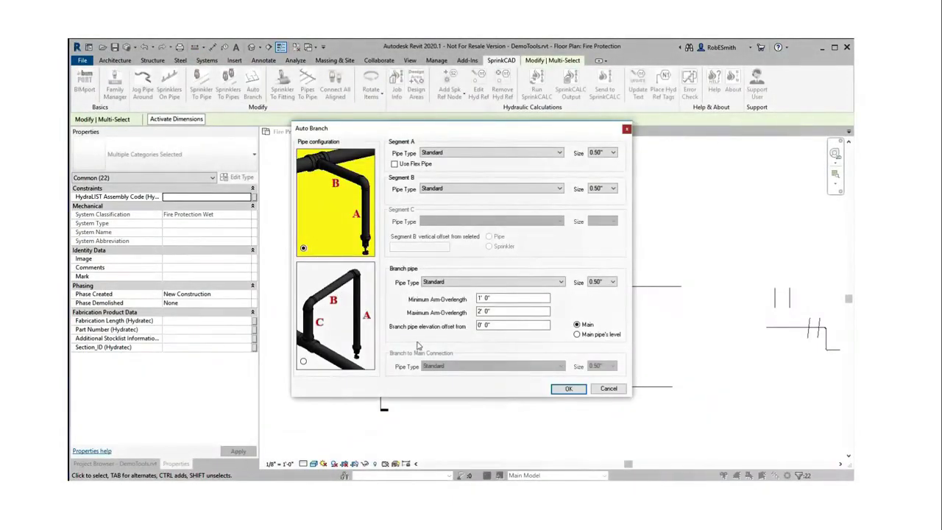
pyautogui.click(496, 152)
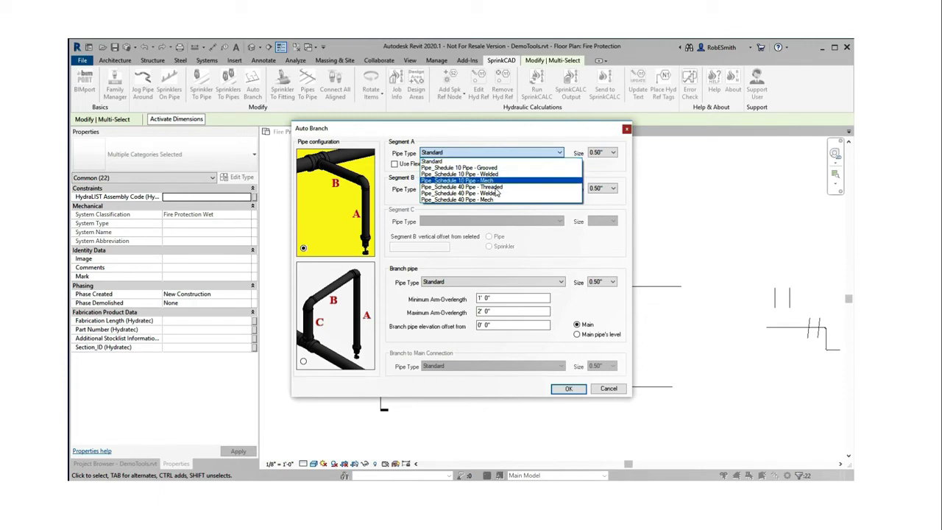
pyautogui.click(495, 189)
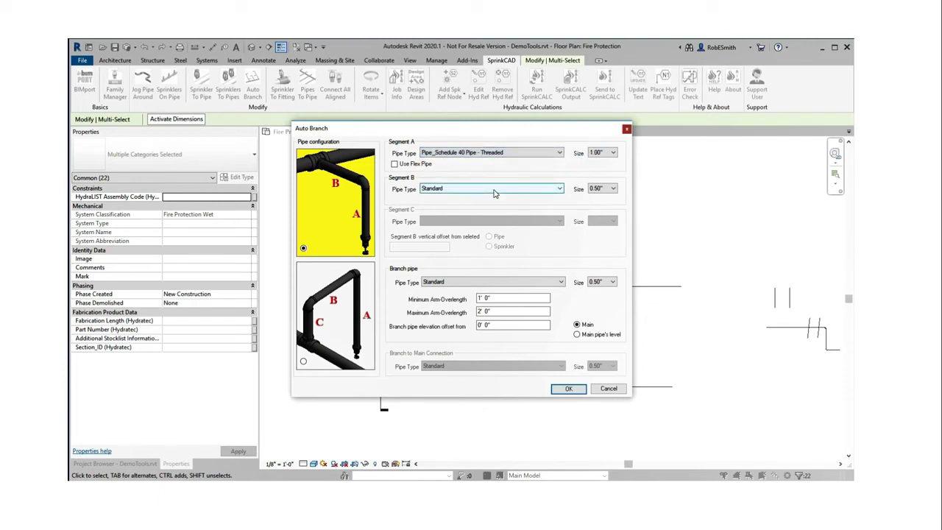
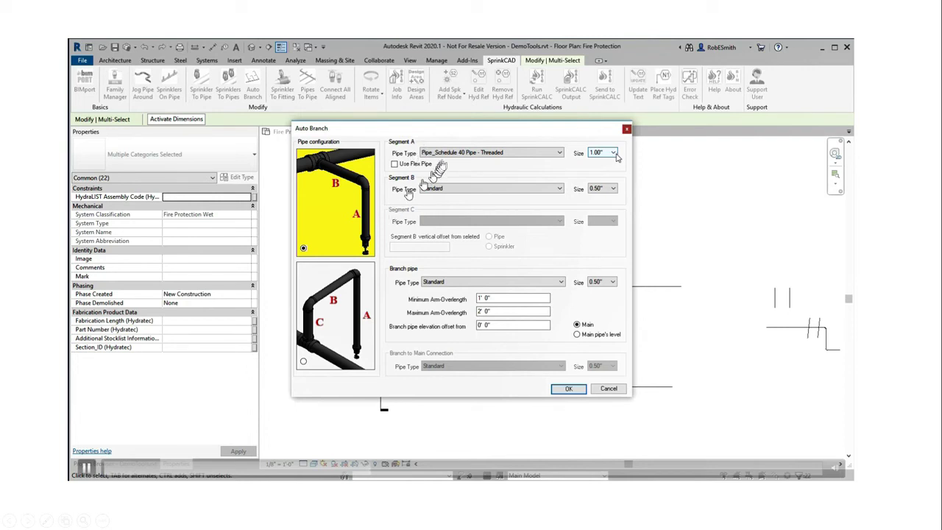
pyautogui.click(530, 190)
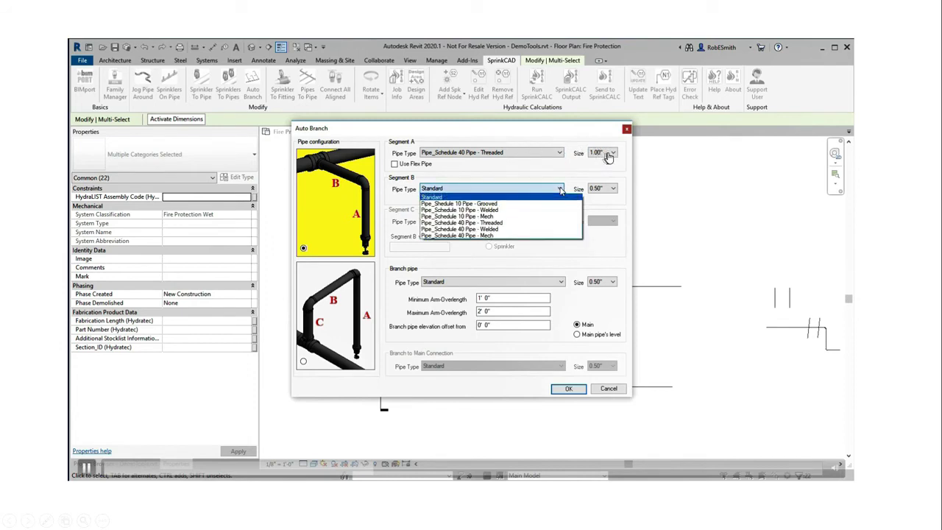
pyautogui.click(497, 229)
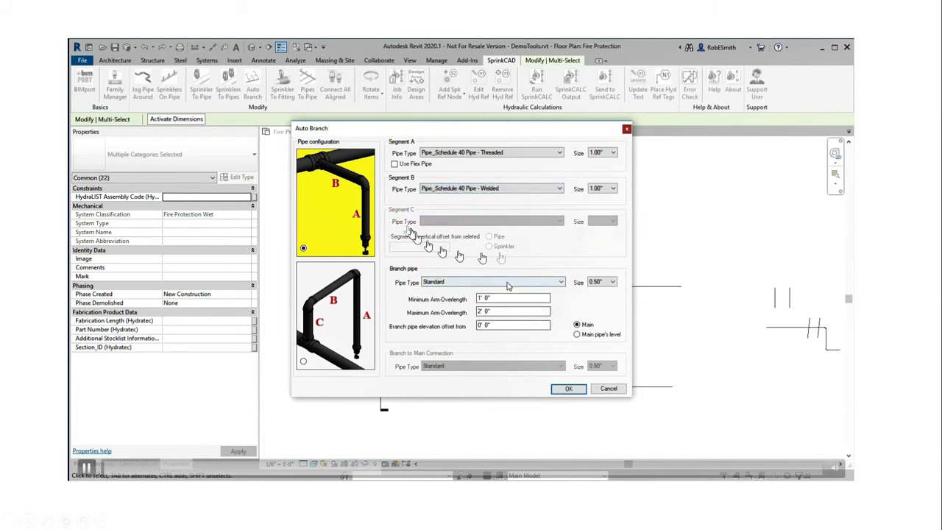
# Set the branch pipe type to Pipe_Schedule 10 Pipe - Mech with a size of 2.00"
pyautogui.click(547, 284)
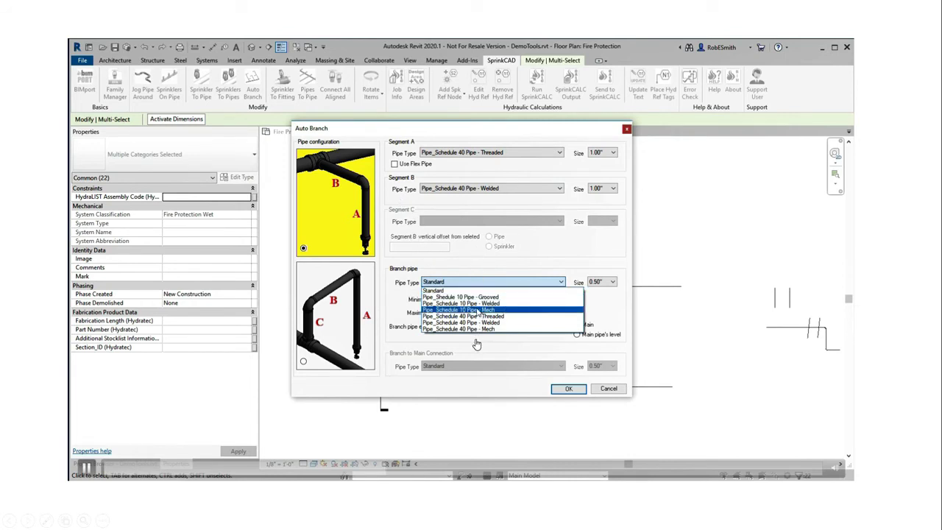
pyautogui.click(476, 310)
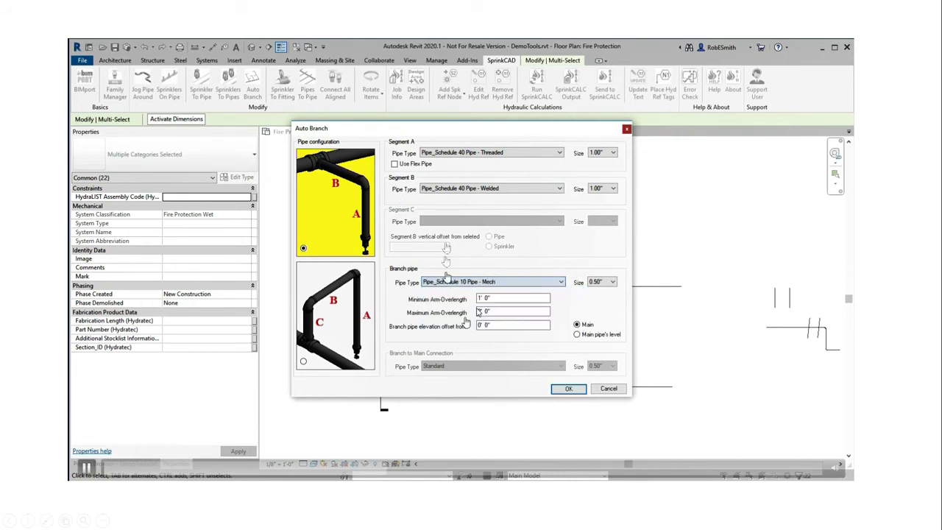
pyautogui.click(601, 283)
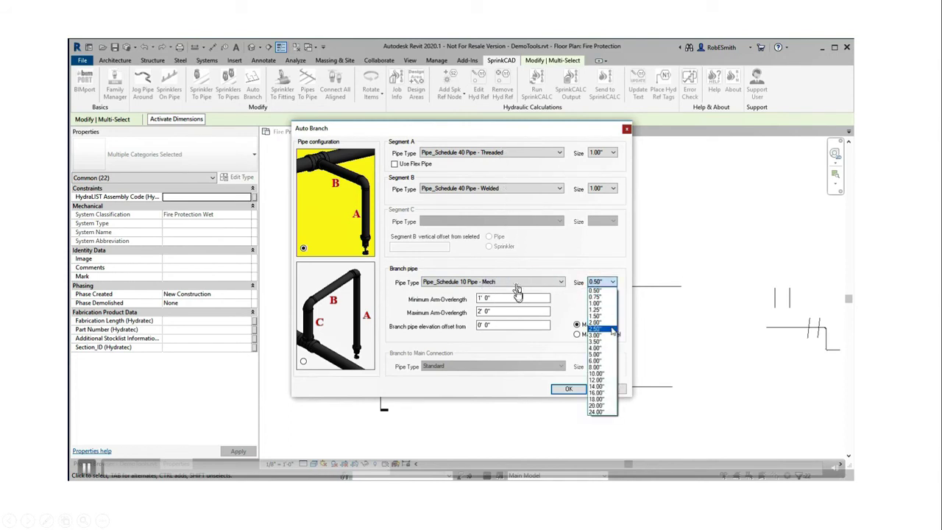
pyautogui.click(599, 322)
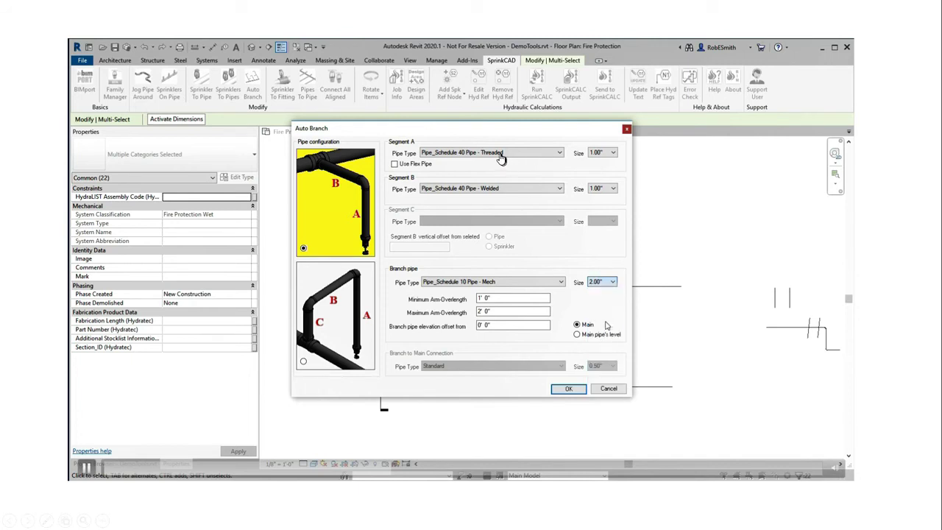
# Accept the Auto Branch settings and branch the 21 sprinklers around the lower main onto it, accepting the previewed layout and ending the command
pyautogui.click(568, 388)
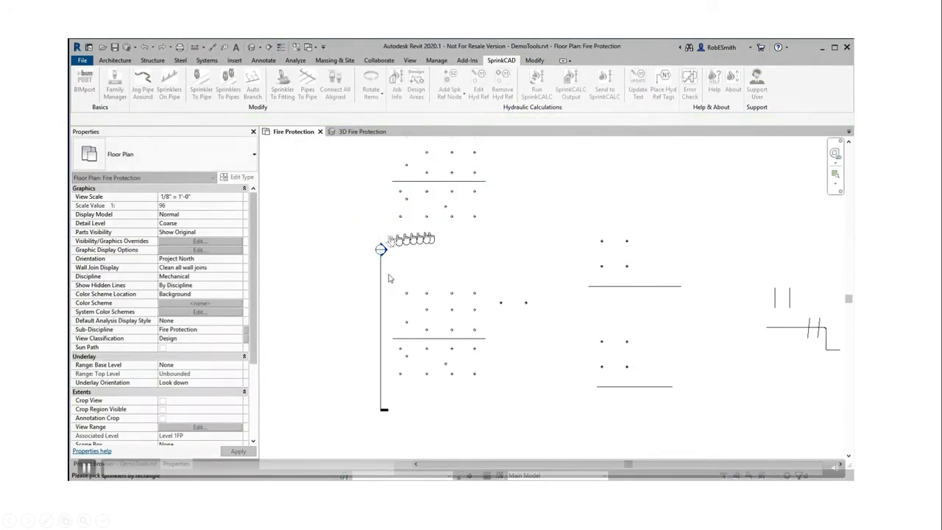
pyautogui.moveTo(388, 274); pyautogui.dragTo(480, 404)
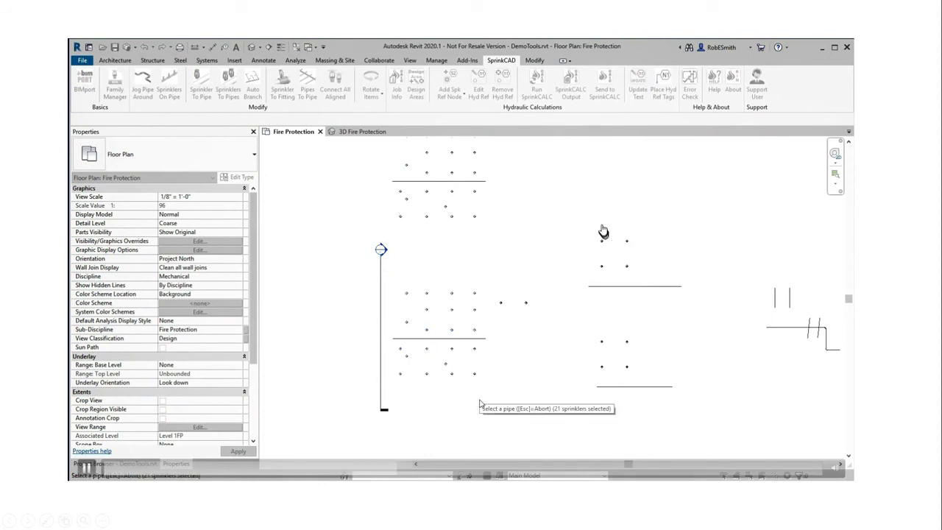
pyautogui.click(435, 338)
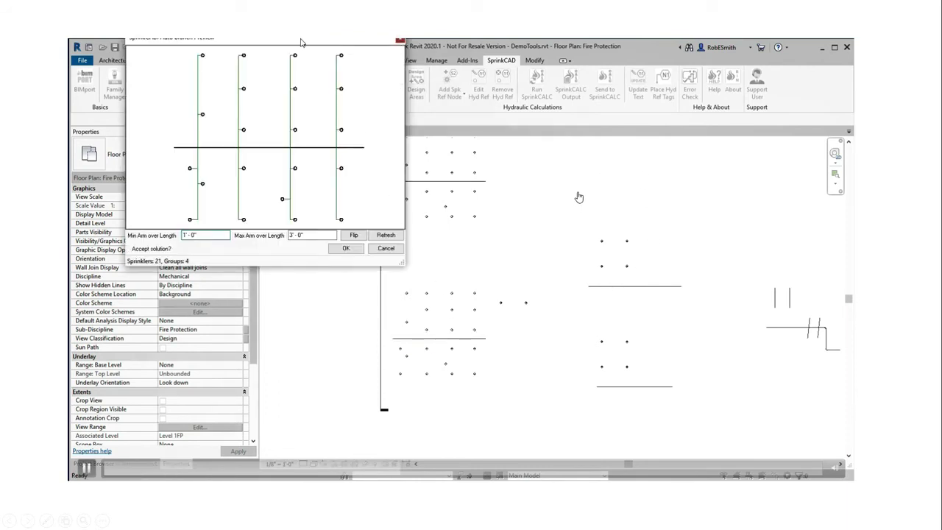
pyautogui.moveTo(301, 42); pyautogui.dragTo(319, 68)
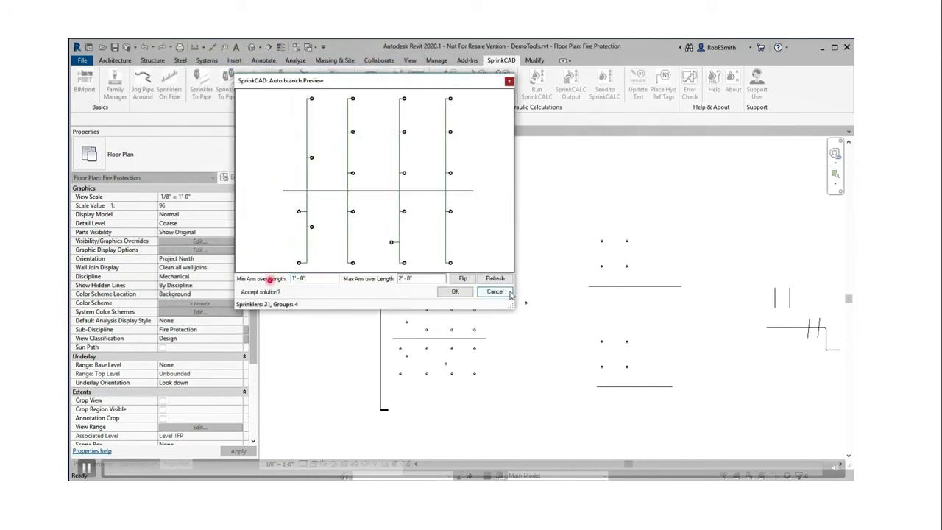
pyautogui.click(452, 292)
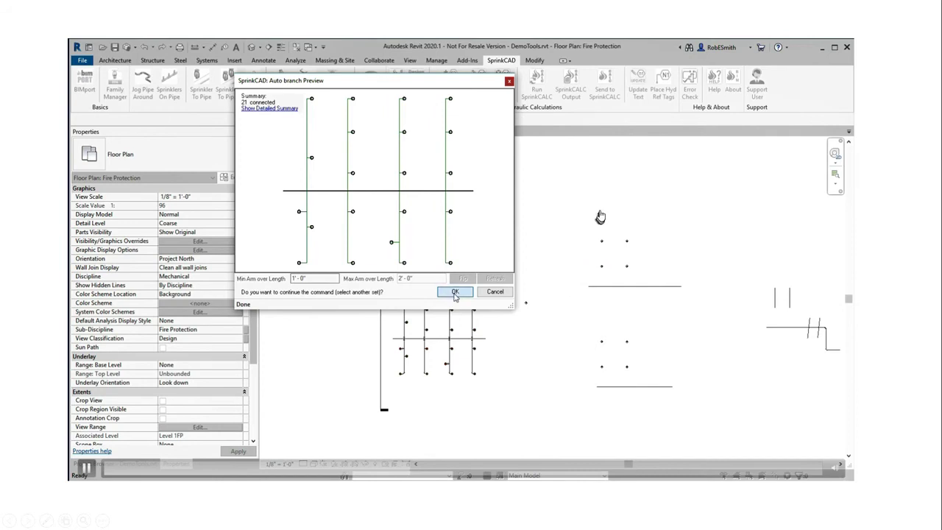
pyautogui.click(457, 292)
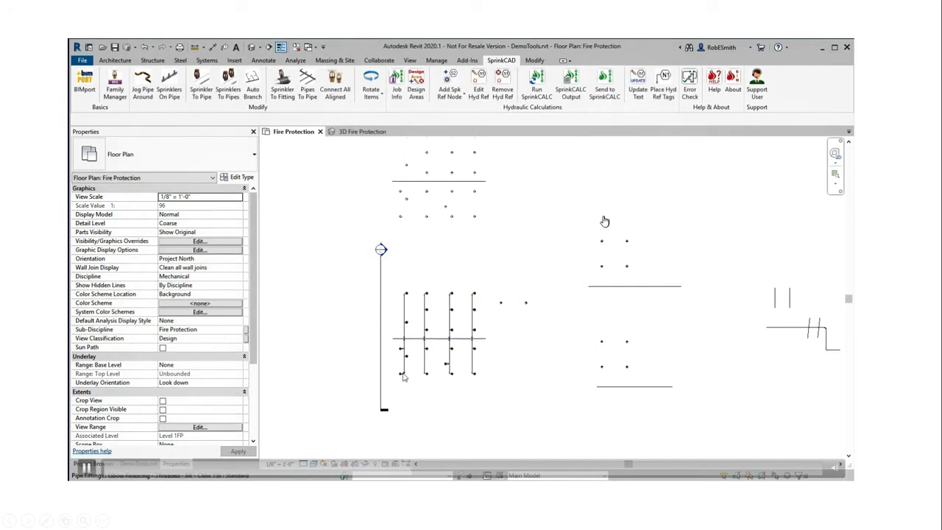
# Examine the new branch lines and arm-overs on the lower main in the floor plan and the 3D view
pyautogui.scroll(4, 440, 351)
pyautogui.scroll(1, 416, 361)
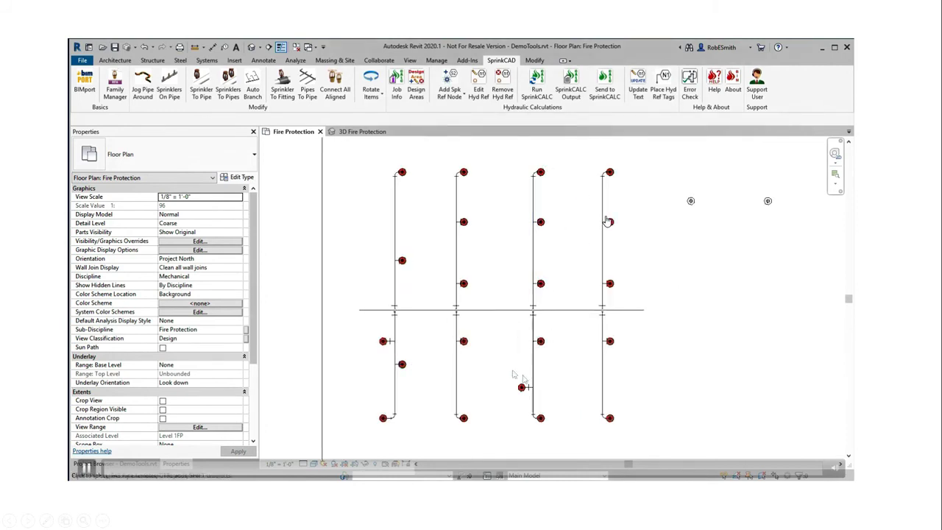
pyautogui.click(360, 131)
pyautogui.keyDown('shift'); pyautogui.moveTo(607, 221); pyautogui.dragTo(553, 265, button='middle'); pyautogui.keyUp('shift')
pyautogui.scroll(6, 551, 261)
pyautogui.hotkey('ctrl', 'Tab')
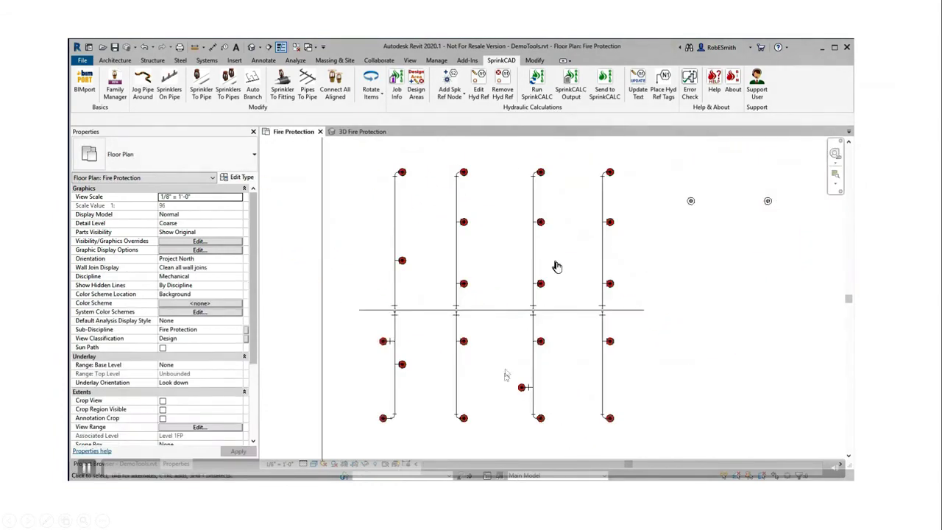
# Slope the upper main by setting its left end elevation to 9' and its right end elevation to 11'
pyautogui.scroll(-4, 557, 266)
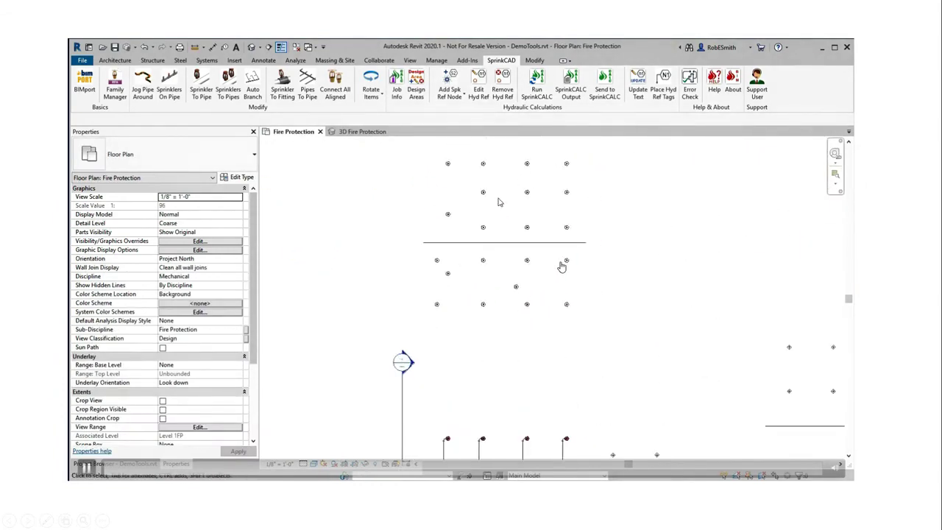
pyautogui.scroll(2, 498, 201)
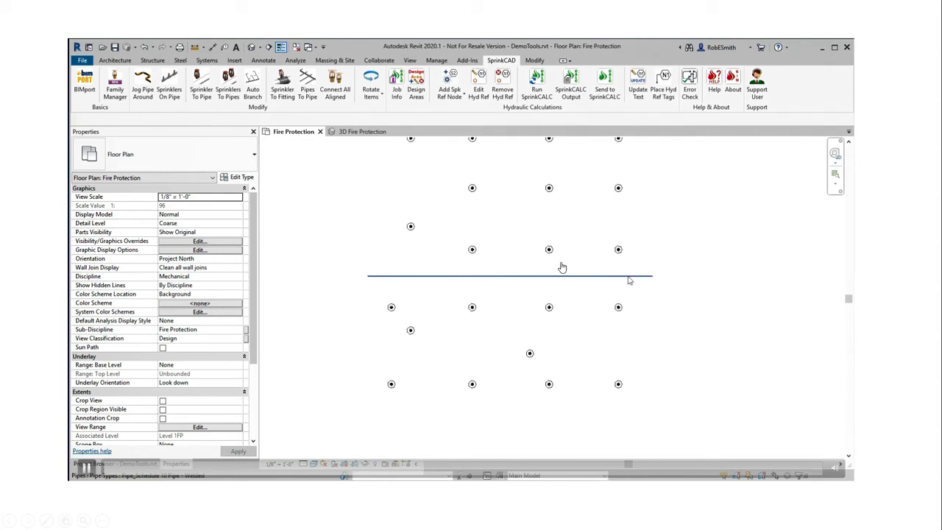
pyautogui.click(561, 270)
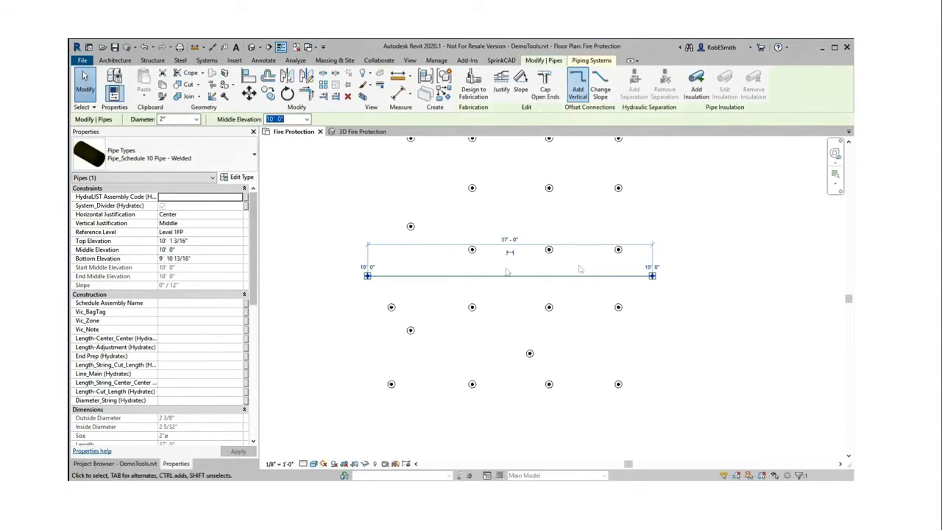
pyautogui.click(372, 268)
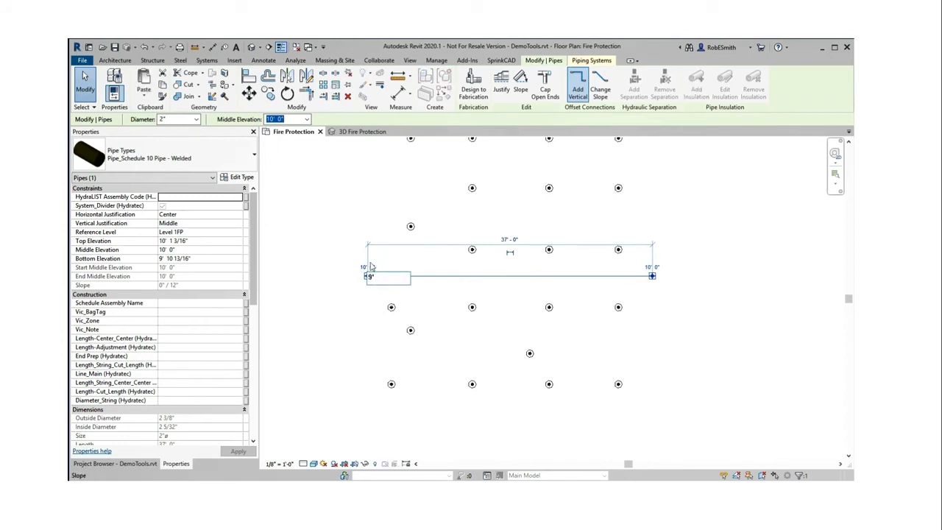
pyautogui.press('Return')
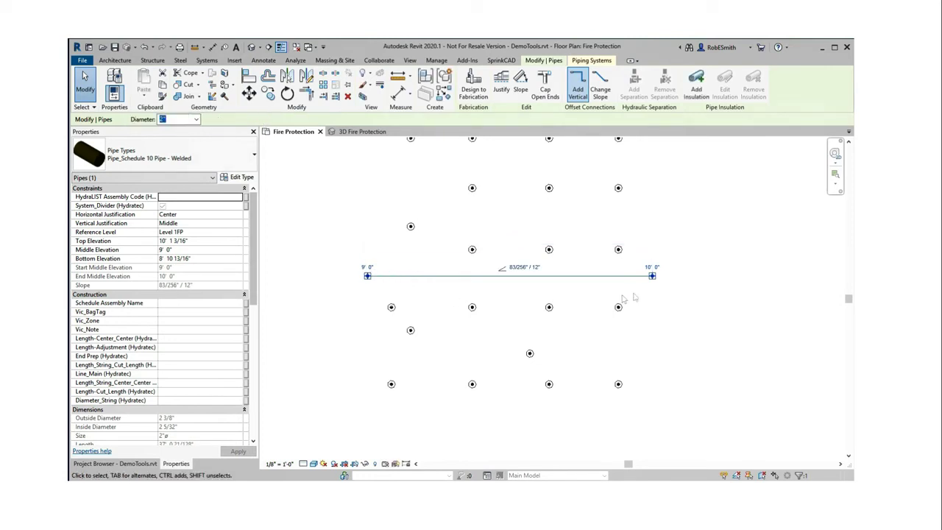
pyautogui.click(654, 267)
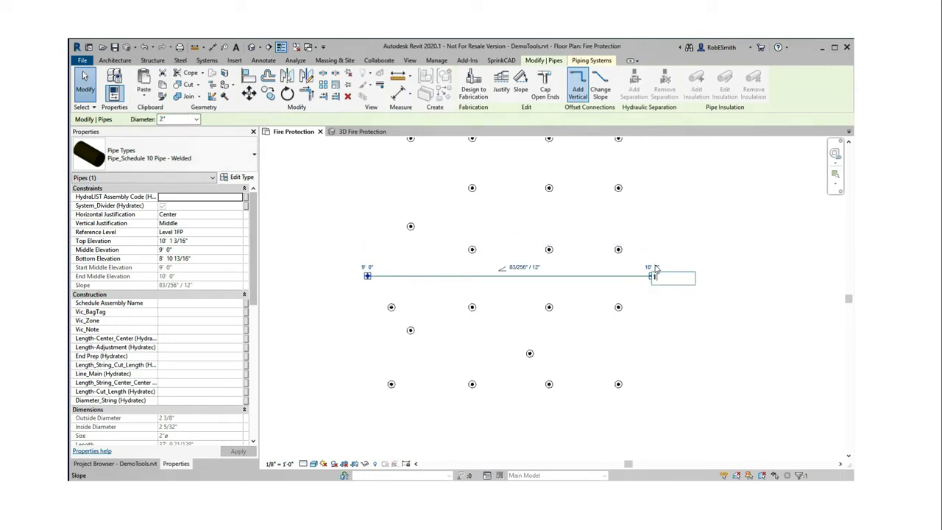
pyautogui.press('Return')
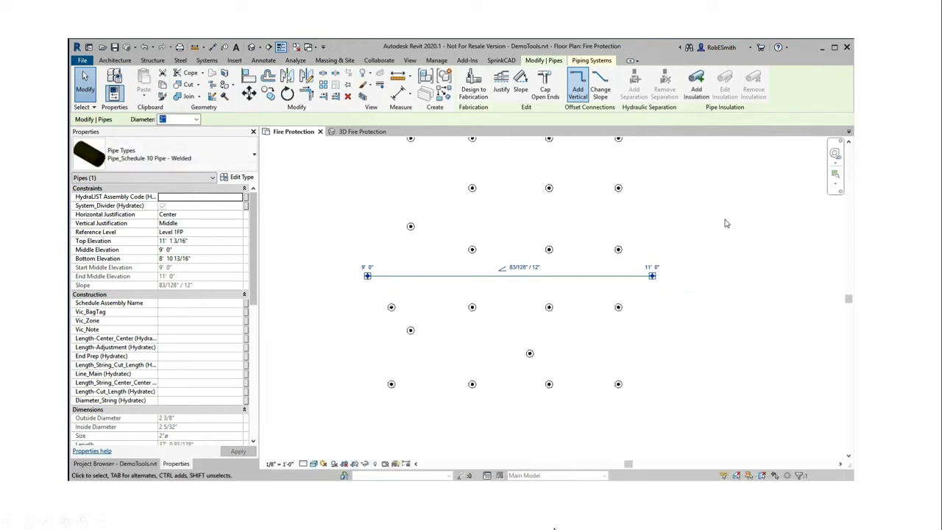
# Start Auto Branch with the A-B-C pipe configuration and set Segment B to Pipe_Schedule 40 Pipe - Threaded
pyautogui.scroll(-3, 702, 263)
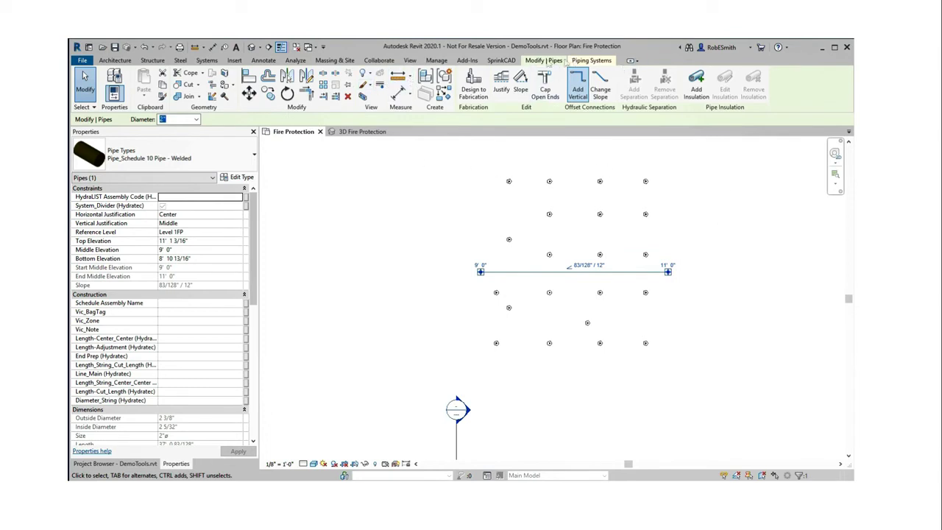
pyautogui.click(502, 60)
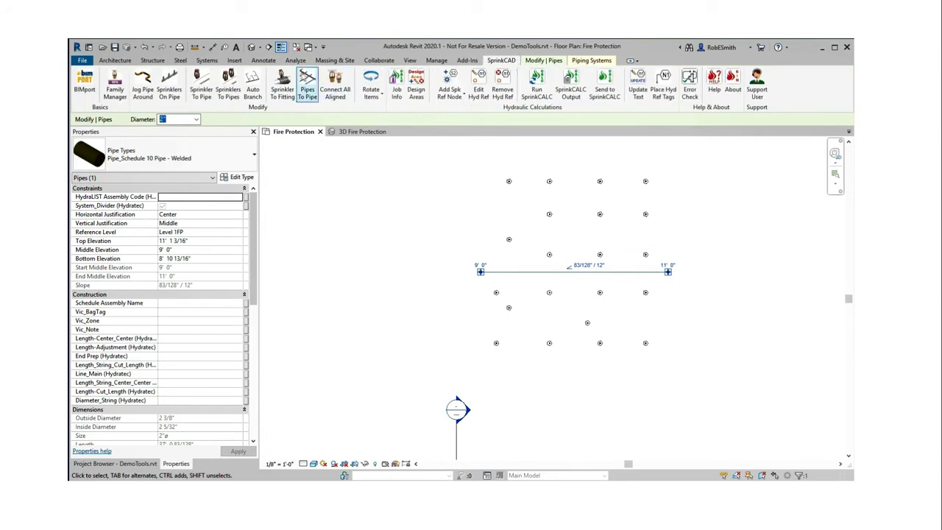
pyautogui.click(249, 83)
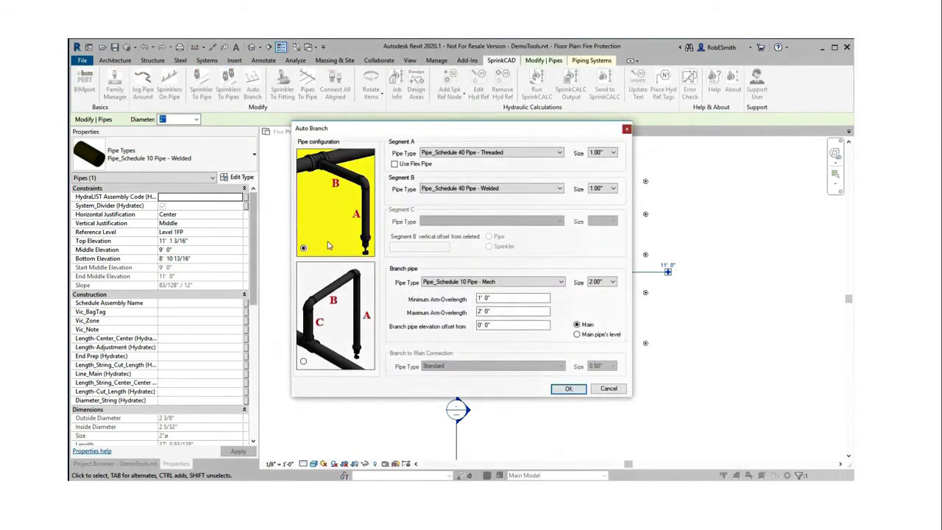
pyautogui.click(303, 361)
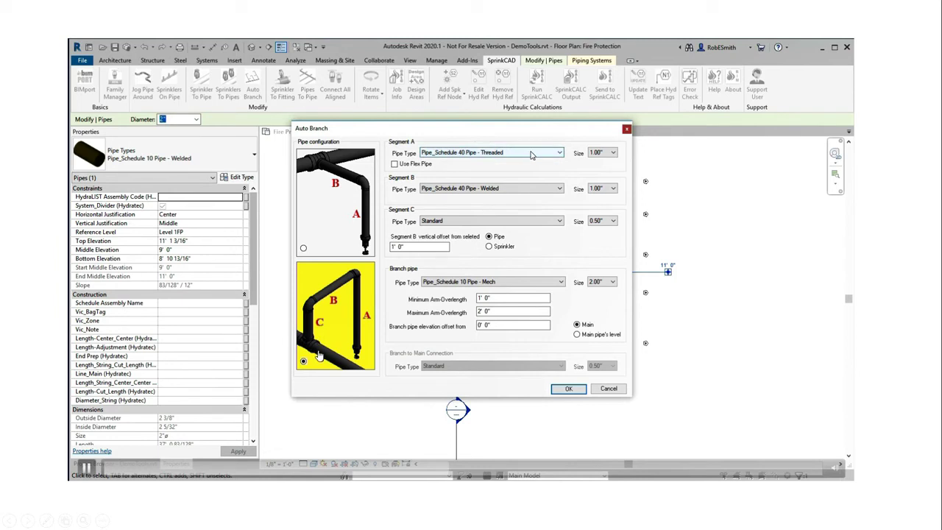
pyautogui.click(540, 190)
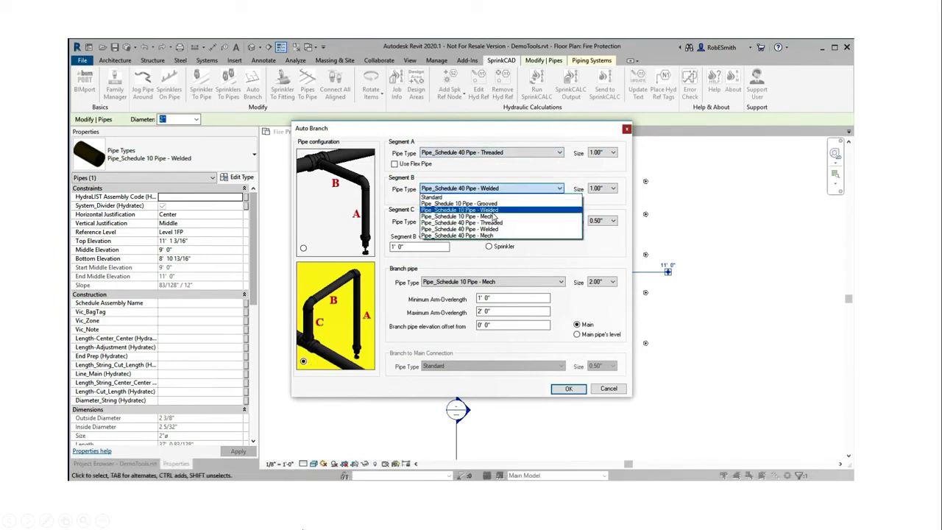
pyautogui.click(491, 223)
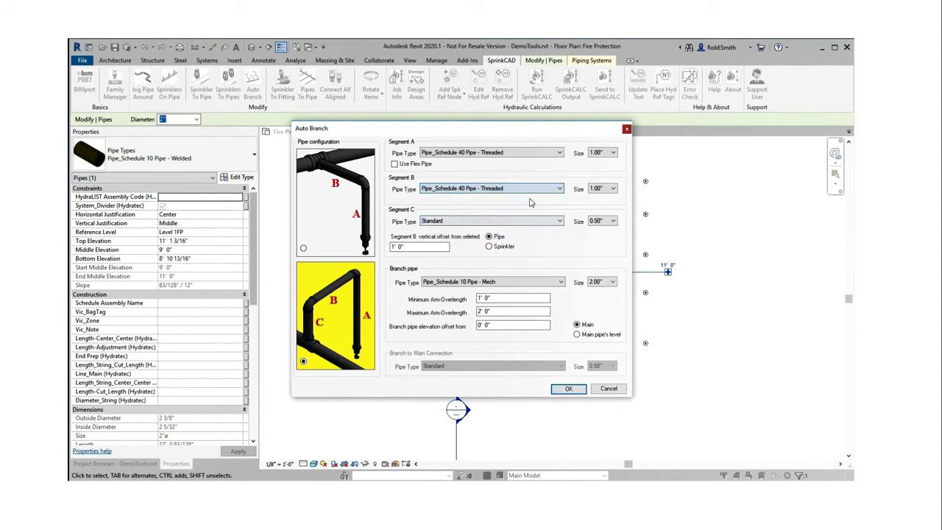
# Set Segment C to Pipe_Schedule 40 Pipe - Threaded with a size of 1.25", keeping Segment B's vertical offset at 1' 0" from the pipe
pyautogui.click(453, 222)
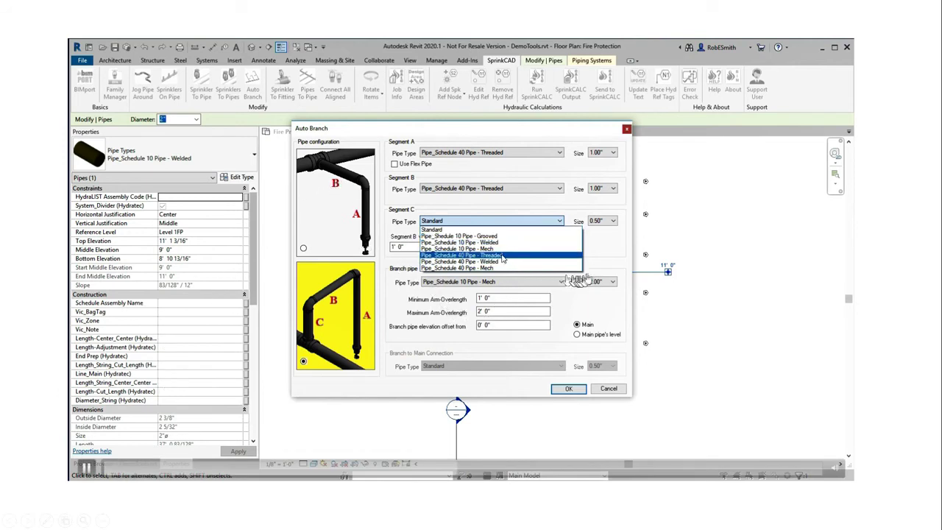
pyautogui.click(471, 254)
pyautogui.click(613, 221)
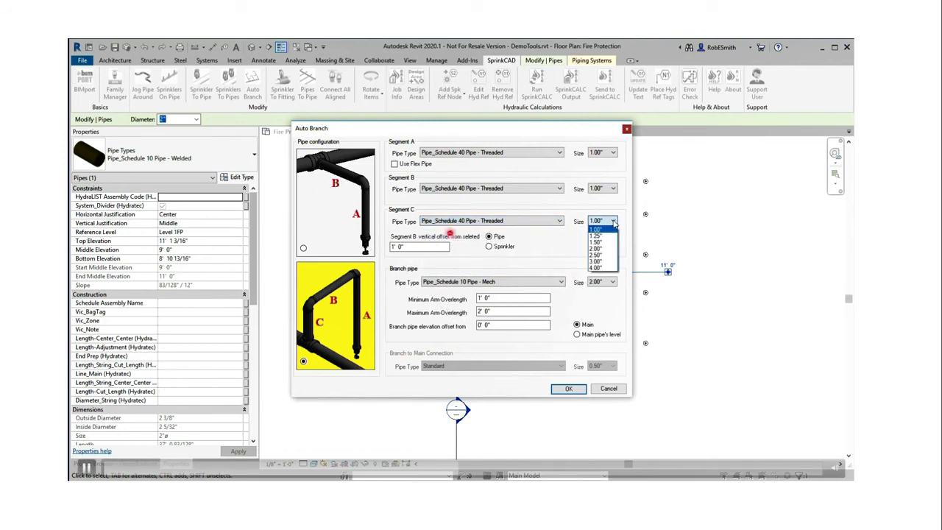
pyautogui.click(599, 236)
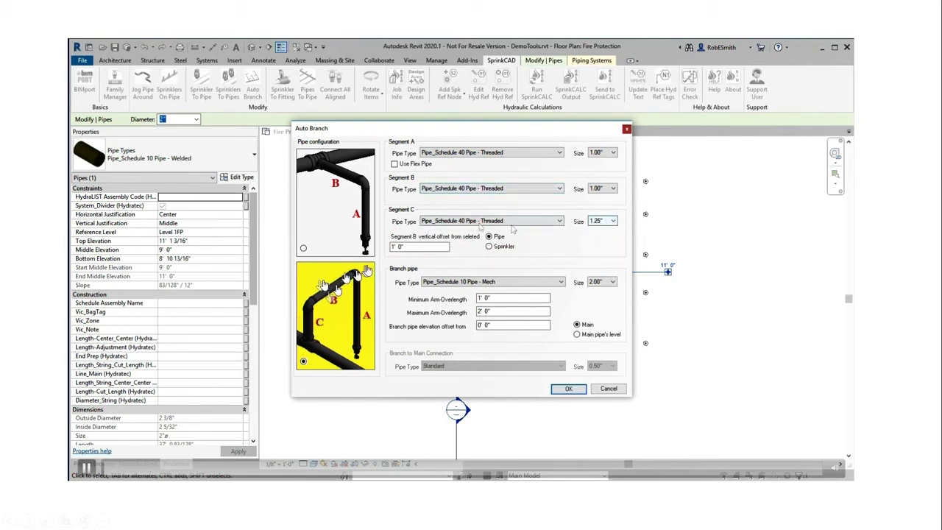
pyautogui.click(415, 250)
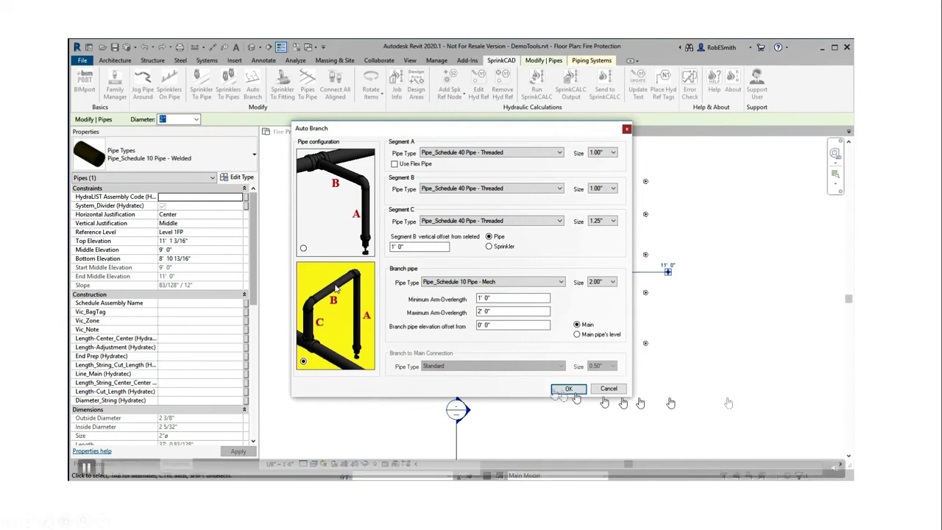
pyautogui.click(427, 248)
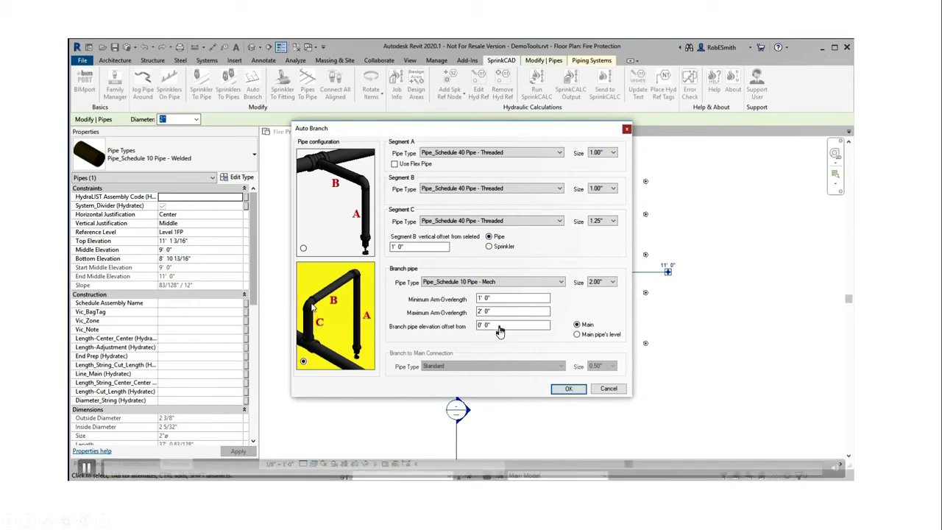
pyautogui.click(416, 247)
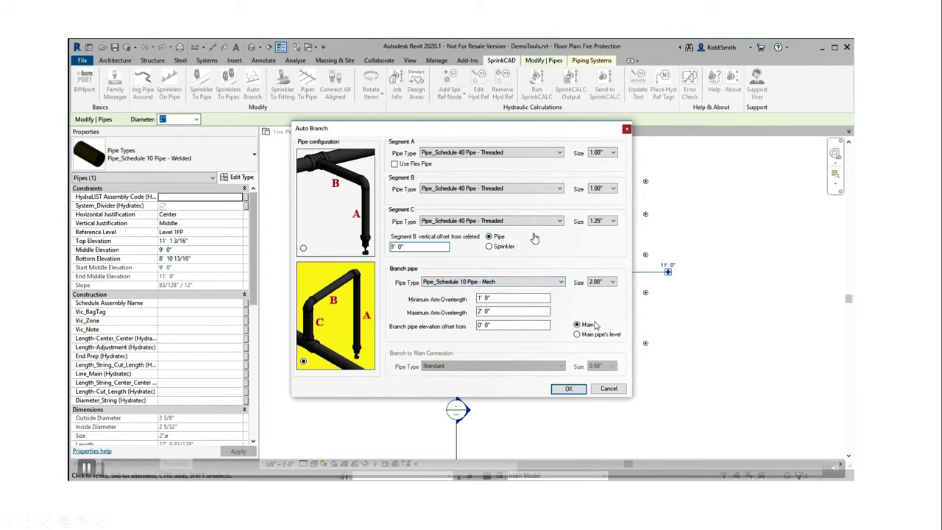
# Set the branch pipe type to Pipe_Schedule 40 Pipe - Threaded with a size of 1.50"
pyautogui.click(561, 283)
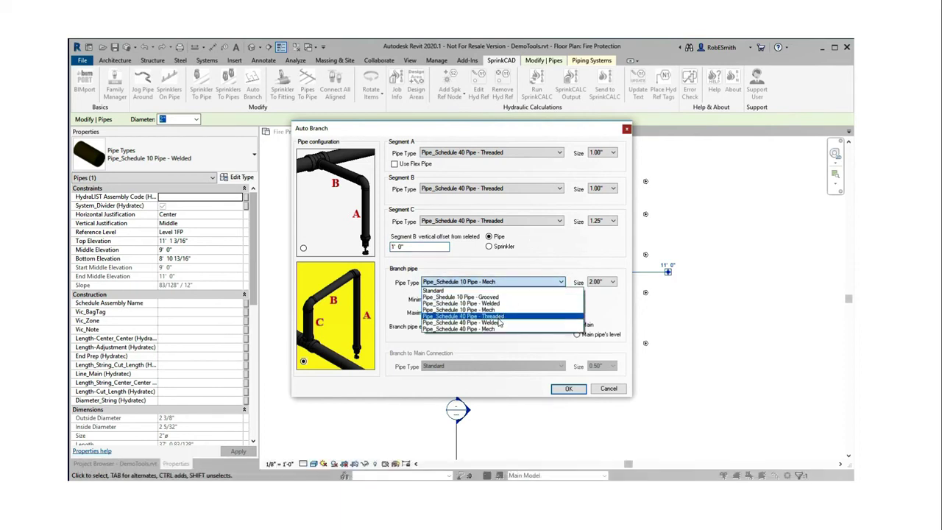
pyautogui.click(498, 317)
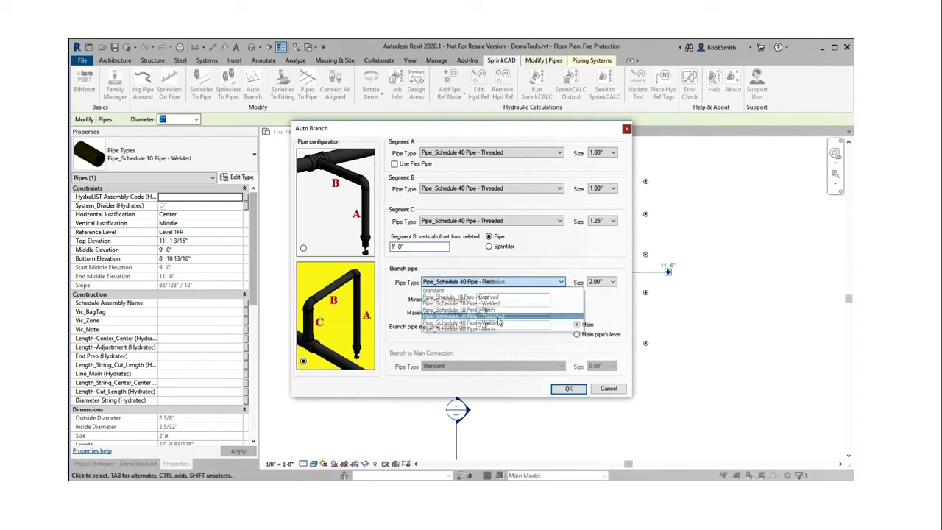
pyautogui.click(612, 283)
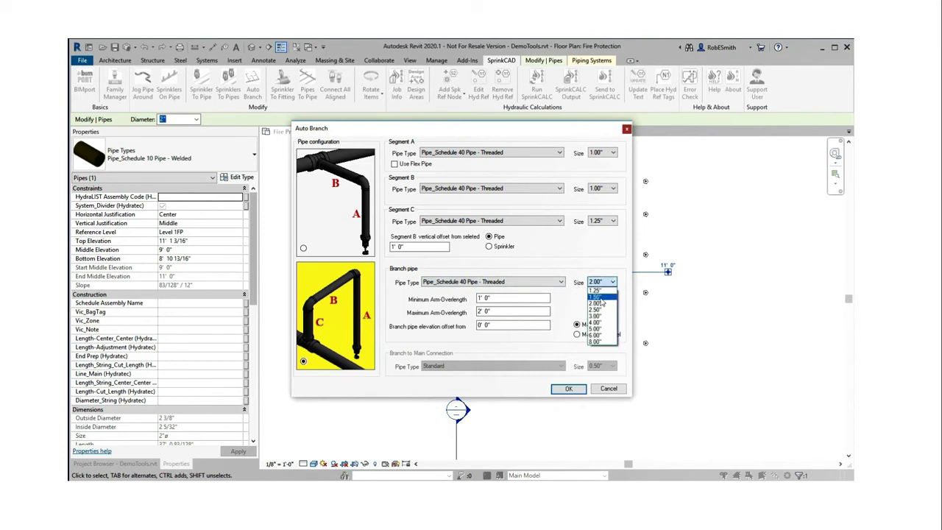
pyautogui.click(598, 297)
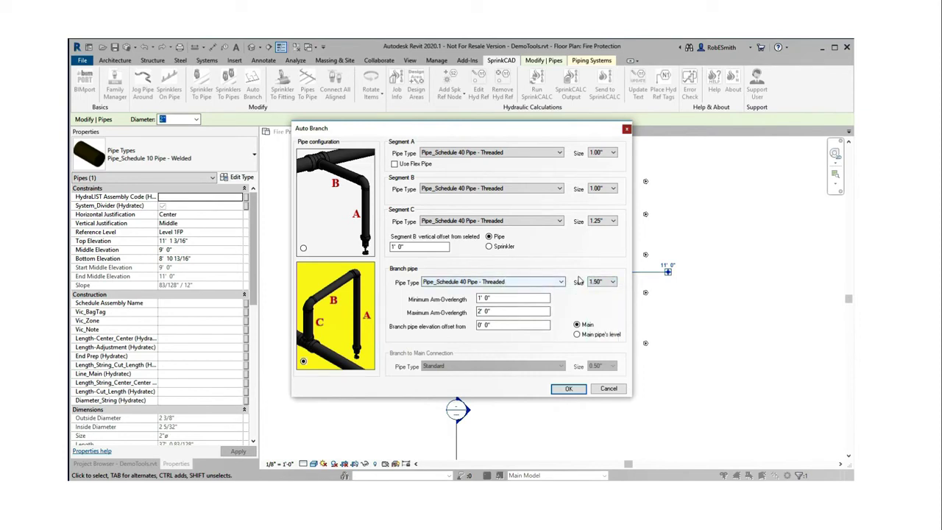
pyautogui.click(490, 311)
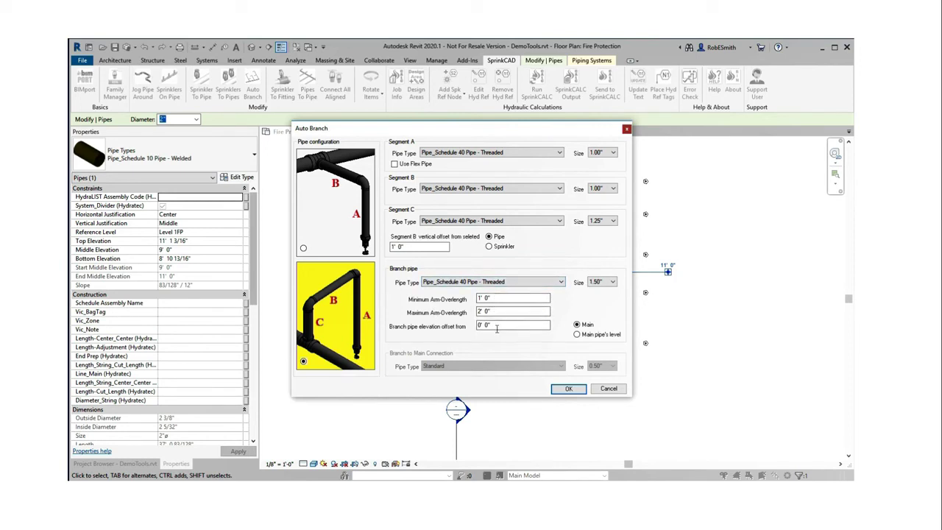
# Set the branch pipe elevation offset from the main to 1' and the branch-to-main connection to Pipe_Schedule 40 Pipe - Threaded
pyautogui.moveTo(491, 325); pyautogui.dragTo(473, 325)
pyautogui.write('11')
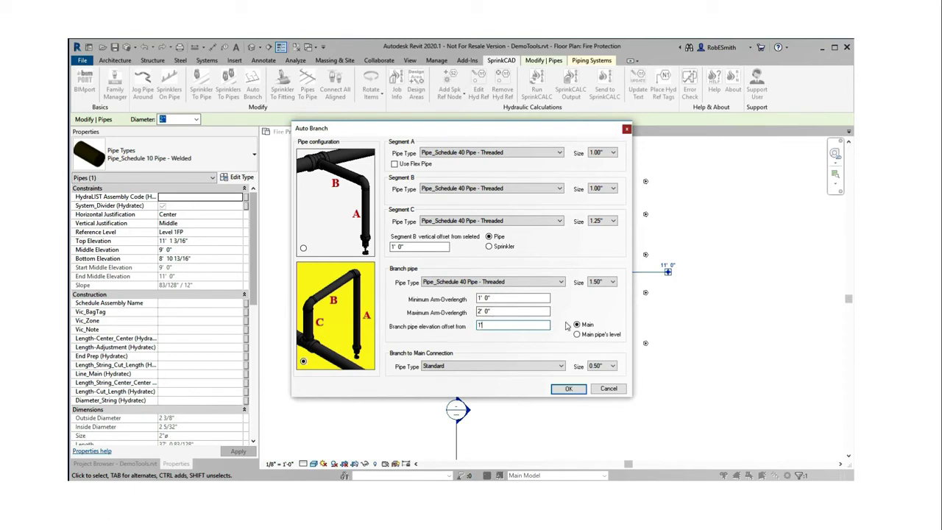
pyautogui.click(491, 366)
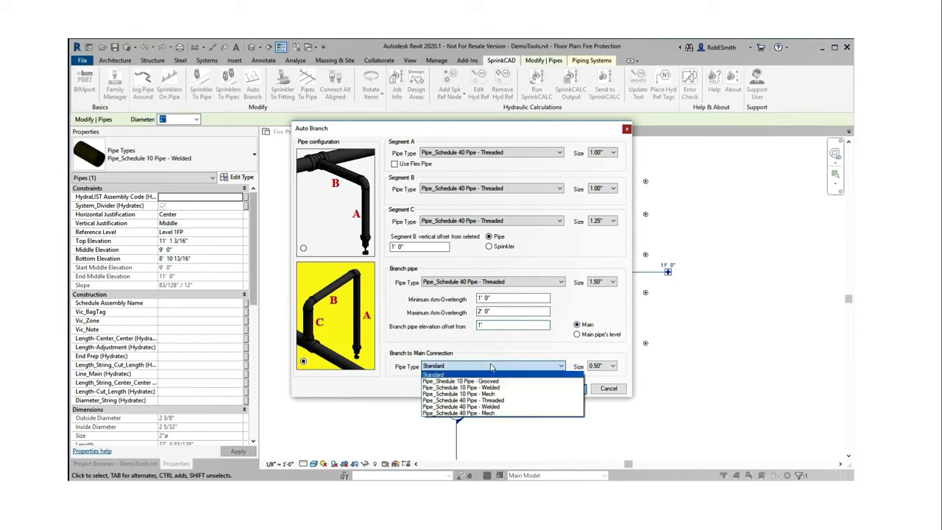
pyautogui.click(471, 401)
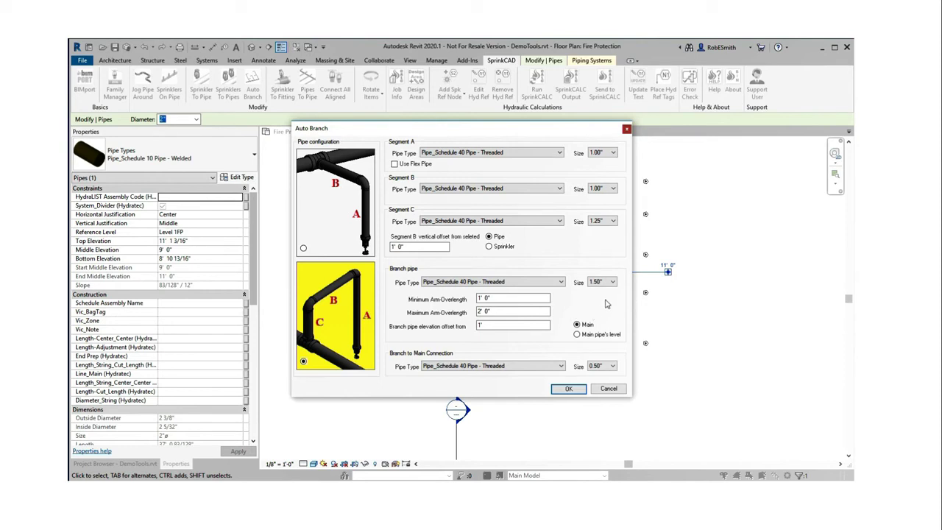
# Set the branch-to-main connection size to 2.00" and accept the Auto Branch settings
pyautogui.click(610, 366)
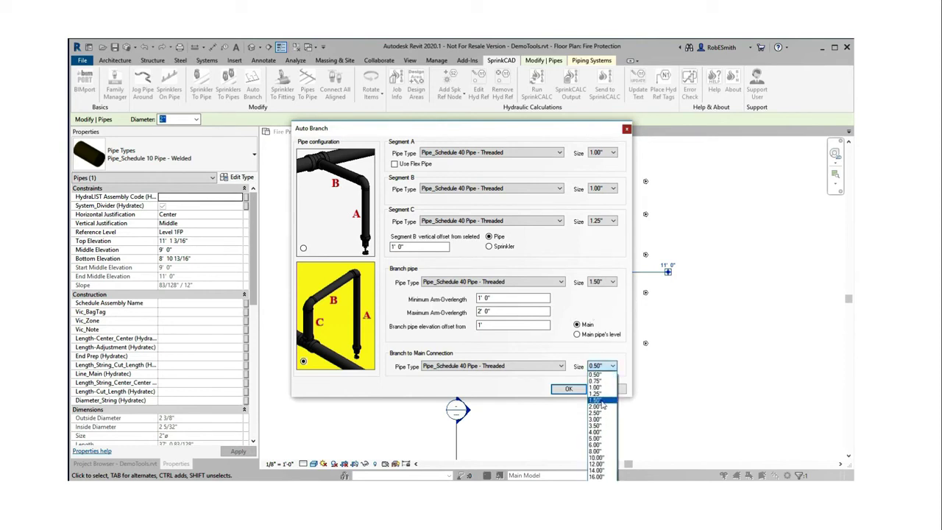
pyautogui.click(601, 401)
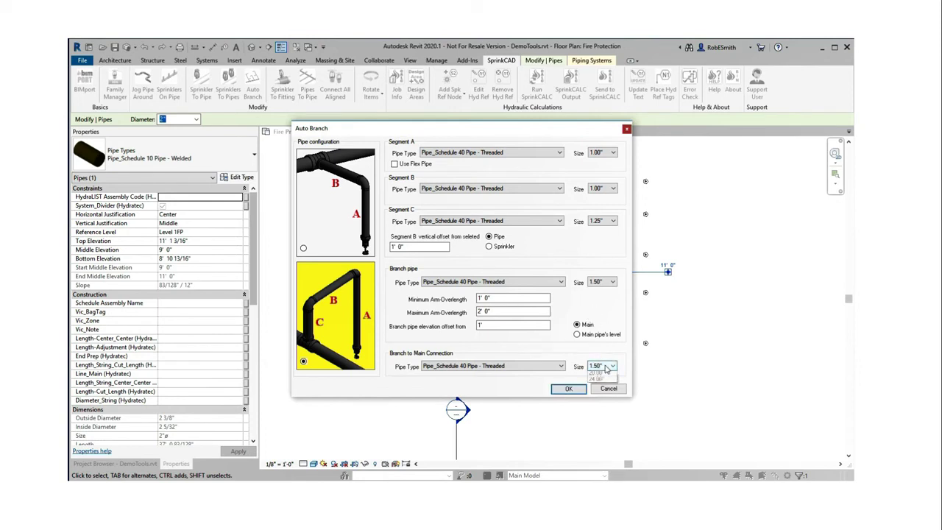
pyautogui.click(603, 366)
pyautogui.click(597, 406)
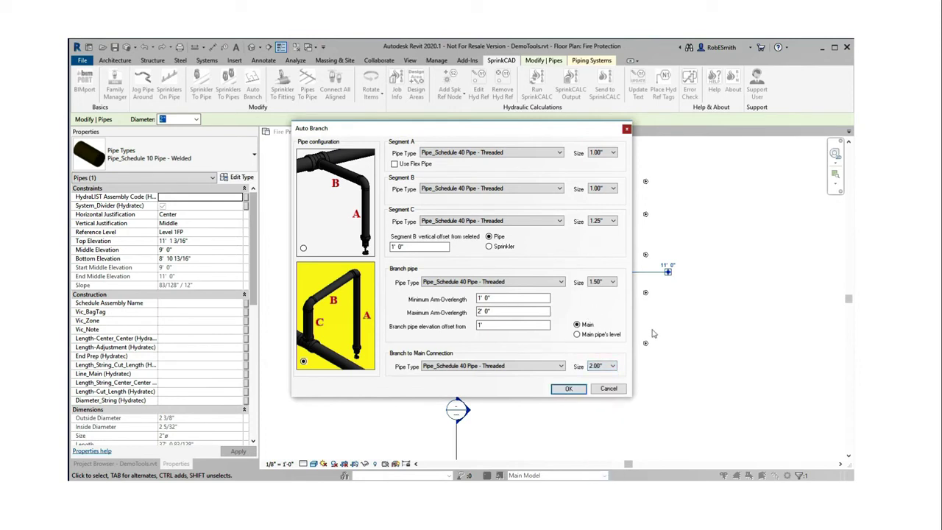
pyautogui.click(569, 391)
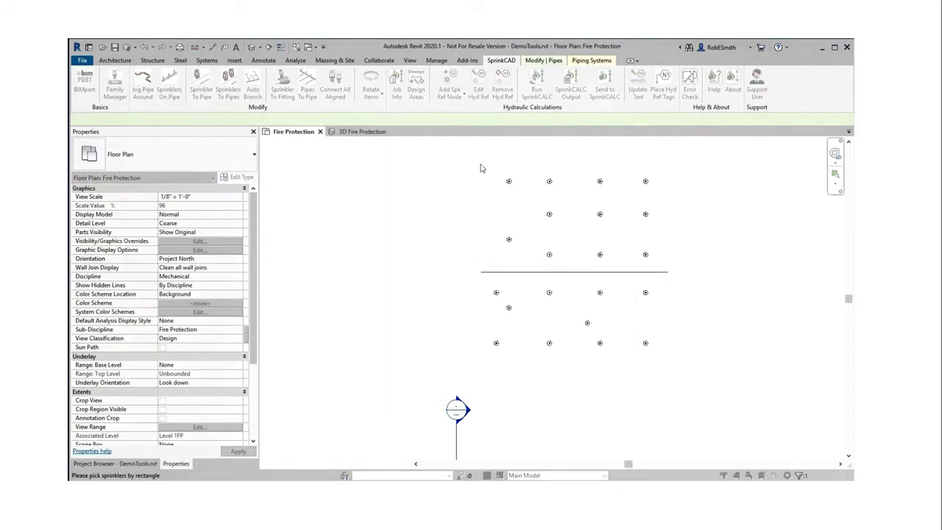
# Auto-branch all the sprinklers around the sloped main, flipping the branch lines in the preview before accepting, and end the command
pyautogui.moveTo(486, 163); pyautogui.dragTo(660, 375)
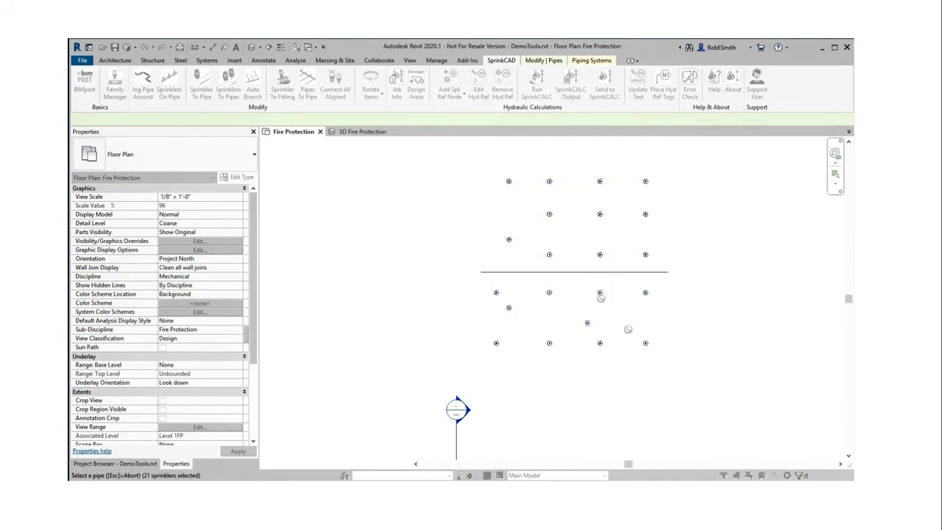
pyautogui.click(565, 273)
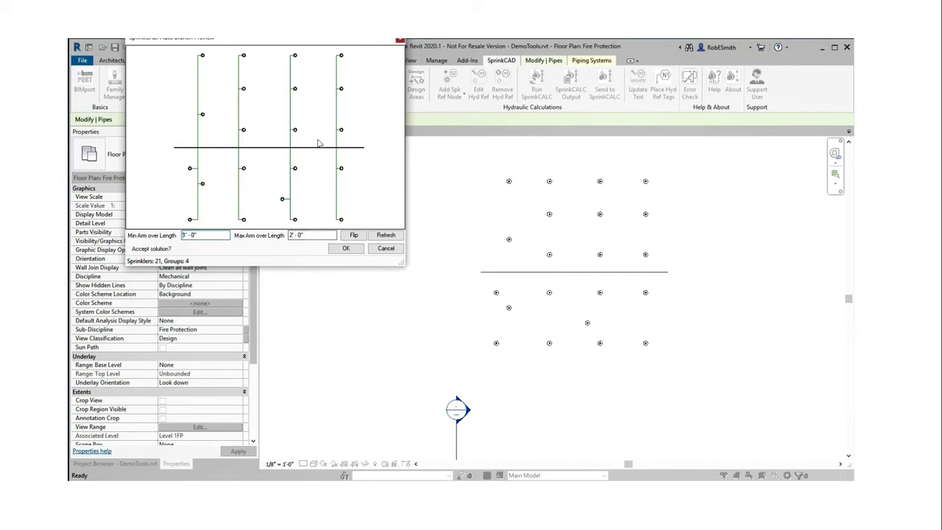
pyautogui.click(356, 239)
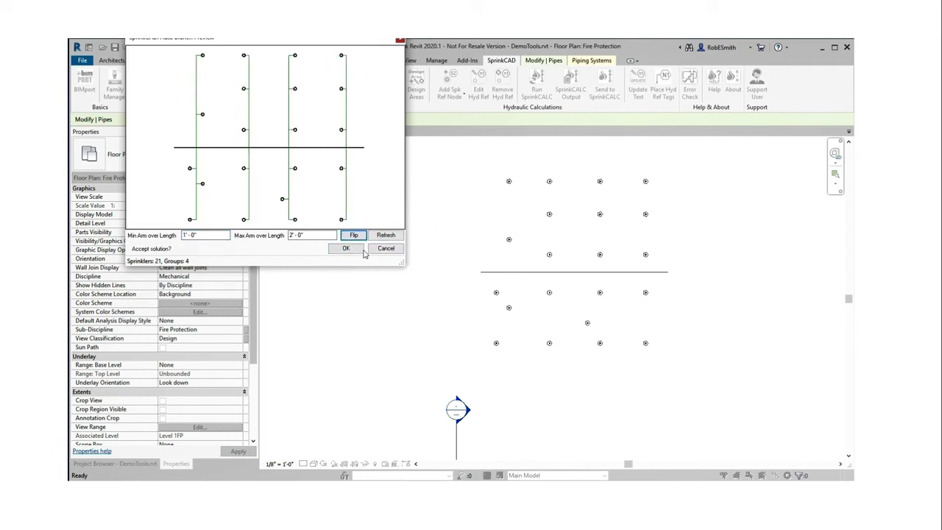
pyautogui.click(348, 250)
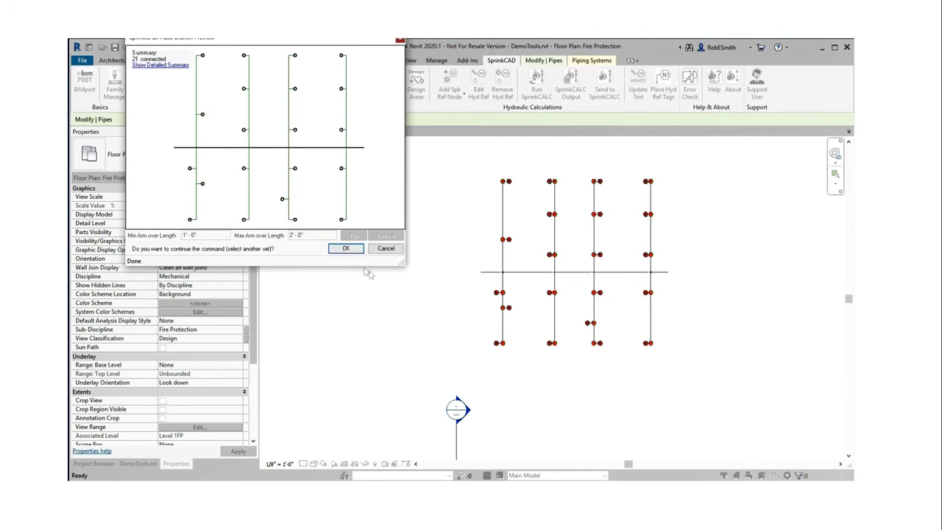
pyautogui.click(383, 249)
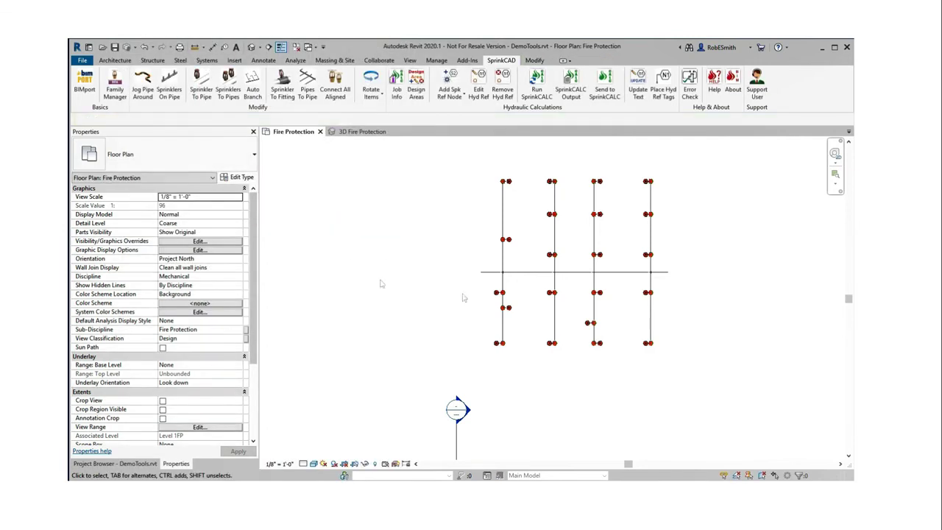
# Examine the newly branched sprinkler system in the 3D Fire Protection view
pyautogui.scroll(-1, 607, 367)
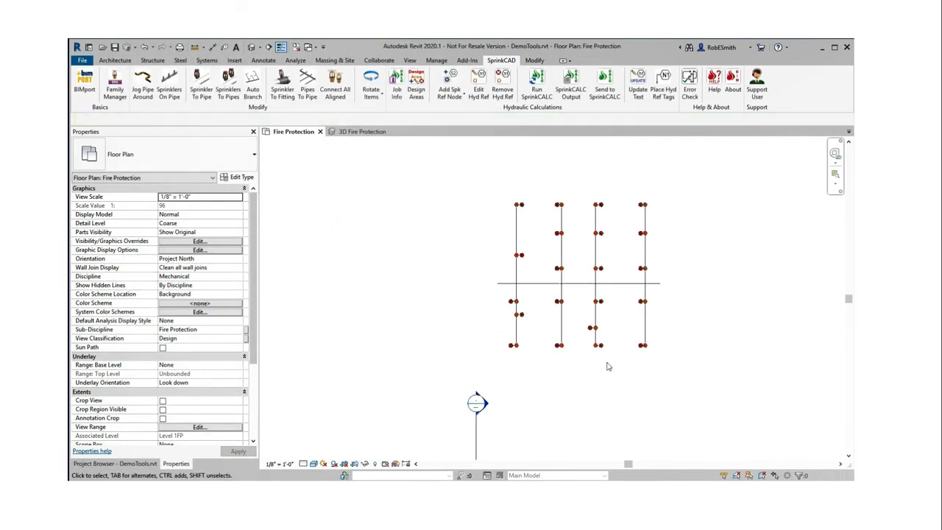
pyautogui.click(361, 132)
pyautogui.scroll(5, 443, 229)
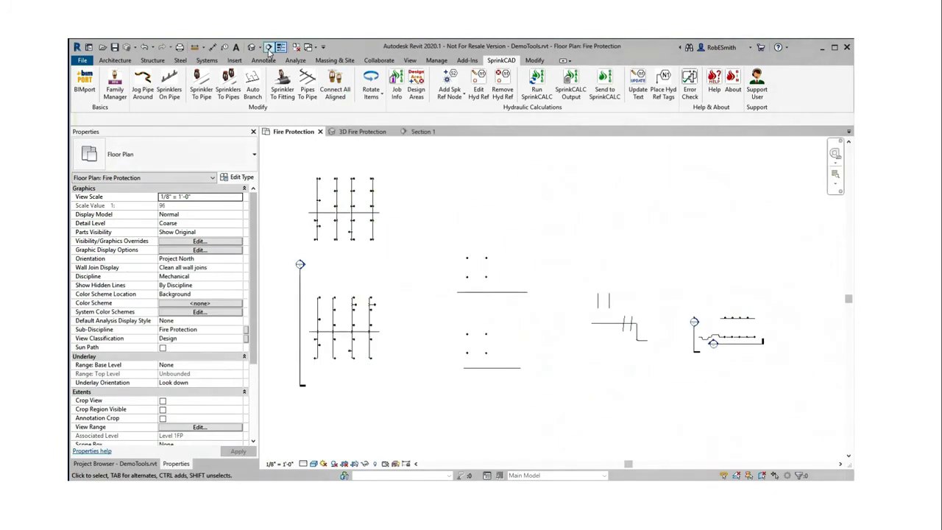
# Create a horizontal building section just below the upper sprinkler grid in the floor plan and open its section view
pyautogui.click(268, 47)
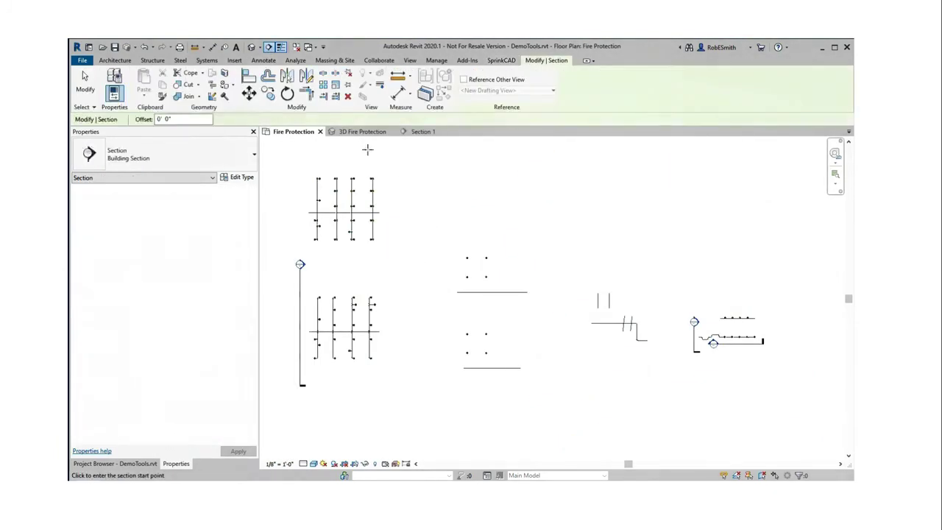
pyautogui.click(295, 249)
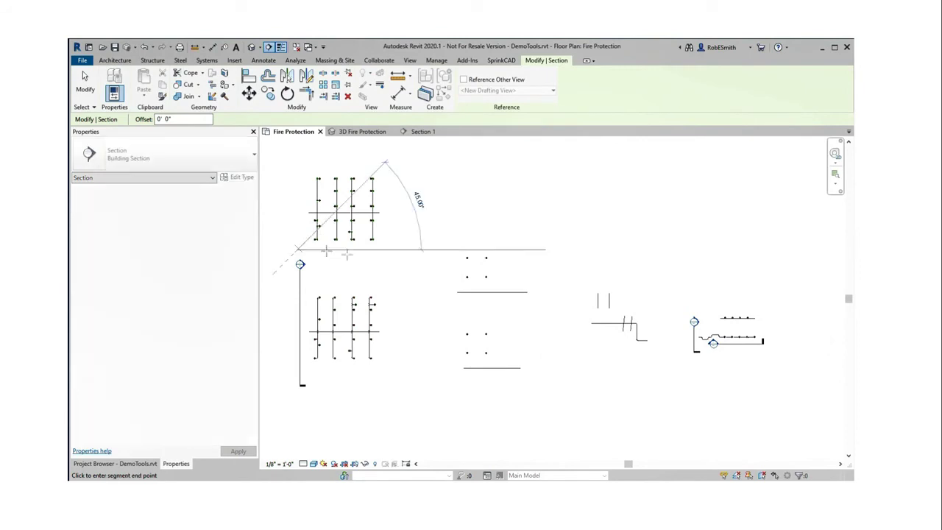
pyautogui.click(389, 250)
pyautogui.click(454, 185)
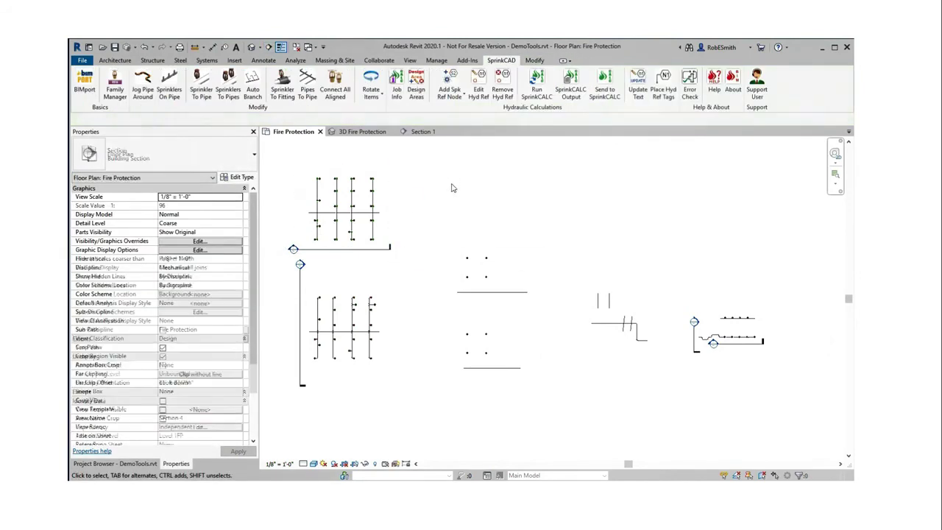
pyautogui.doubleClick(293, 250)
pyautogui.scroll(3, 412, 324)
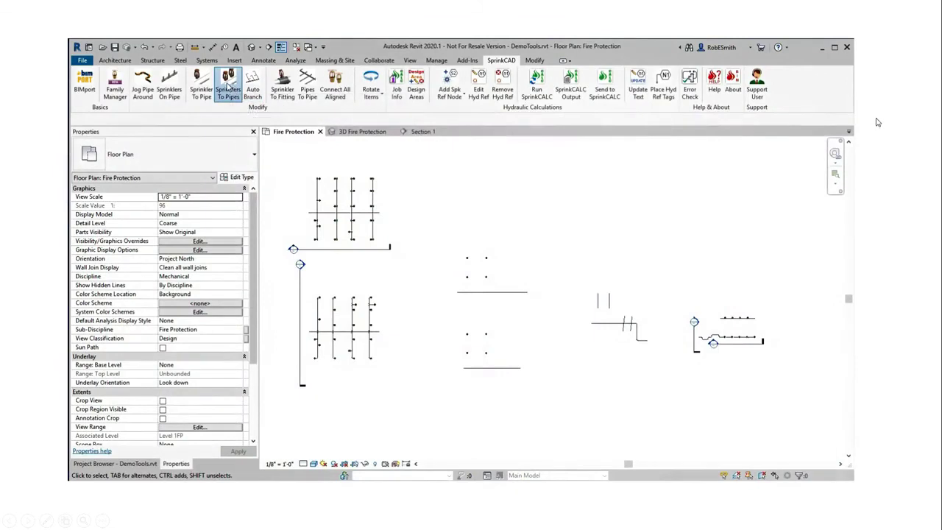
# Start Sprinklers To Pipes with the A-B configuration and enable flex pipe for Segment A, using Flex - Round
pyautogui.click(229, 87)
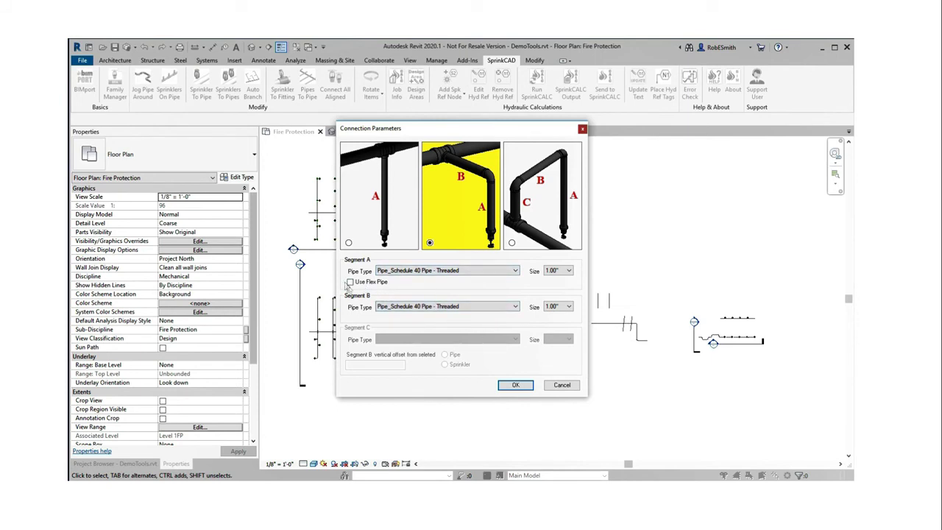
pyautogui.click(350, 282)
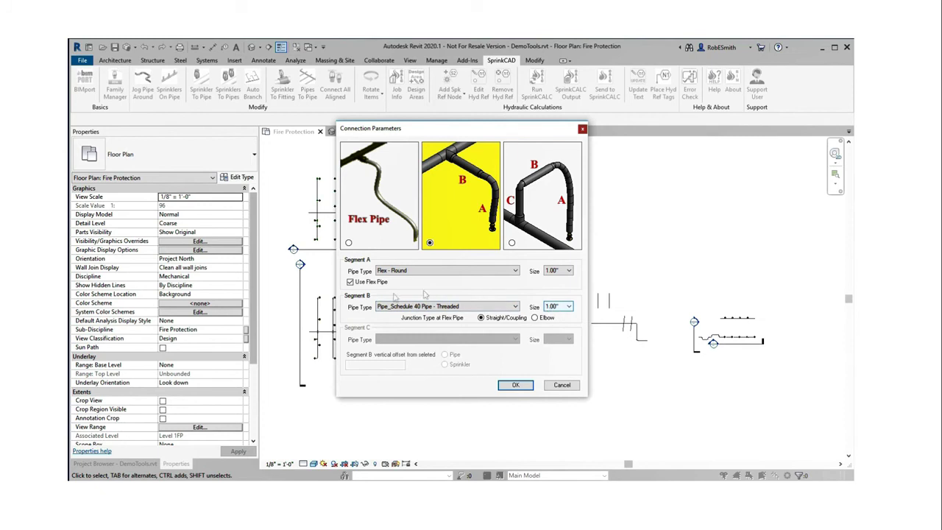
pyautogui.click(515, 385)
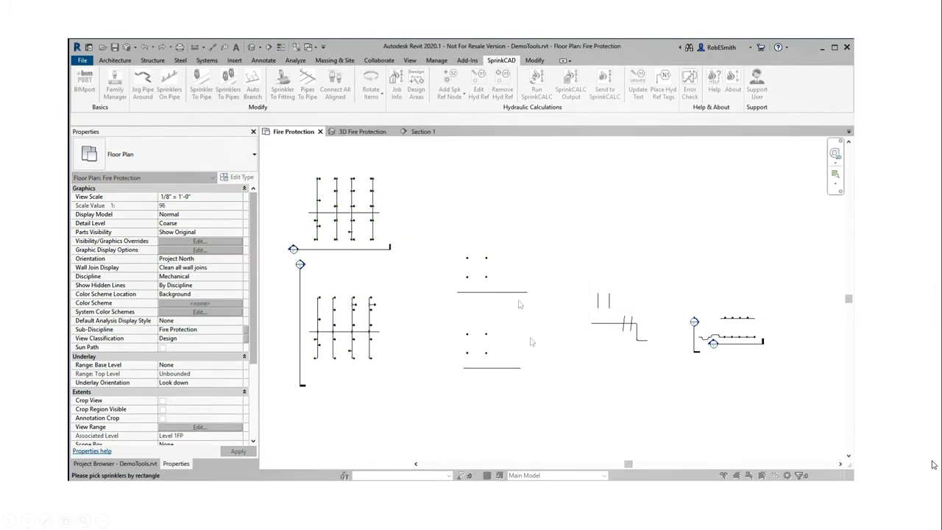
# Connect the two sprinklers nearest each of the two middle horizontal pipes to their adjacent pipe
pyautogui.moveTo(441, 271); pyautogui.dragTo(500, 287)
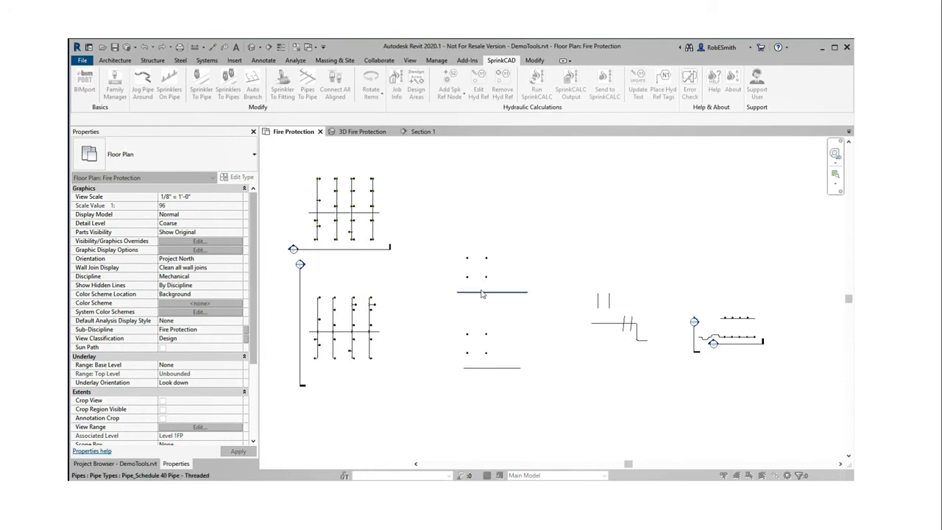
pyautogui.click(482, 294)
pyautogui.moveTo(454, 348); pyautogui.dragTo(504, 369)
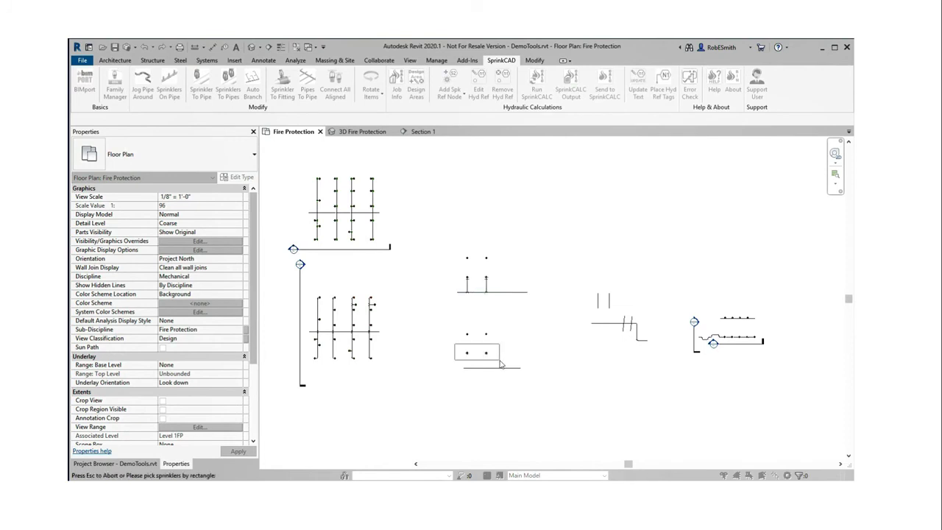
pyautogui.click(508, 368)
# Examine the flex pipe sprinkler connections in the 3D Fire Protection view
pyautogui.hotkey('ctrl', 'Tab')
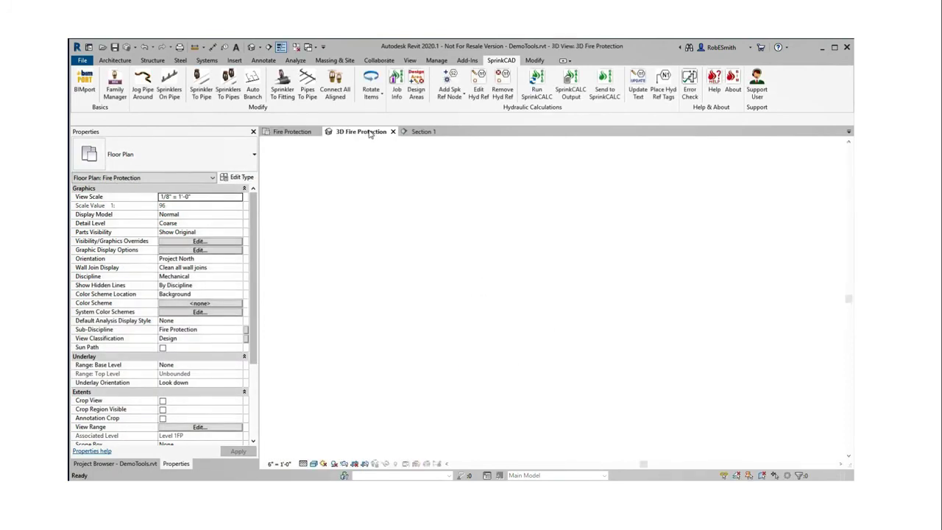
pyautogui.moveTo(743, 296); pyautogui.dragTo(543, 309, button='middle')
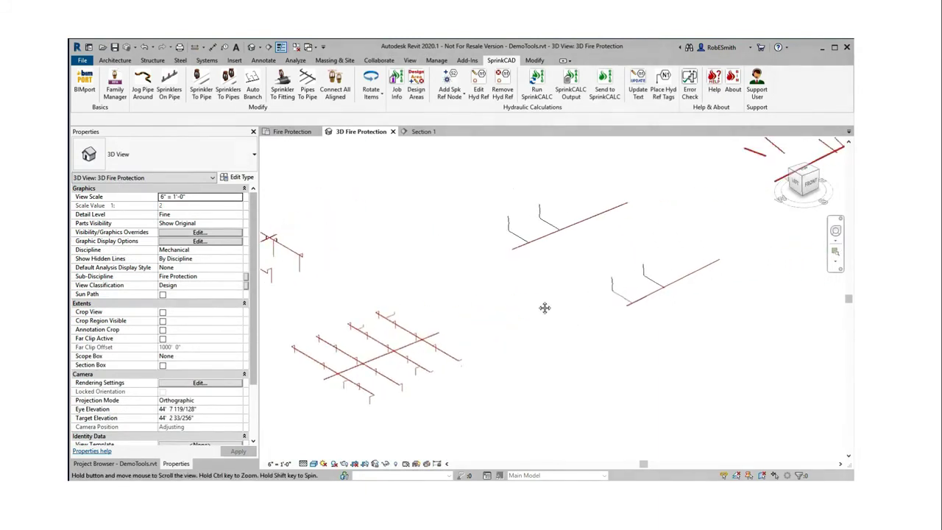
pyautogui.scroll(3, 618, 314)
pyautogui.scroll(5, 618, 315)
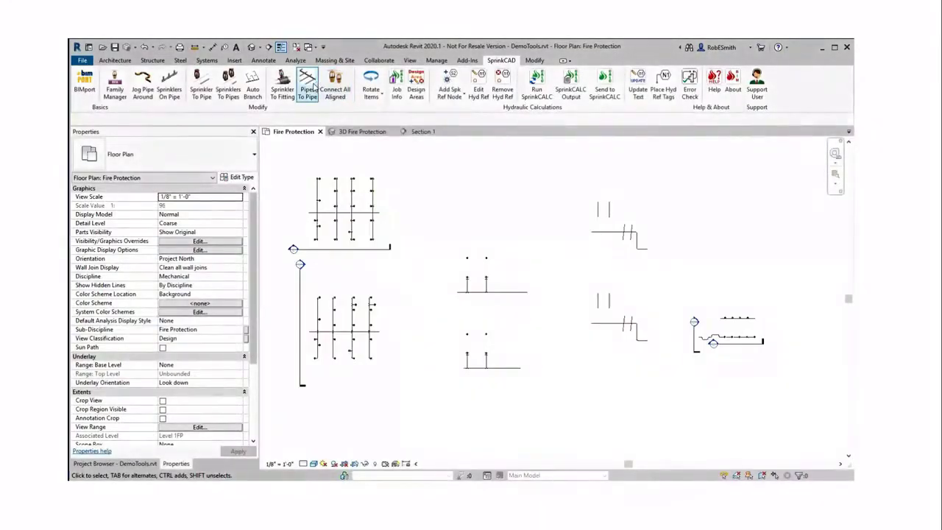
# Start Pipes To Pipe with 90° Ells and set the connecting pipe type to Same as Branch
pyautogui.click(308, 85)
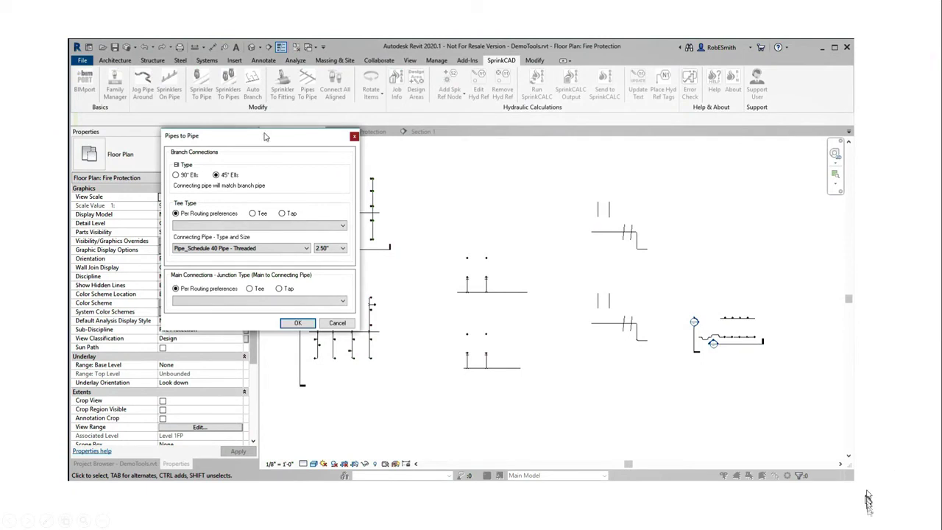
pyautogui.moveTo(267, 137); pyautogui.dragTo(454, 188)
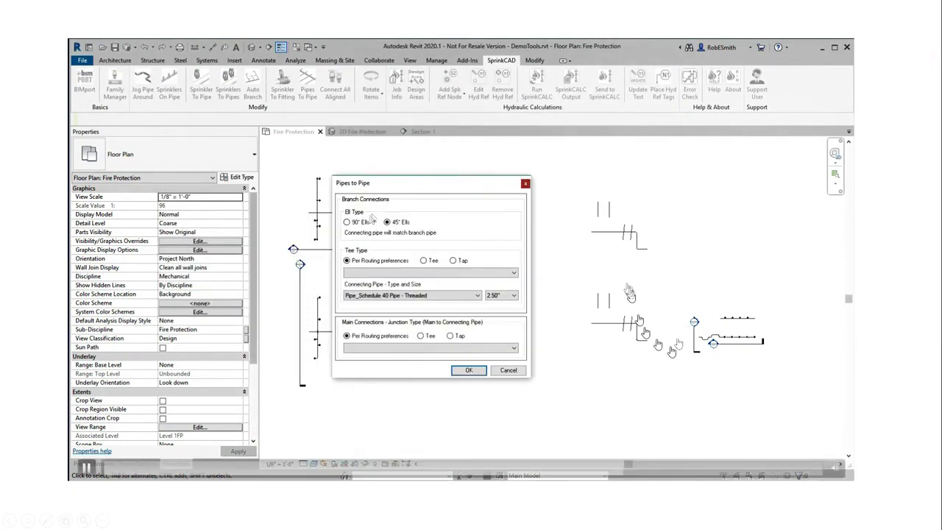
pyautogui.click(347, 222)
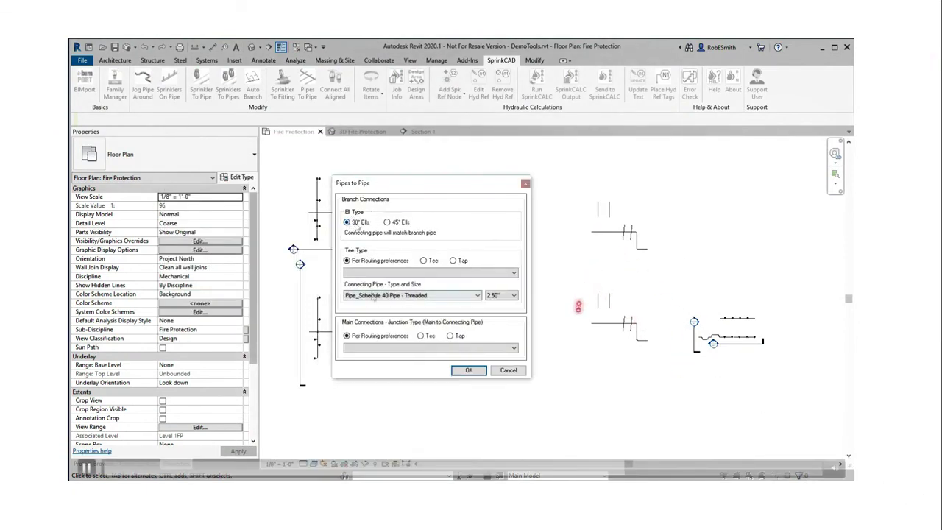
pyautogui.click(631, 285)
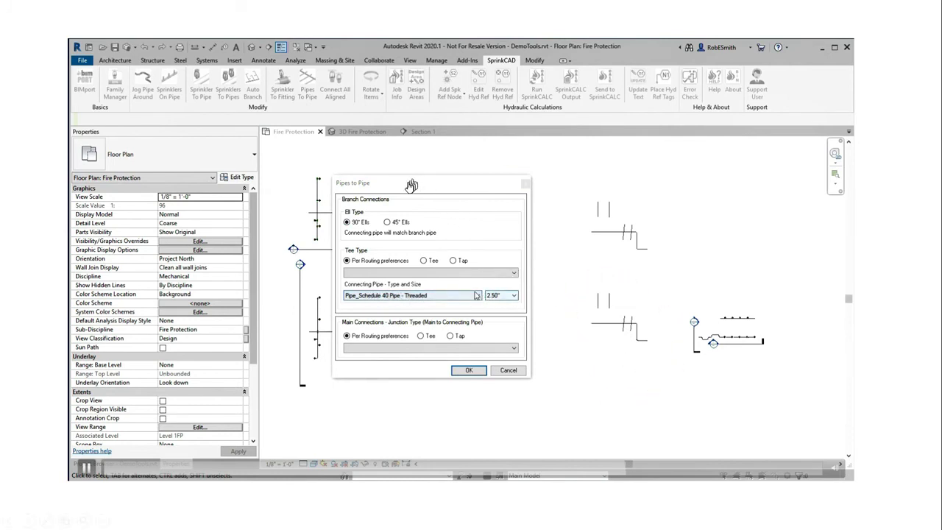
pyautogui.click(477, 295)
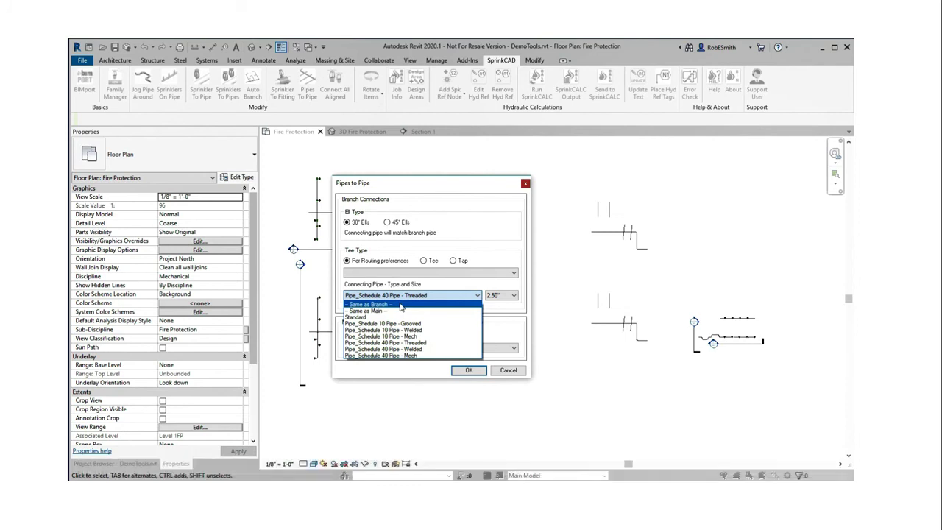
pyautogui.click(400, 305)
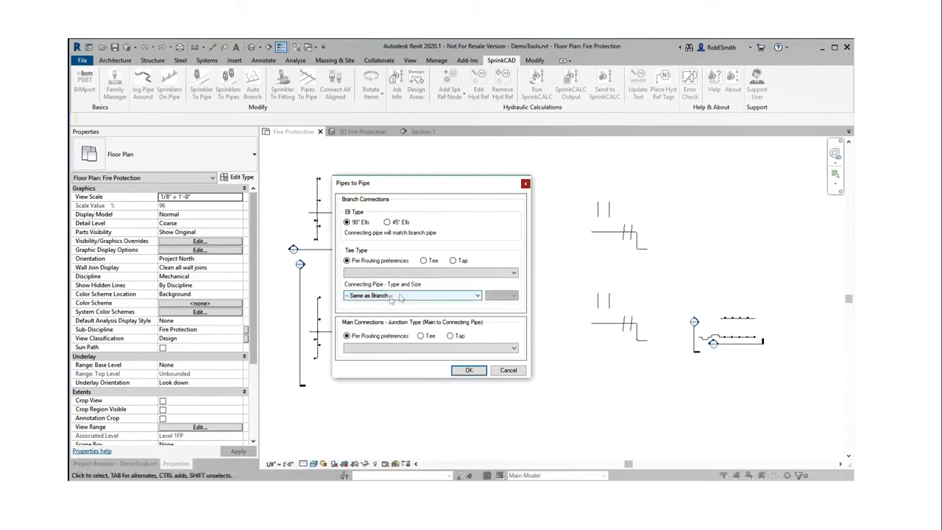
pyautogui.click(633, 340)
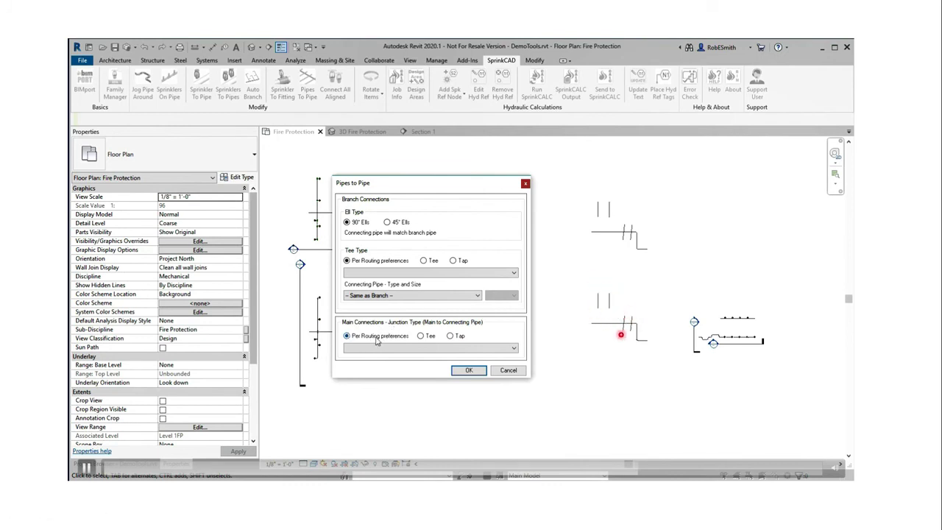
# Review the fittings available for the Tee and Tap junction types of the main connections
pyautogui.click(420, 336)
pyautogui.click(501, 349)
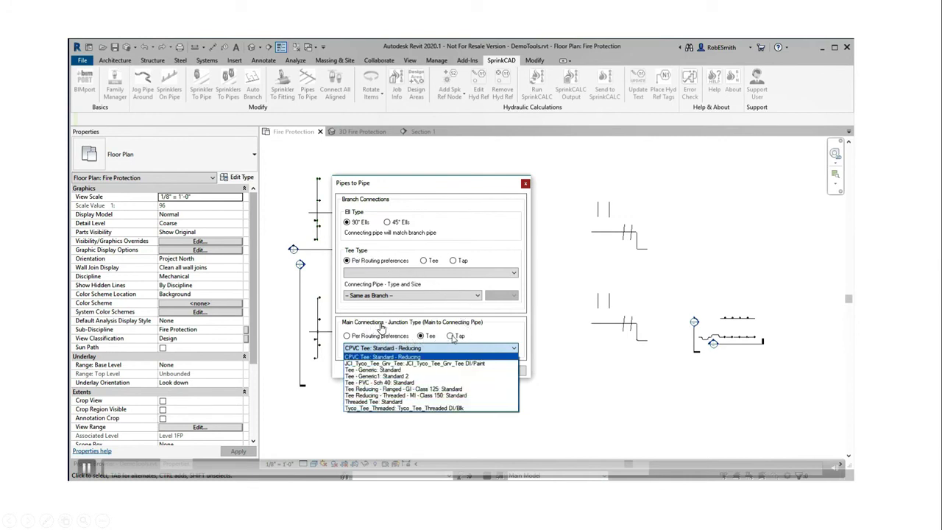
pyautogui.click(453, 338)
pyautogui.click(450, 335)
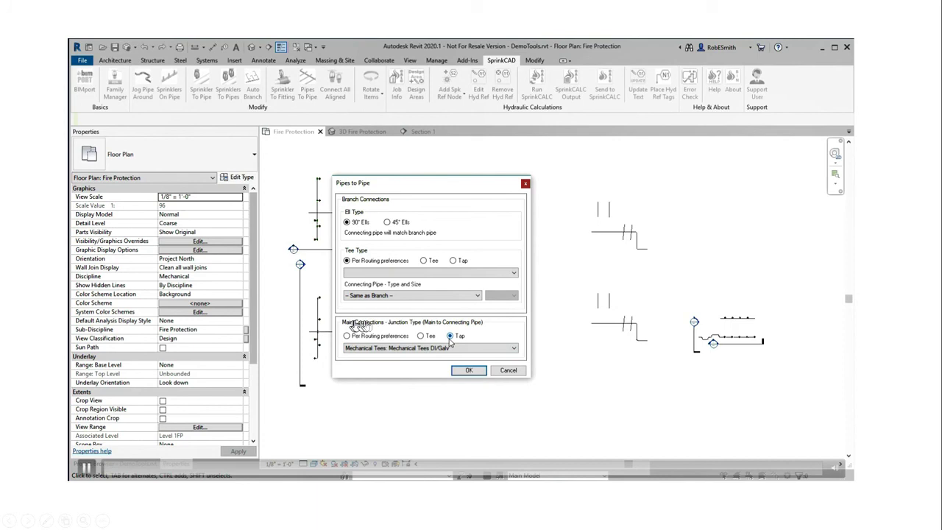
pyautogui.click(508, 348)
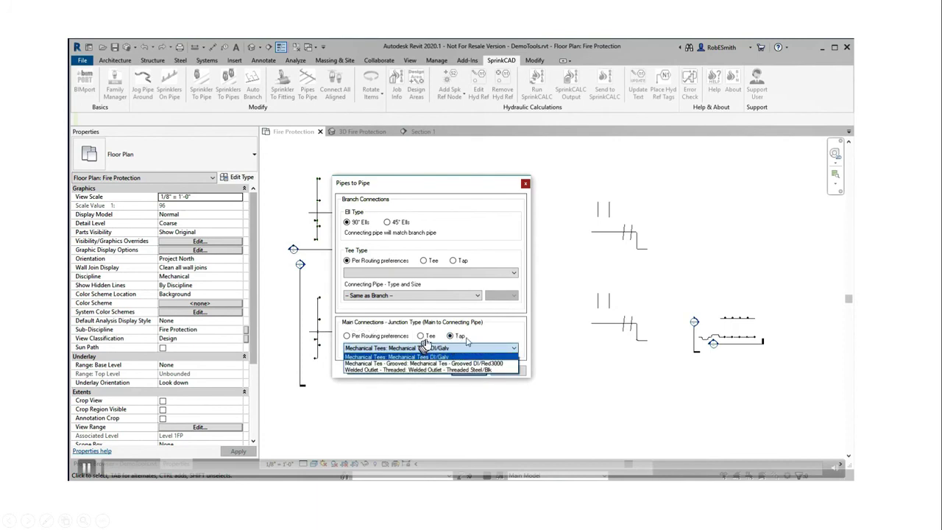
# Set the main connection junction type to Per Routing preferences and accept the Pipes to Pipe settings
pyautogui.click(346, 335)
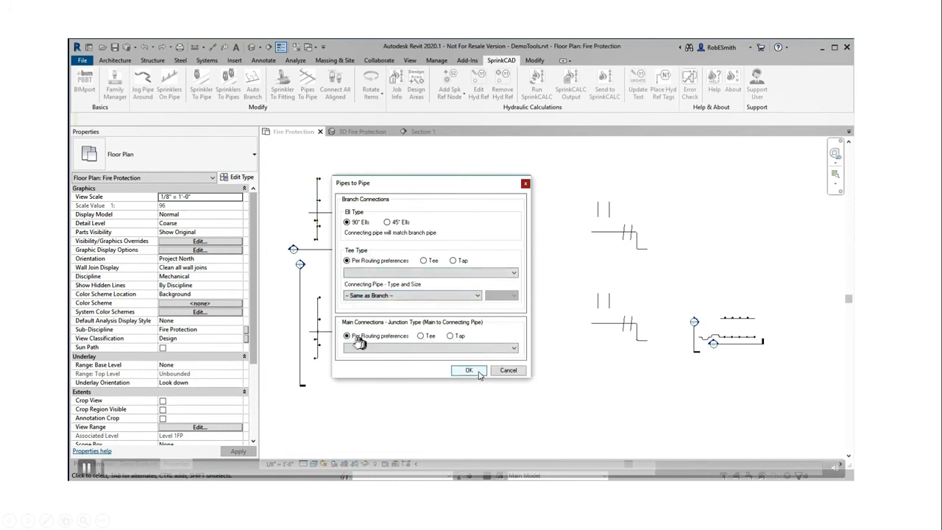
pyautogui.click(470, 370)
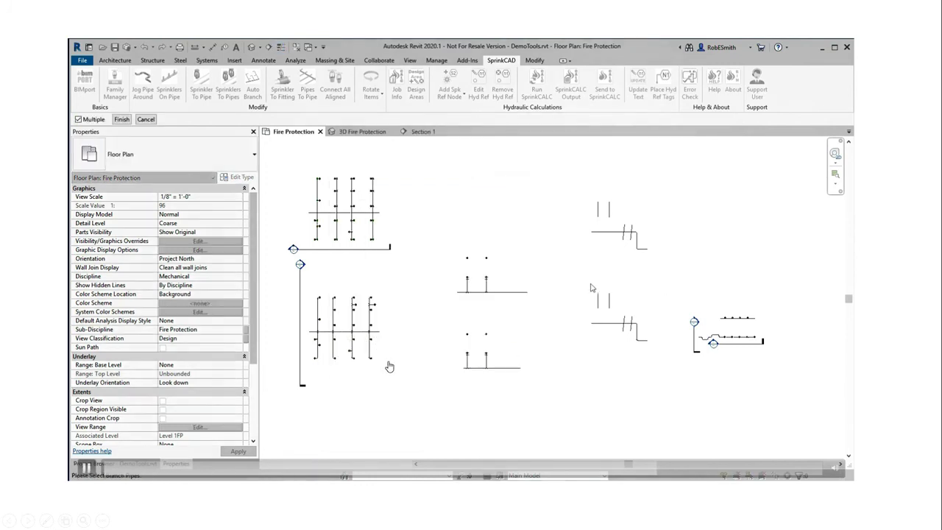
# Select the four branch pipes of the lower layout in the Fire Protection plan and connect them to their main
pyautogui.moveTo(591, 284); pyautogui.dragTo(630, 356)
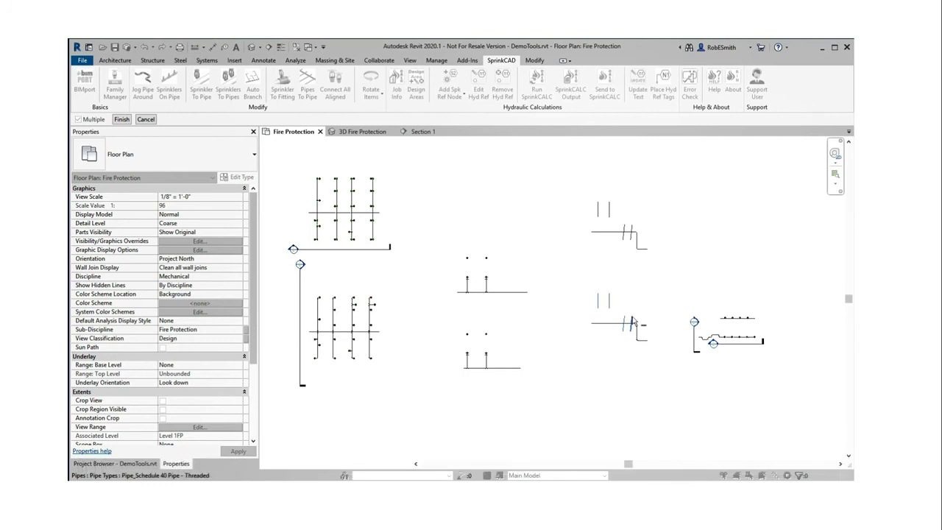
pyautogui.click(121, 119)
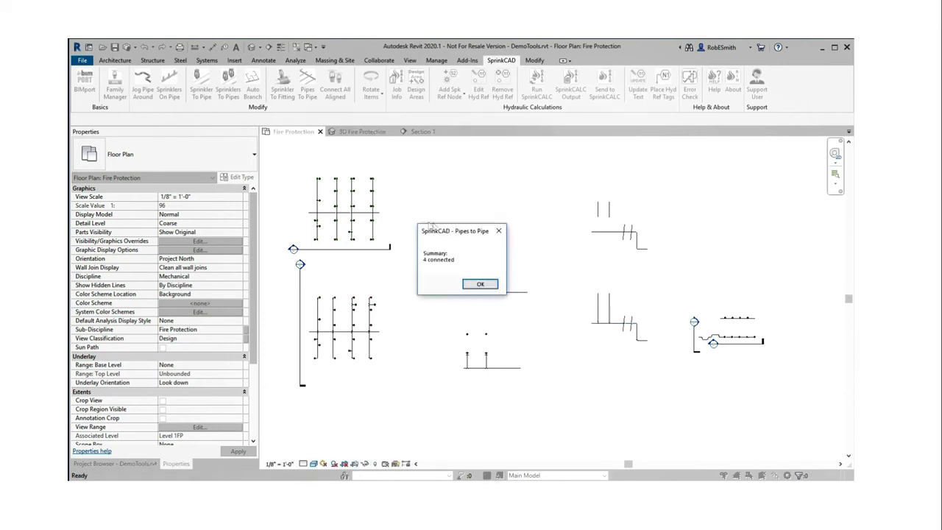
pyautogui.click(475, 284)
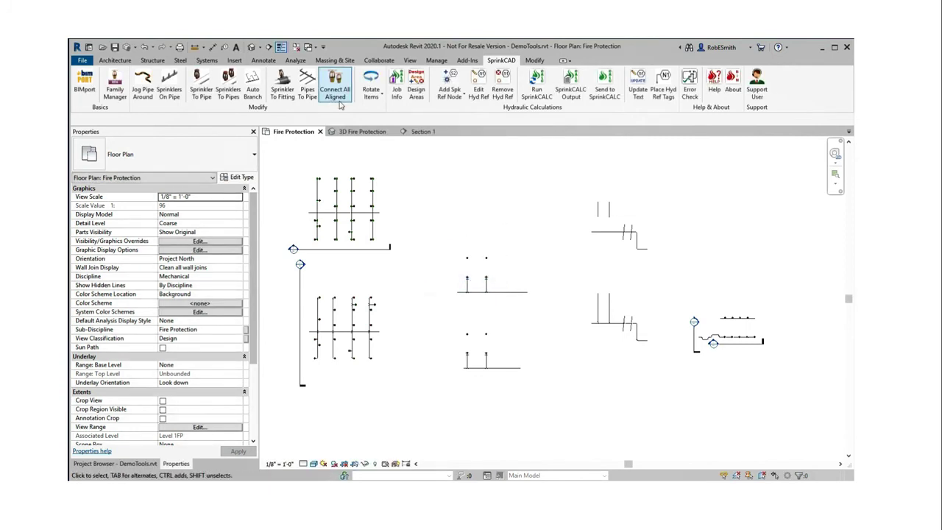
# Examine the branch-to-main connections of the lower layout in the 3D Fire Protection view
pyautogui.click(371, 133)
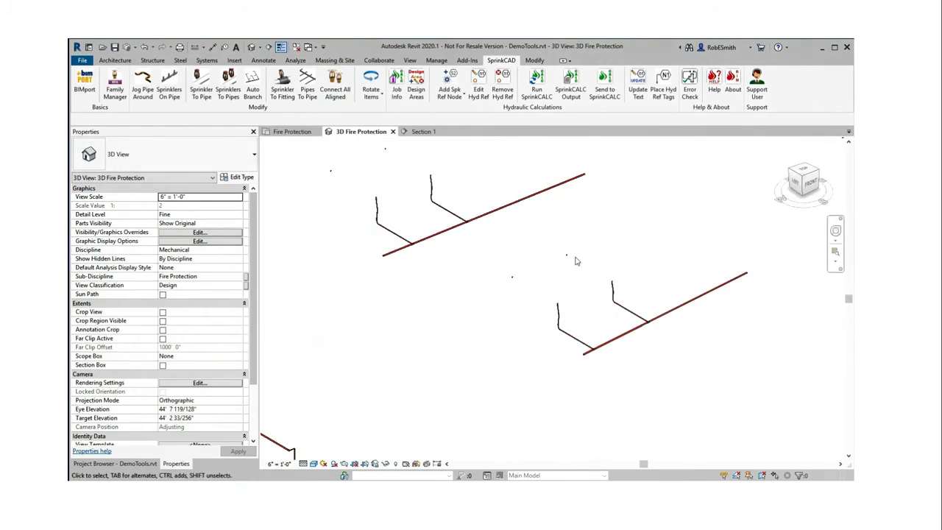
pyautogui.scroll(-5, 576, 261)
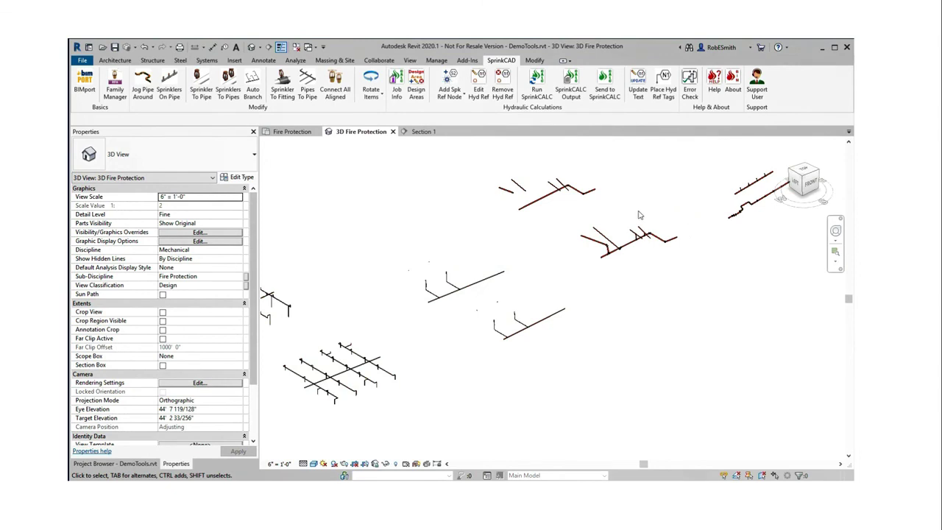
pyautogui.scroll(6, 639, 215)
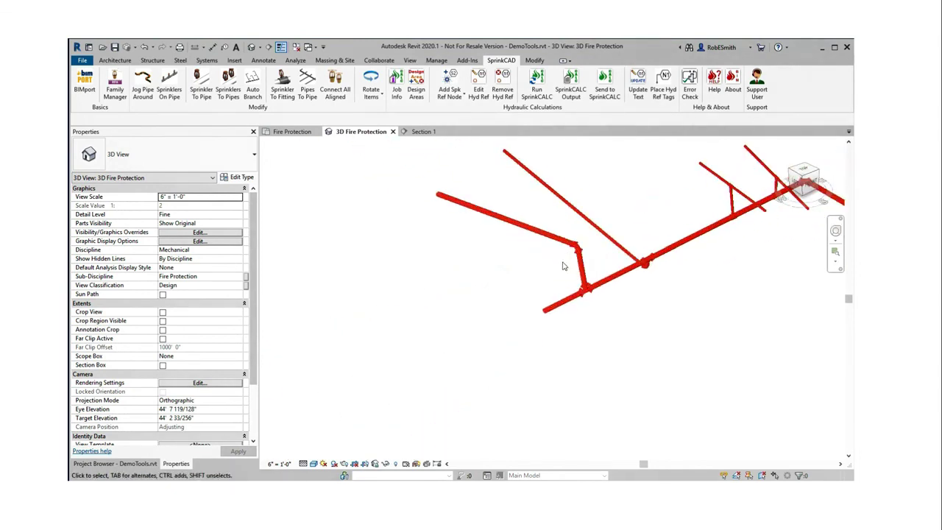
pyautogui.scroll(3, 562, 266)
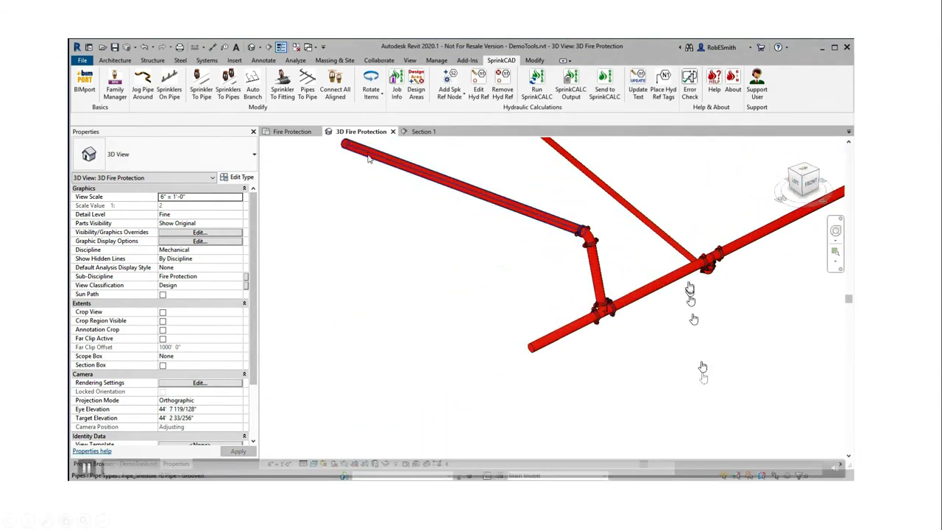
pyautogui.keyDown('shift'); pyautogui.moveTo(693, 318); pyautogui.dragTo(715, 320, button='middle'); pyautogui.keyUp('shift')
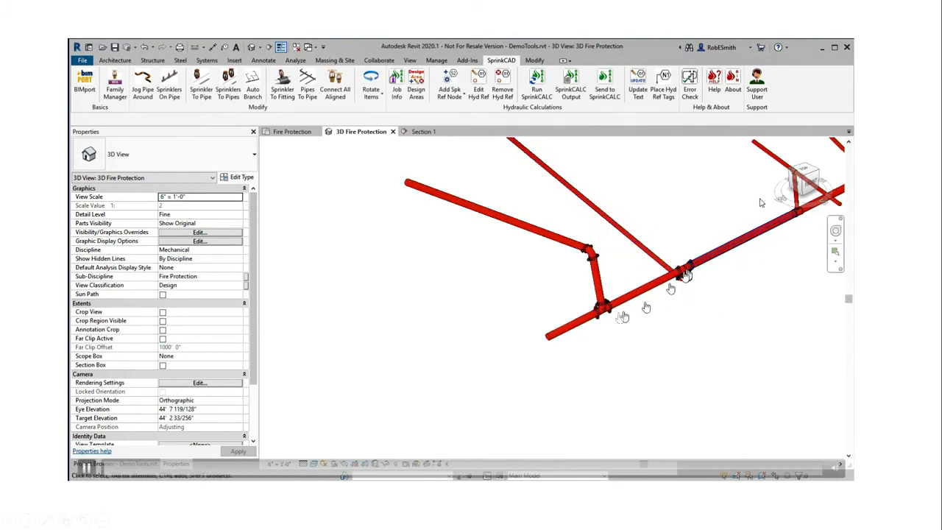
pyautogui.click(797, 179)
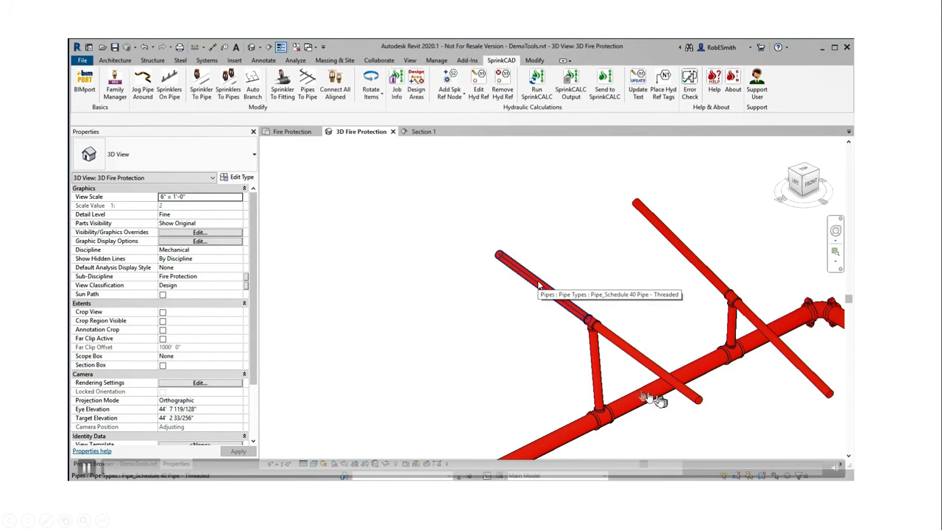
pyautogui.scroll(-3, 604, 400)
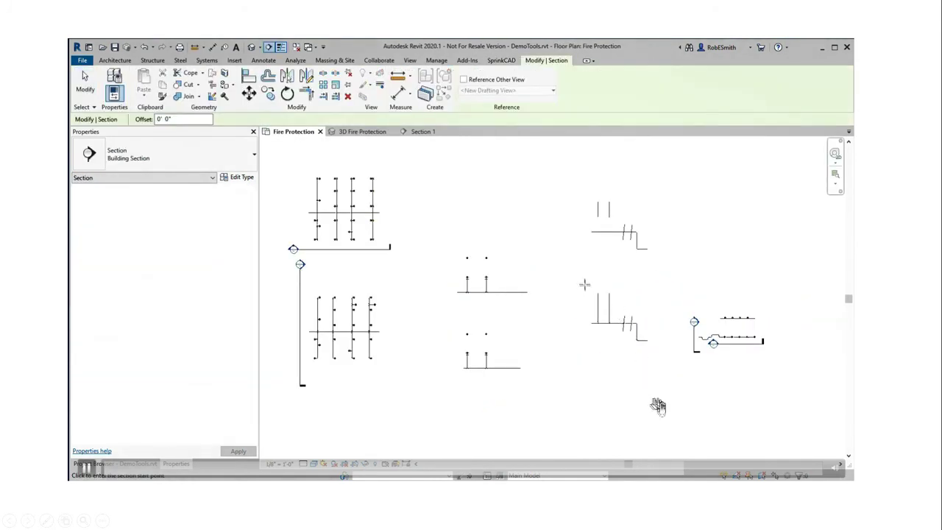
# Create a vertical building section beside the lower branch layout with a far clip offset of about 34' 10", and open its view
pyautogui.click(584, 278)
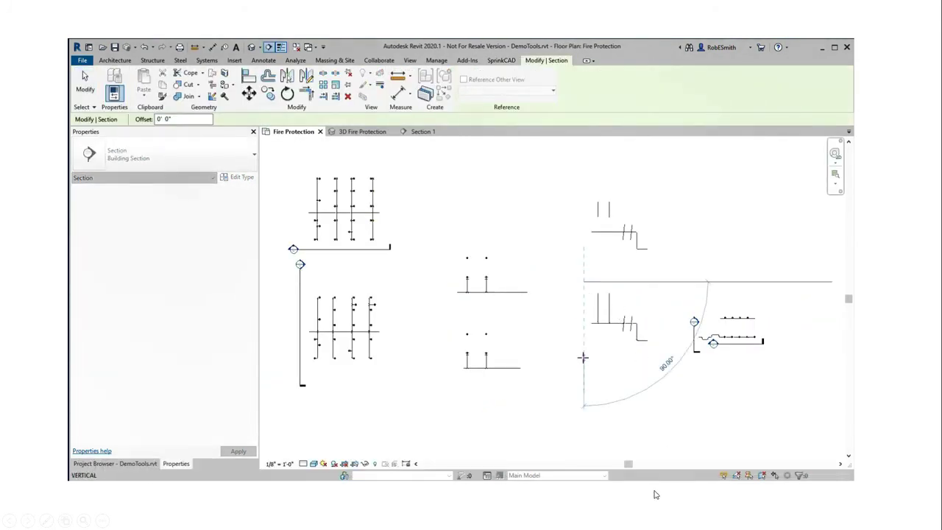
pyautogui.click(583, 364)
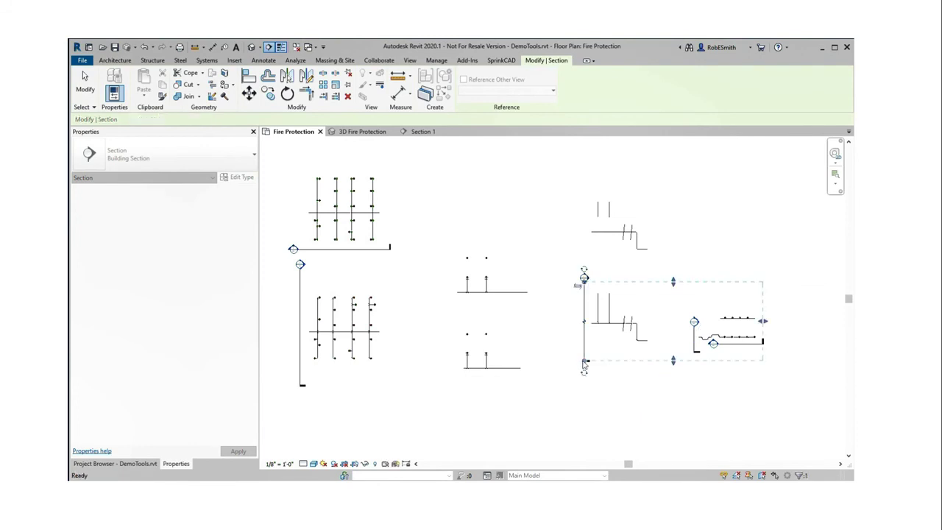
pyautogui.press('Escape')
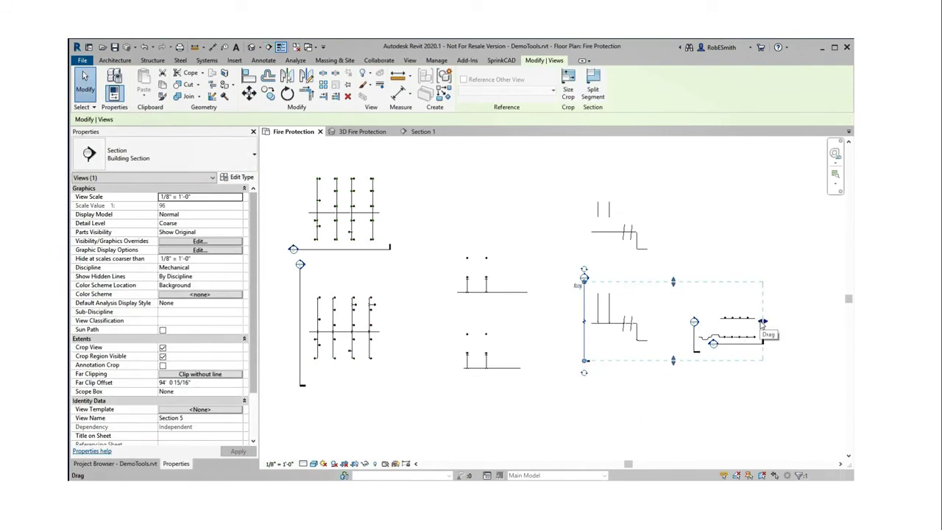
pyautogui.moveTo(762, 323); pyautogui.dragTo(651, 321)
pyautogui.click(682, 271)
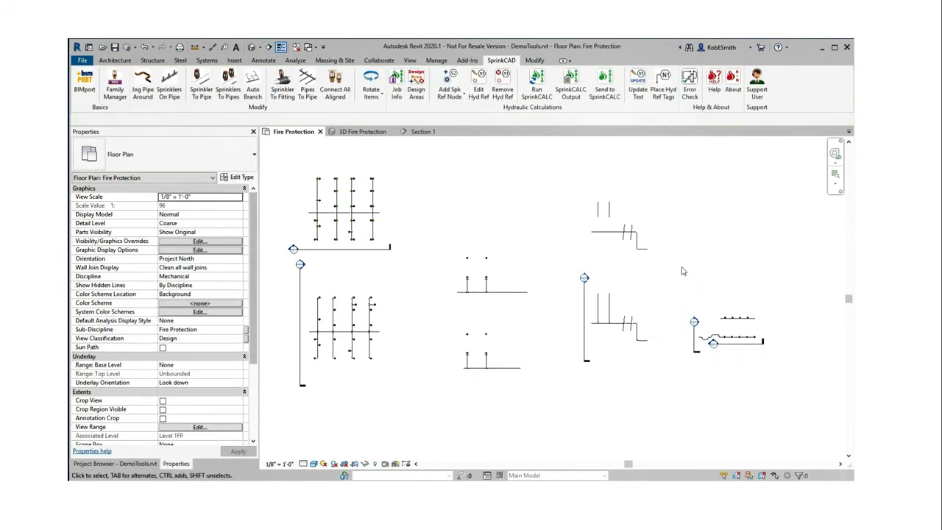
pyautogui.doubleClick(584, 278)
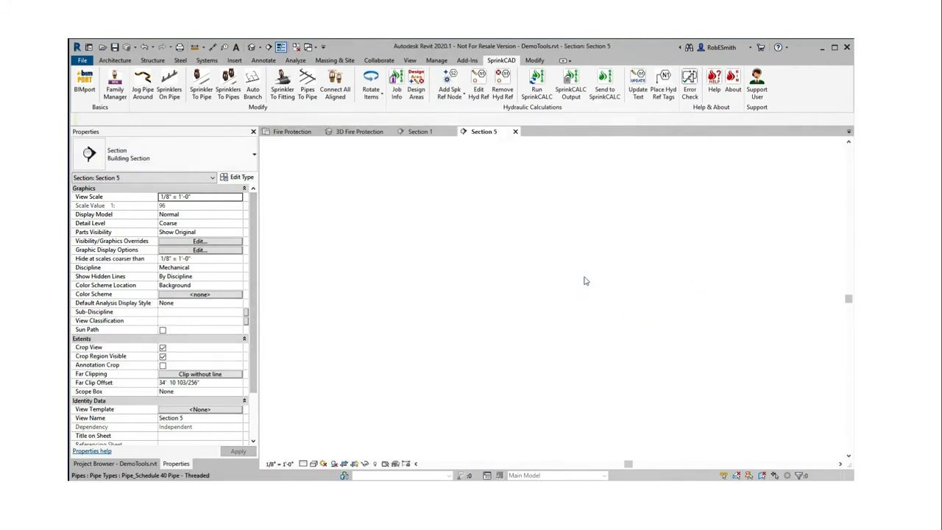
pyautogui.scroll(4, 578, 312)
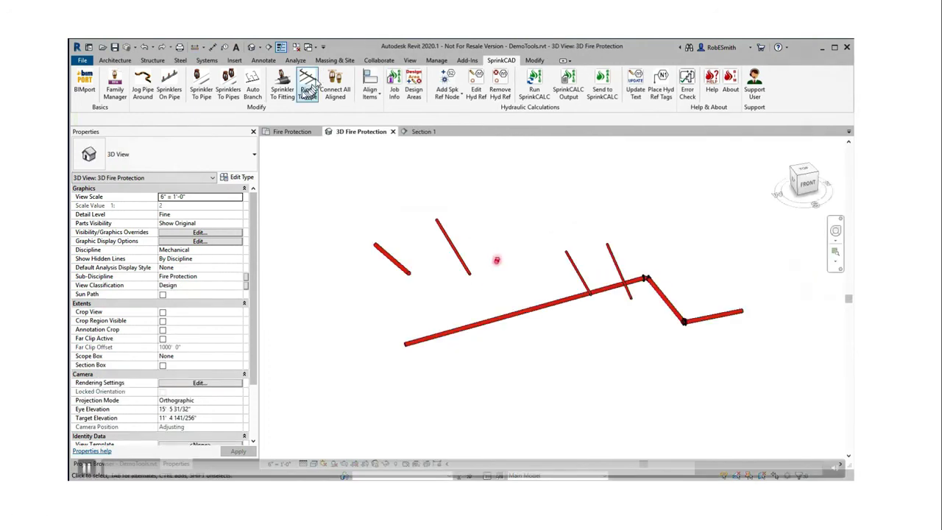
# Run Pipes To Pipe with 45° Ells and Per Routing preferences to connect the four branch pipes to the long main
pyautogui.click(306, 82)
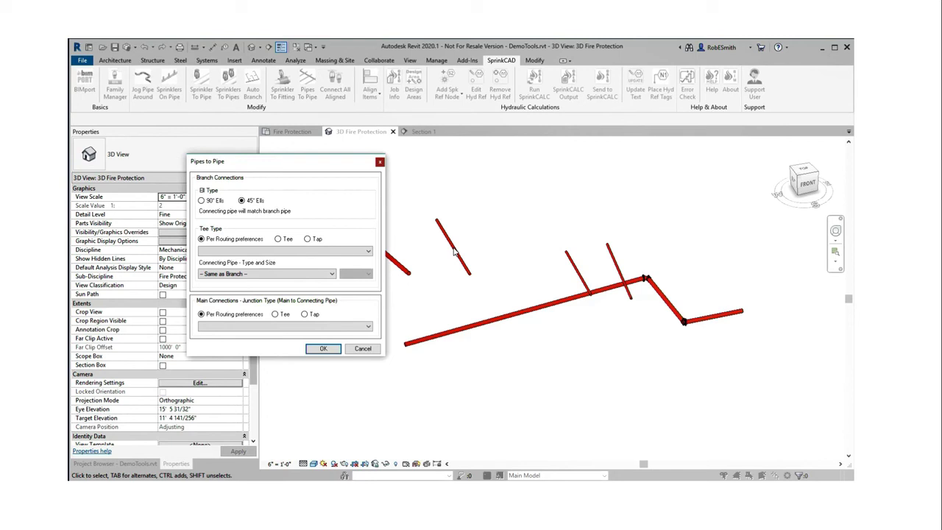
pyautogui.click(322, 348)
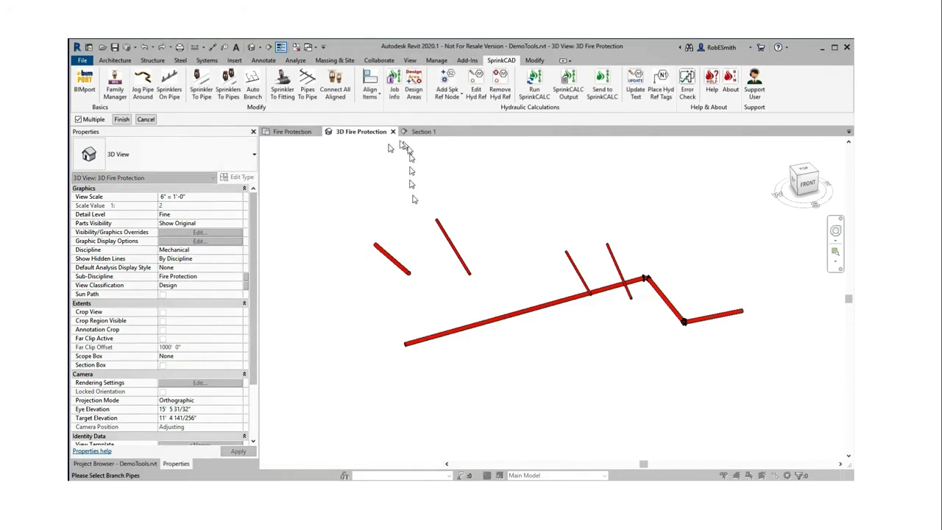
pyautogui.moveTo(352, 174); pyautogui.dragTo(639, 395)
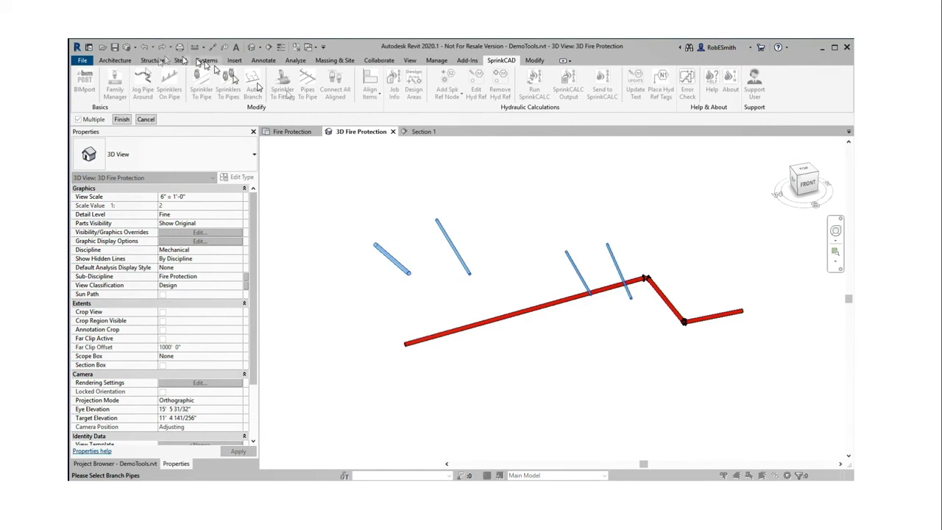
pyautogui.click(121, 119)
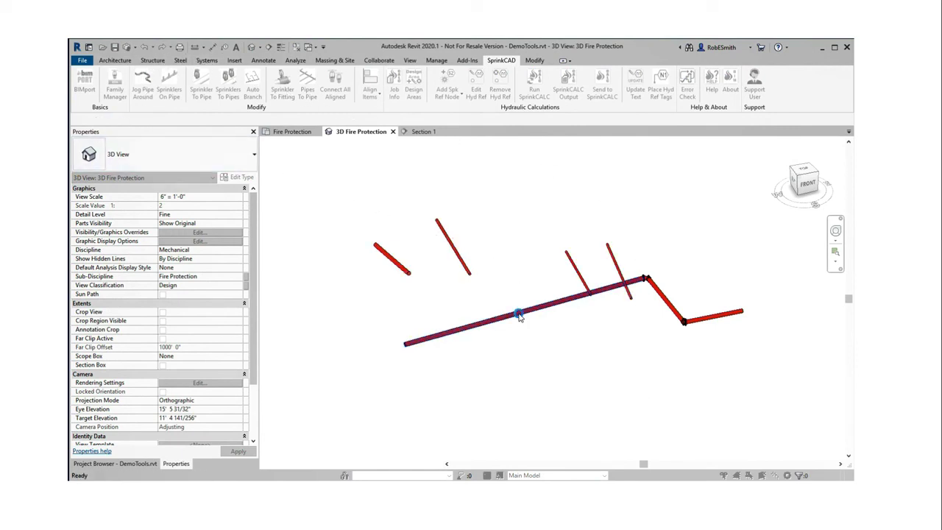
pyautogui.click(518, 314)
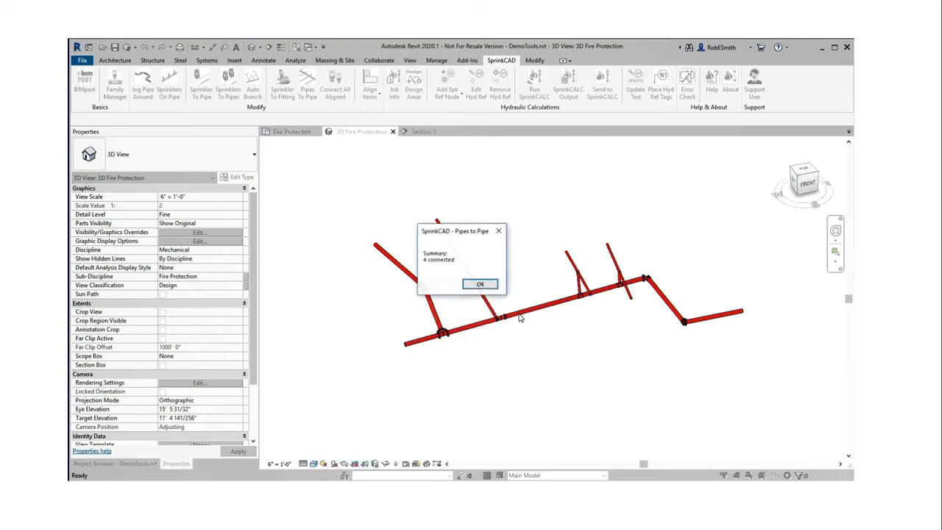
pyautogui.click(480, 284)
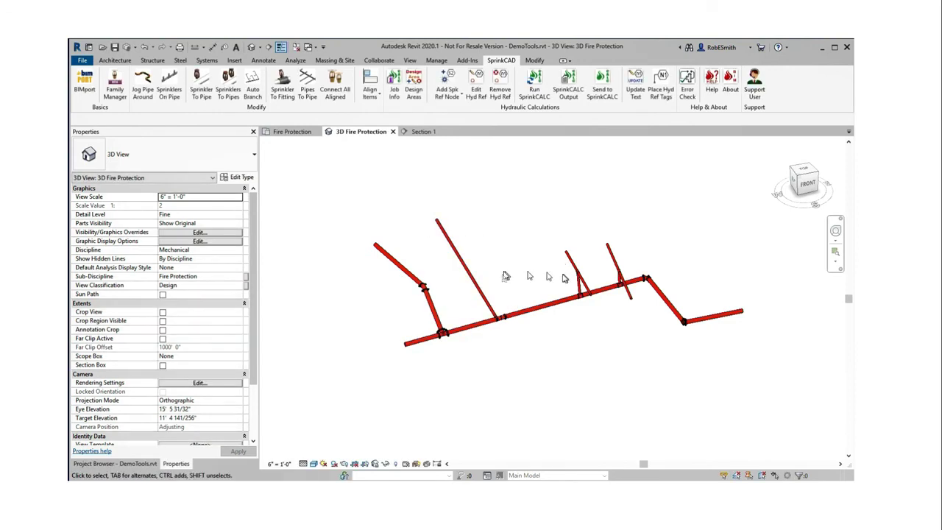
# Examine the 45° elbow and main fittings of the connected branches from several angles, including along the underside of the main
pyautogui.keyDown('shift'); pyautogui.moveTo(488, 295); pyautogui.dragTo(507, 274, button='middle'); pyautogui.keyUp('shift')
pyautogui.scroll(2, 426, 416)
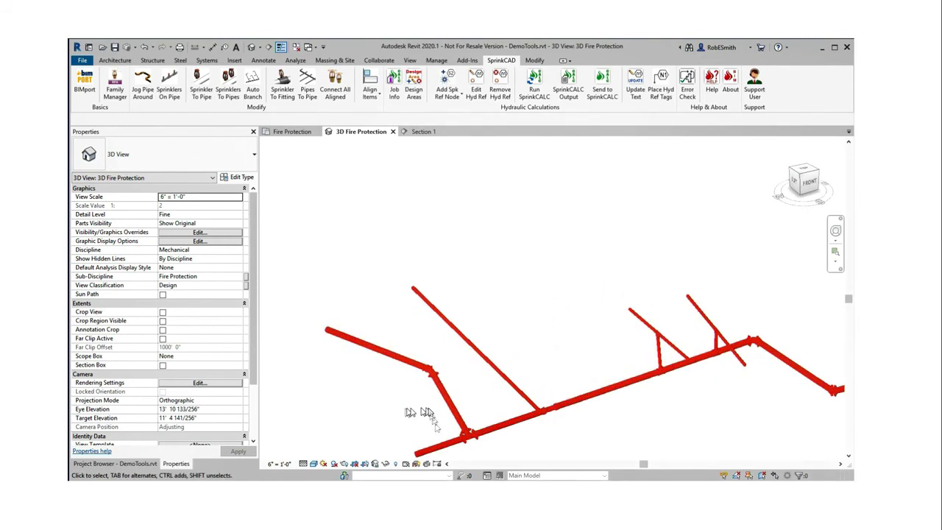
pyautogui.scroll(4, 427, 412)
pyautogui.moveTo(427, 397); pyautogui.dragTo(445, 323, button='middle')
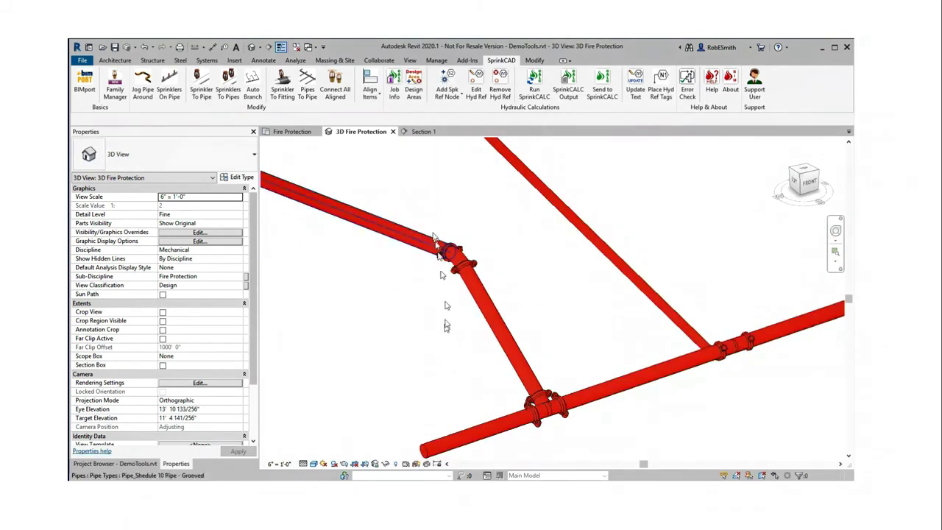
pyautogui.scroll(3, 451, 257)
pyautogui.scroll(-2, 451, 257)
pyautogui.scroll(-2, 548, 223)
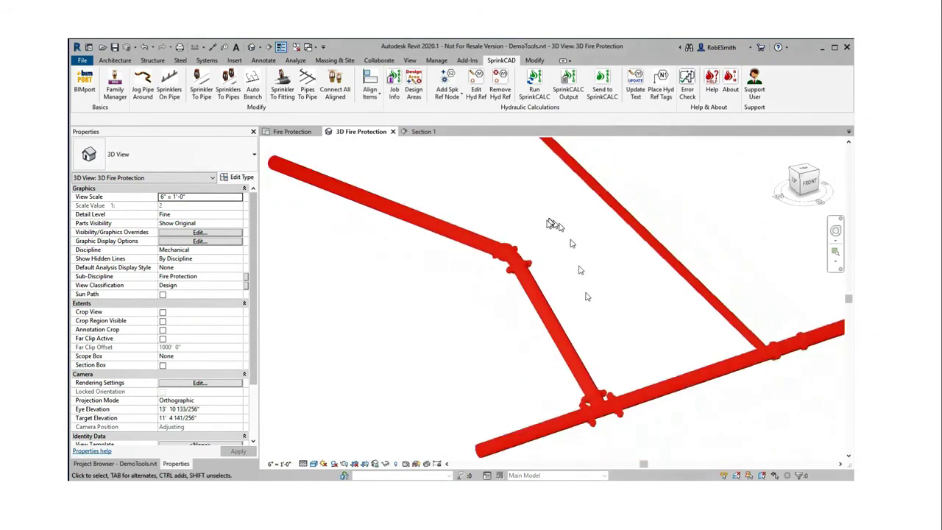
pyautogui.scroll(-2, 552, 231)
pyautogui.scroll(-1, 689, 358)
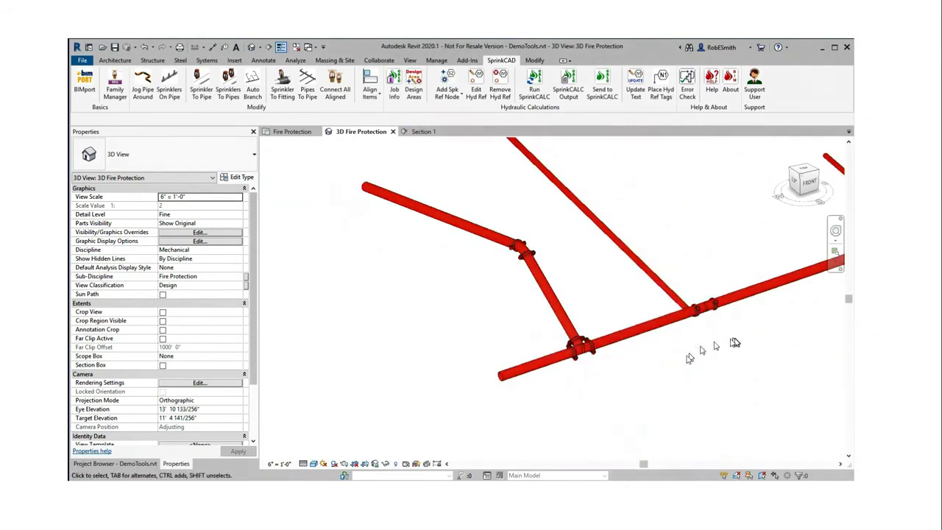
pyautogui.click(740, 282)
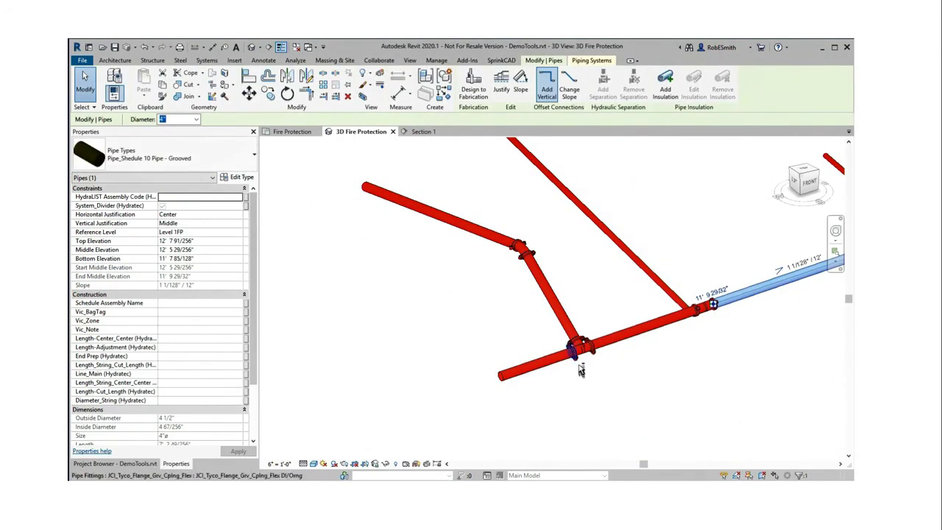
pyautogui.keyDown('shift'); pyautogui.moveTo(589, 373); pyautogui.dragTo(673, 271, button='middle'); pyautogui.keyUp('shift')
pyautogui.scroll(6, 672, 272)
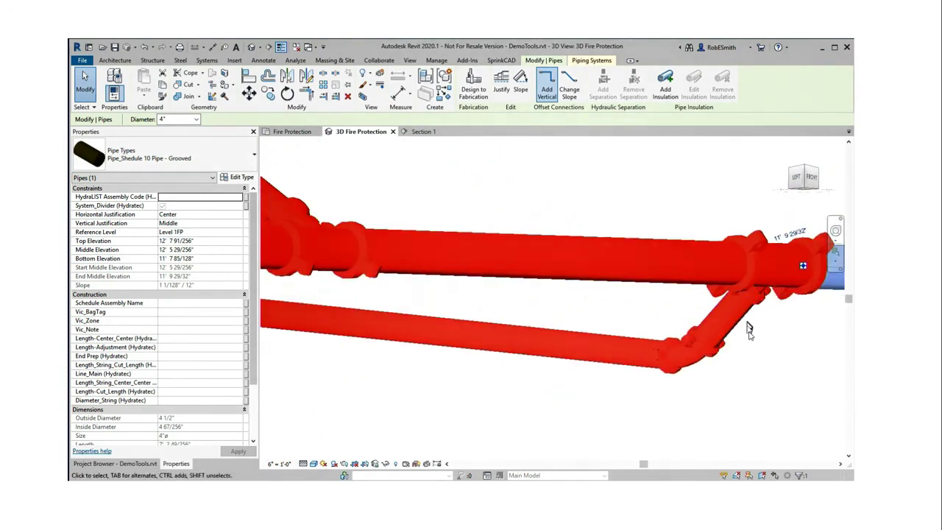
pyautogui.click(750, 354)
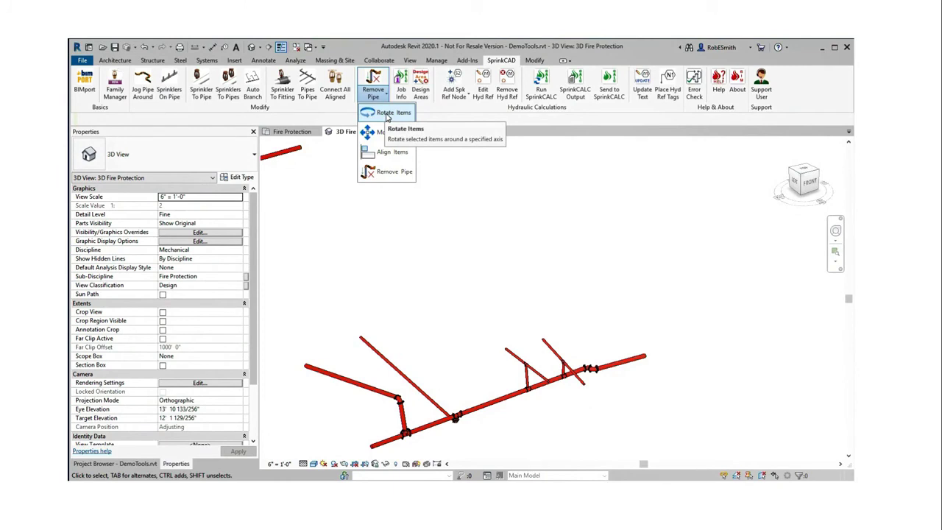
# Rotate the connected branches and main 45 degrees clockwise with Rotate Items, using the short end pipe as the rotation axis
pyautogui.click(388, 114)
pyautogui.scroll(-2, 649, 309)
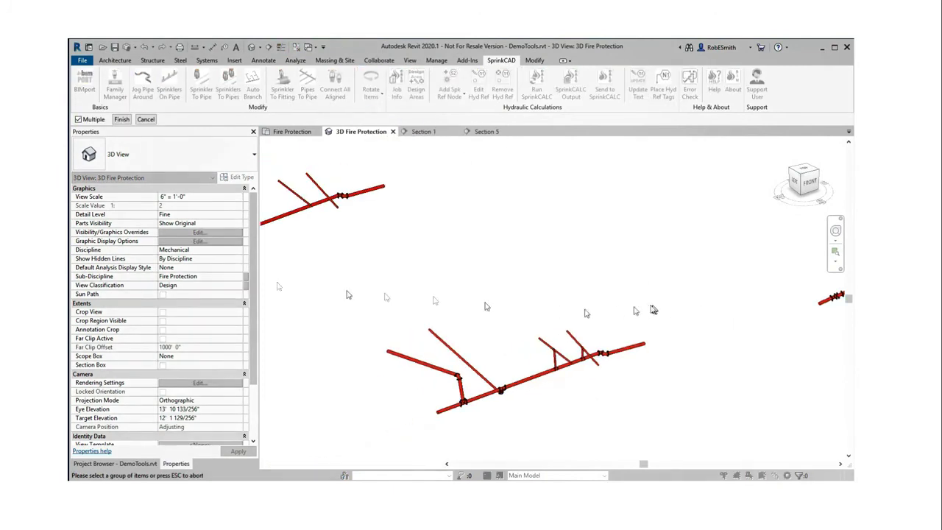
pyautogui.moveTo(340, 243); pyautogui.dragTo(611, 442)
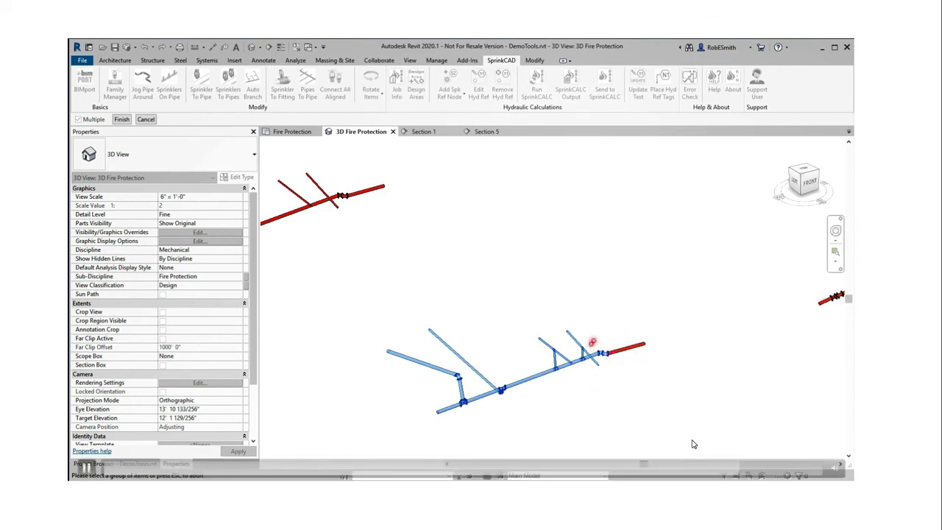
pyautogui.click(121, 120)
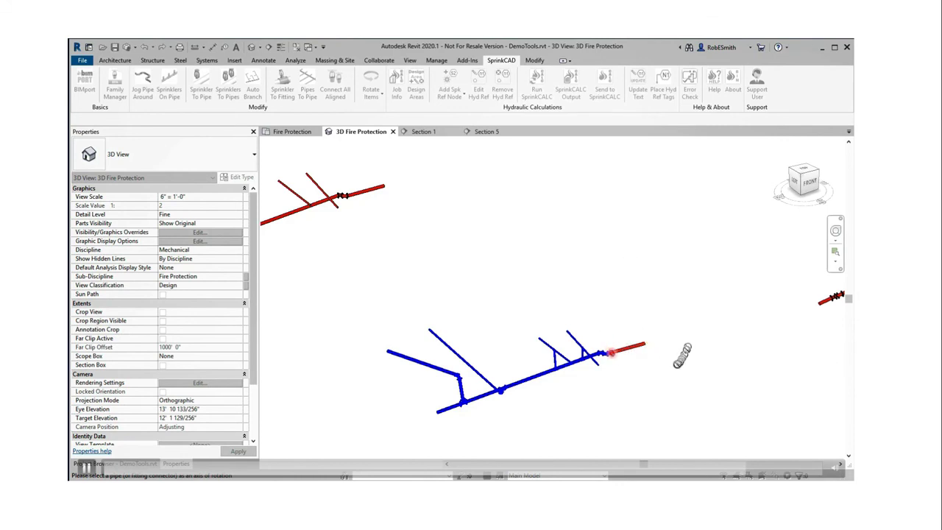
pyautogui.click(615, 355)
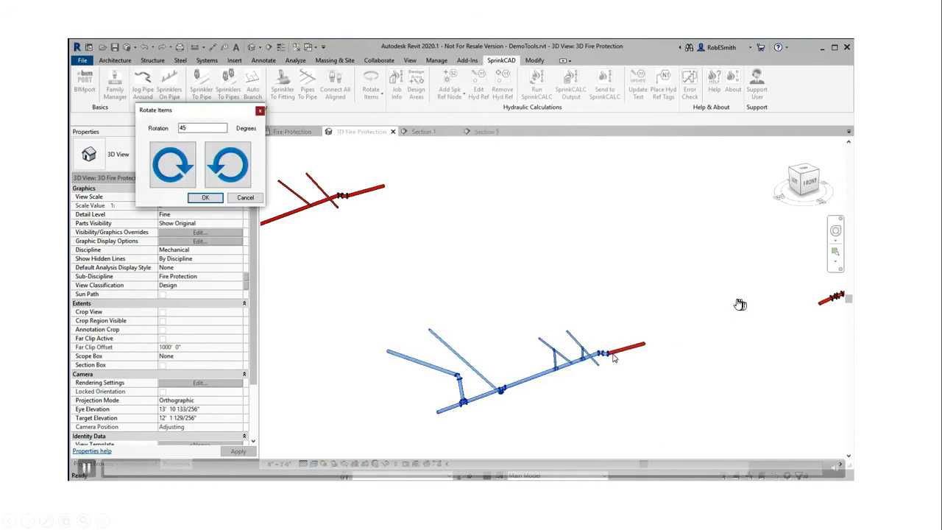
pyautogui.click(174, 166)
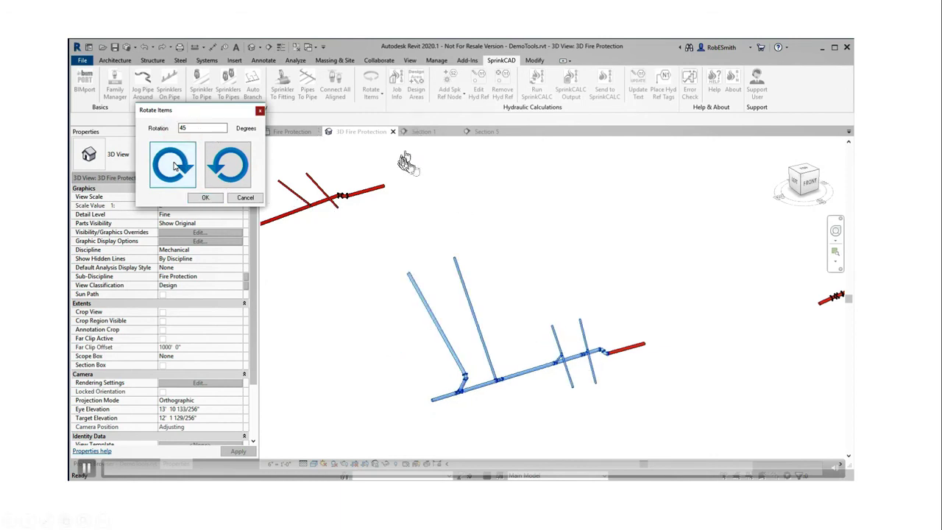
# Rotate the selected branches and main clockwise through a full turn in 30-degree increments about the short end pipe, and accept the rotation
pyautogui.doubleClick(190, 129)
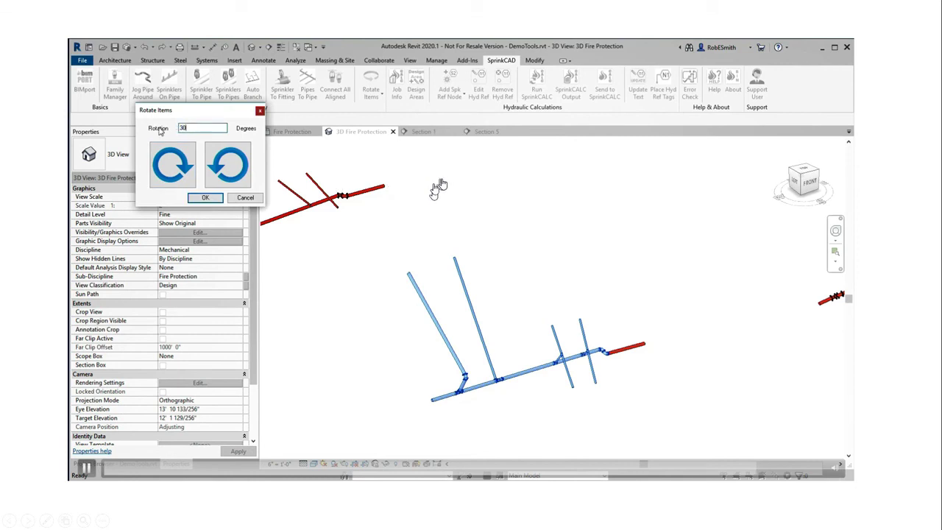
pyautogui.click(174, 166)
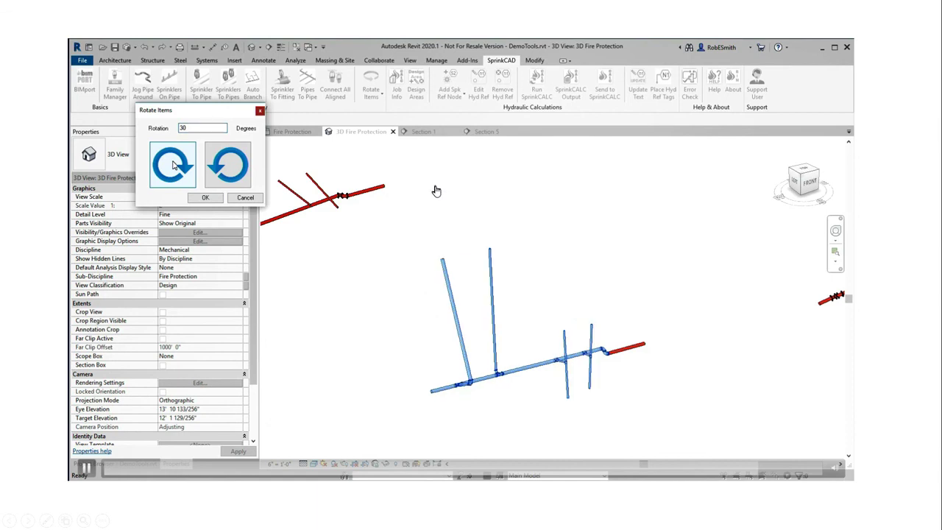
pyautogui.click(174, 166)
pyautogui.click(173, 167)
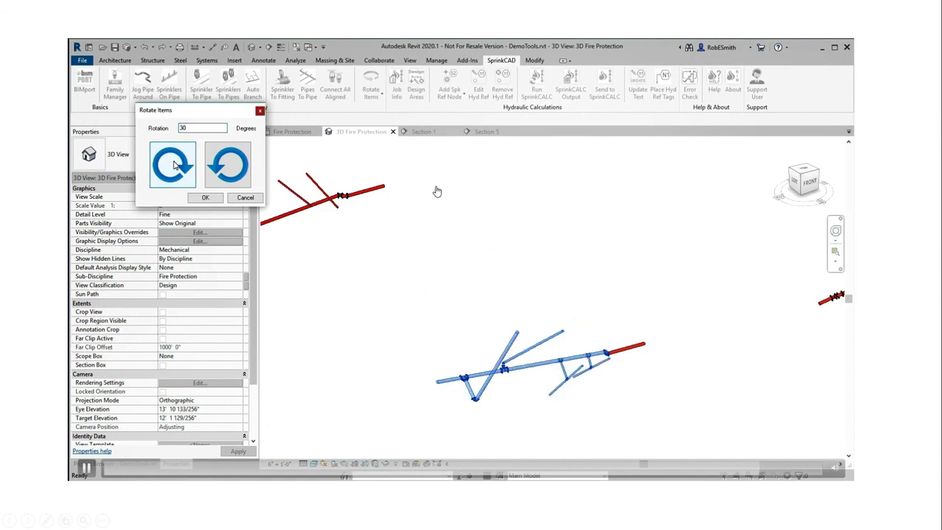
pyautogui.click(175, 166)
pyautogui.click(175, 165)
pyautogui.click(175, 164)
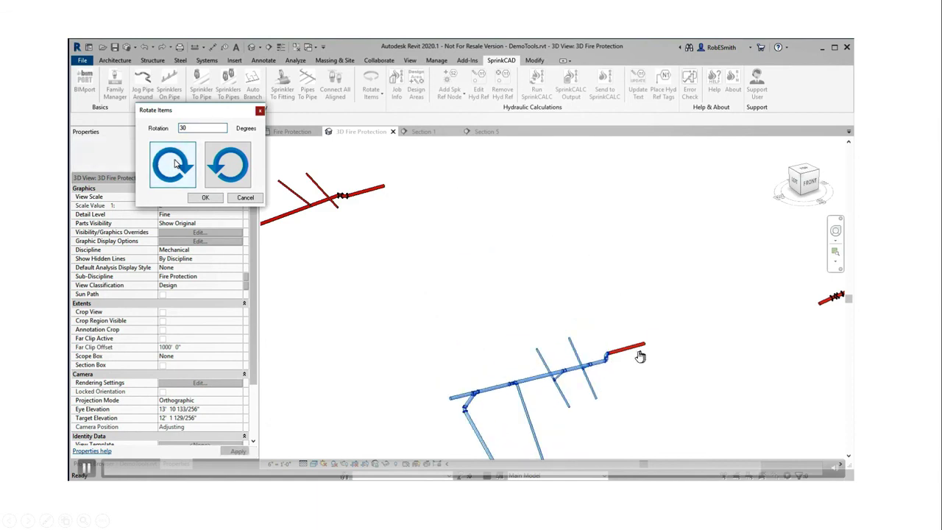
pyautogui.click(176, 165)
pyautogui.click(175, 165)
pyautogui.click(175, 165)
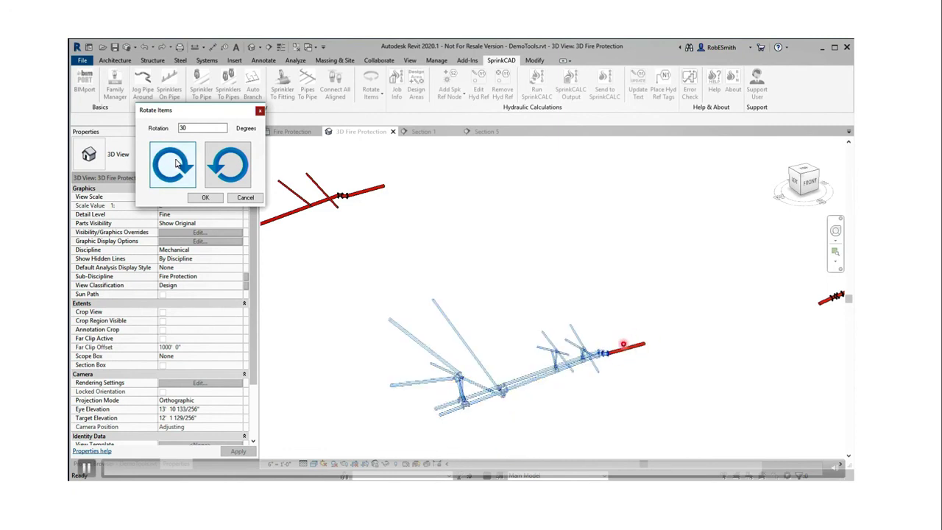
pyautogui.click(175, 165)
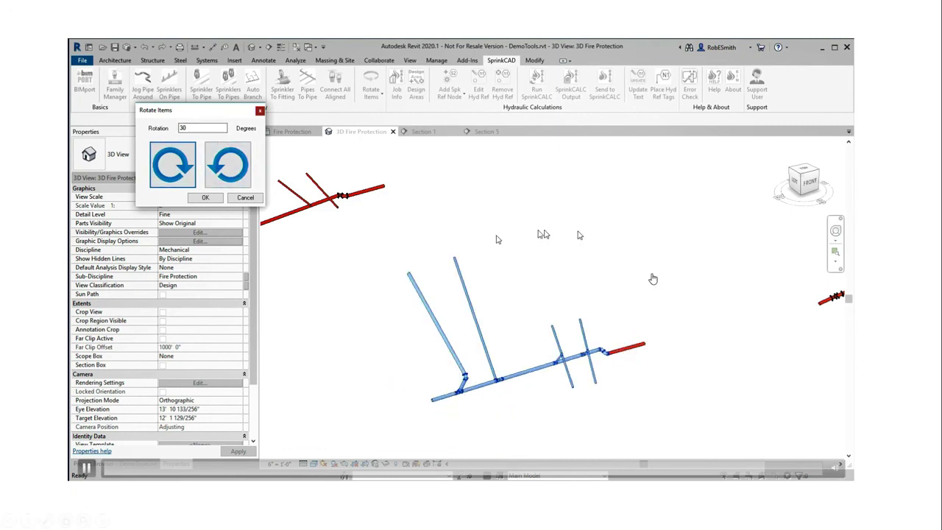
pyautogui.click(205, 197)
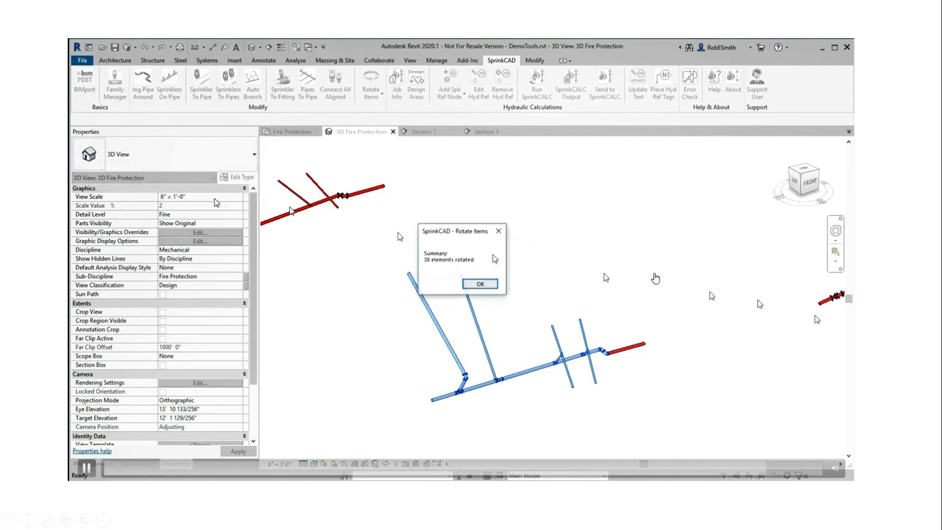
pyautogui.click(480, 284)
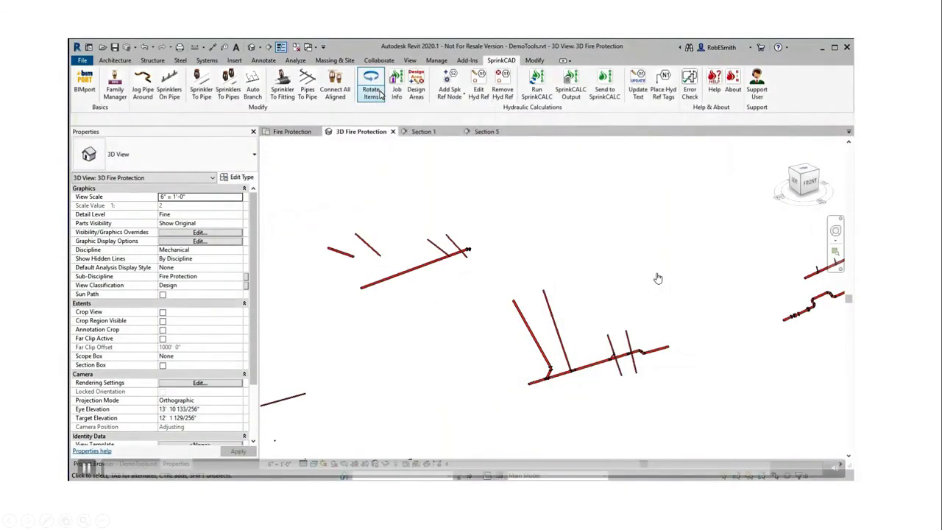
# Use Move Items to attach the whole connected branch assembly by its short pipe's open end to the open fitting on the upper main
pyautogui.click(379, 95)
pyautogui.click(389, 132)
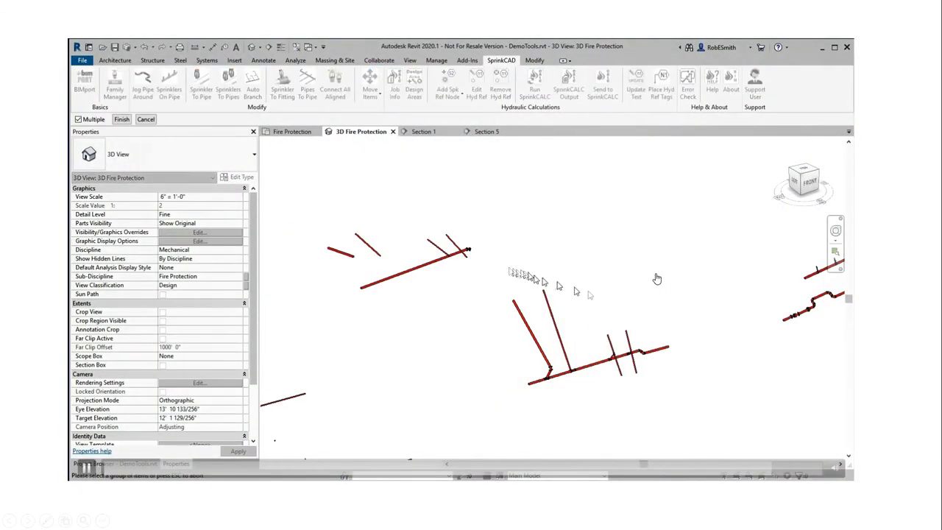
pyautogui.moveTo(494, 252); pyautogui.dragTo(715, 429)
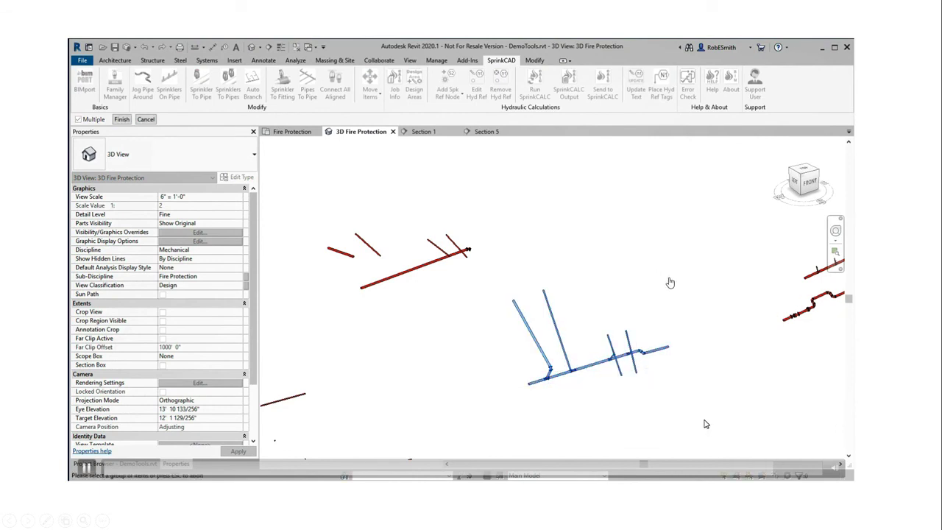
pyautogui.click(664, 349)
pyautogui.click(121, 119)
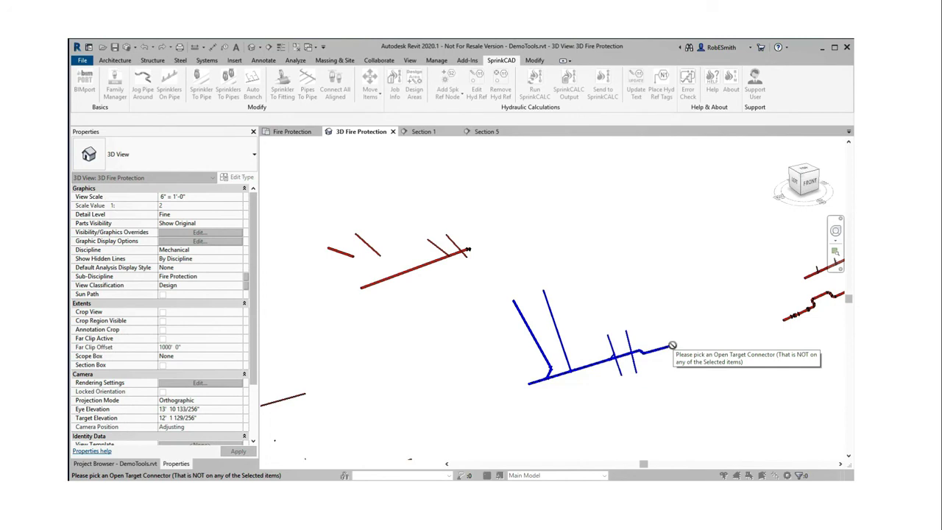
pyautogui.click(469, 252)
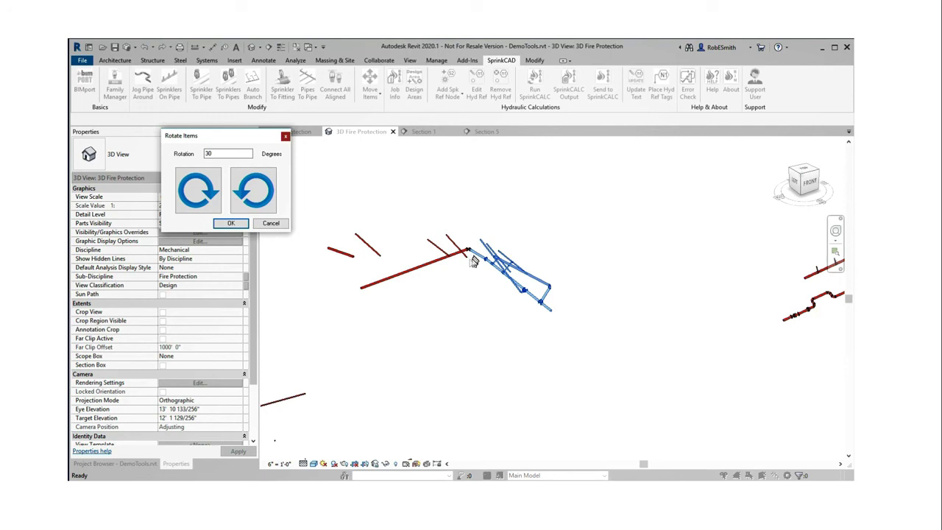
# Rotate the attached branch assembly counterclockwise and clockwise about its new connection in 30-degree increments
pyautogui.click(254, 190)
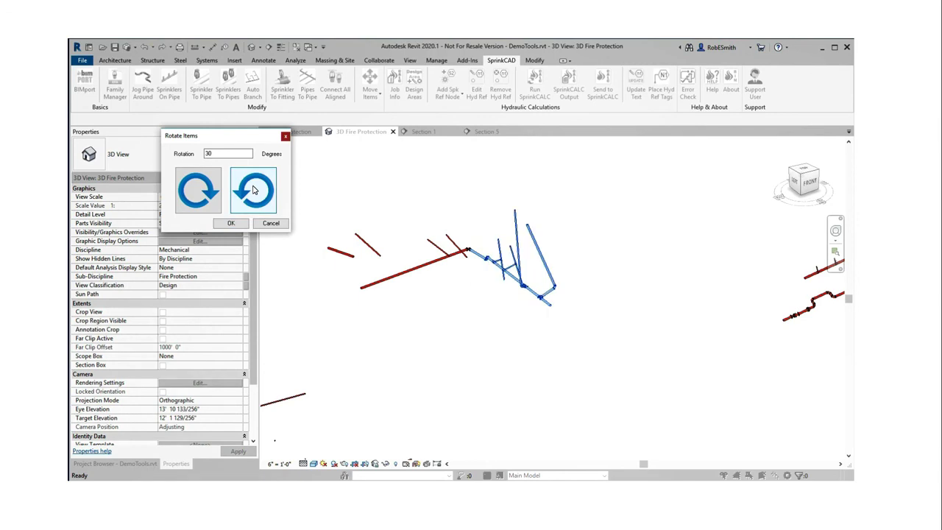
pyautogui.click(212, 191)
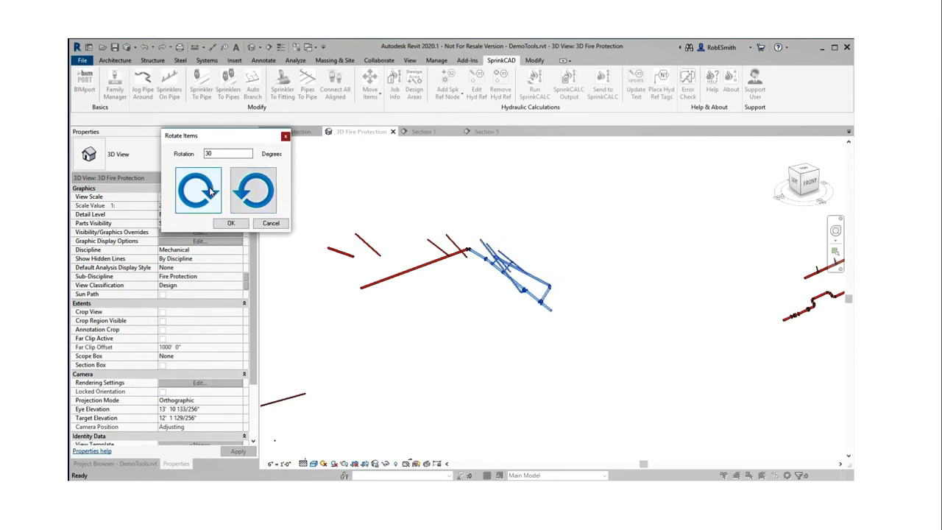
pyautogui.click(211, 191)
pyautogui.click(211, 191)
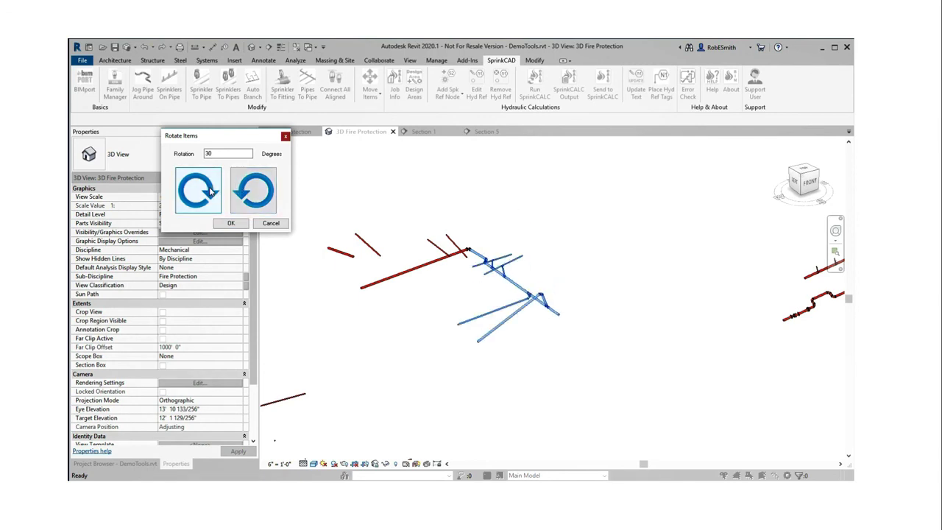
pyautogui.click(258, 192)
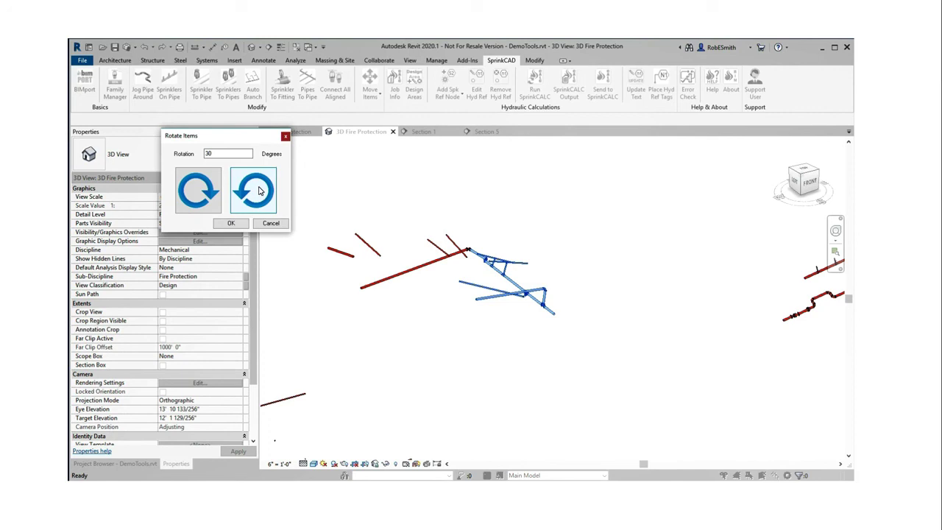
pyautogui.click(258, 191)
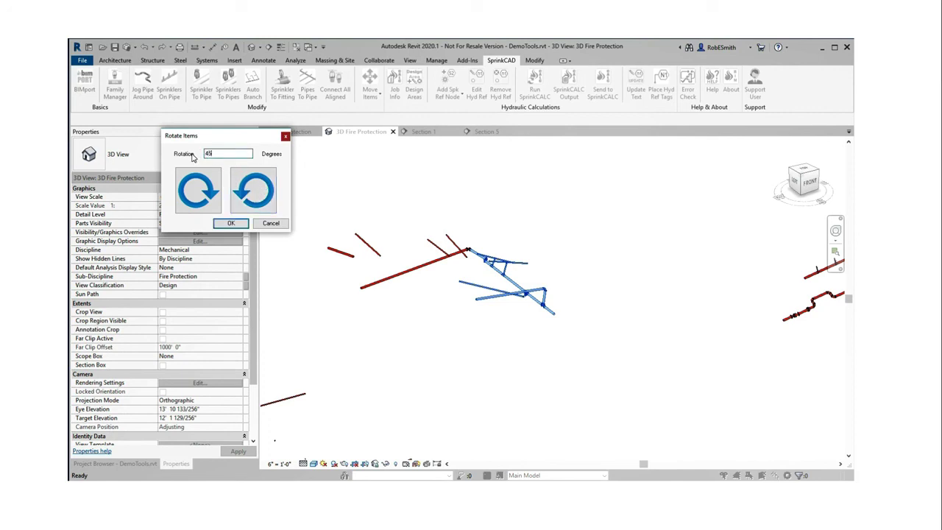
# Set the rotation increment to 45 degrees, rotate the attached assembly clockwise, and accept the move
pyautogui.click(198, 190)
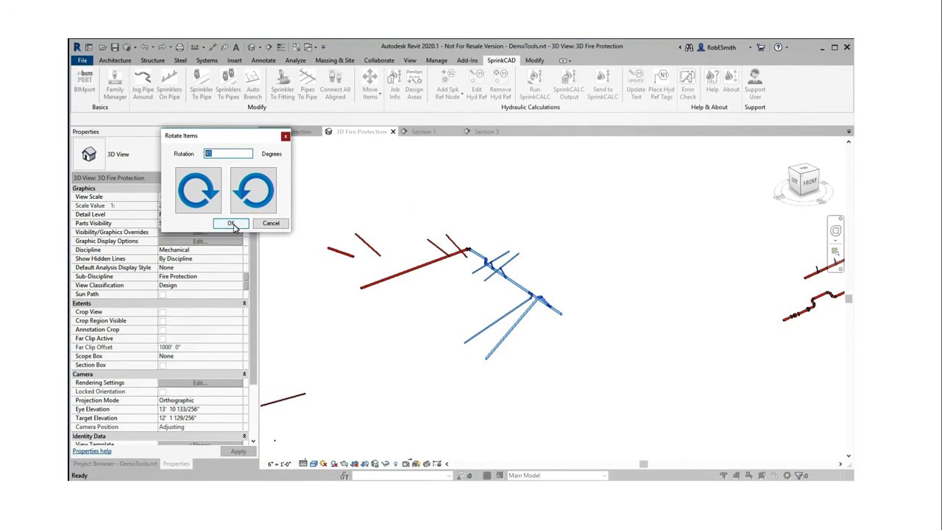
pyautogui.click(271, 224)
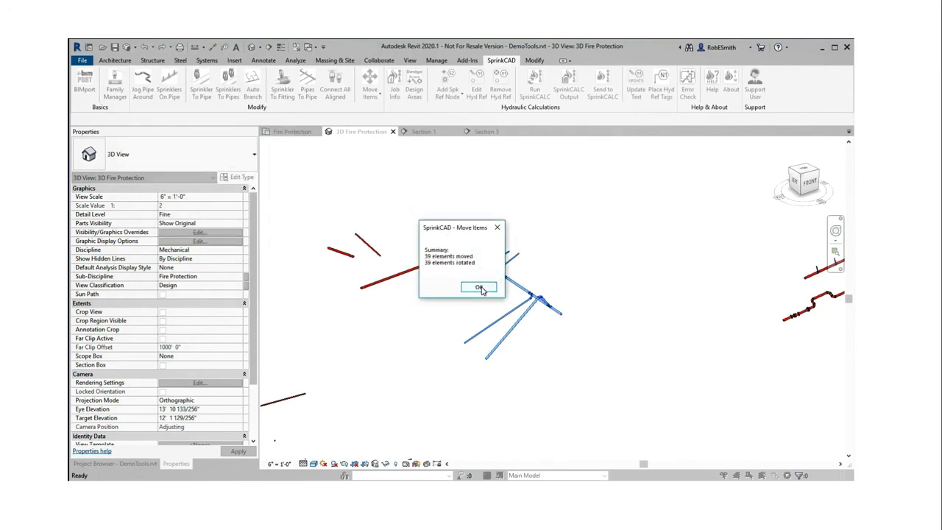
pyautogui.click(477, 288)
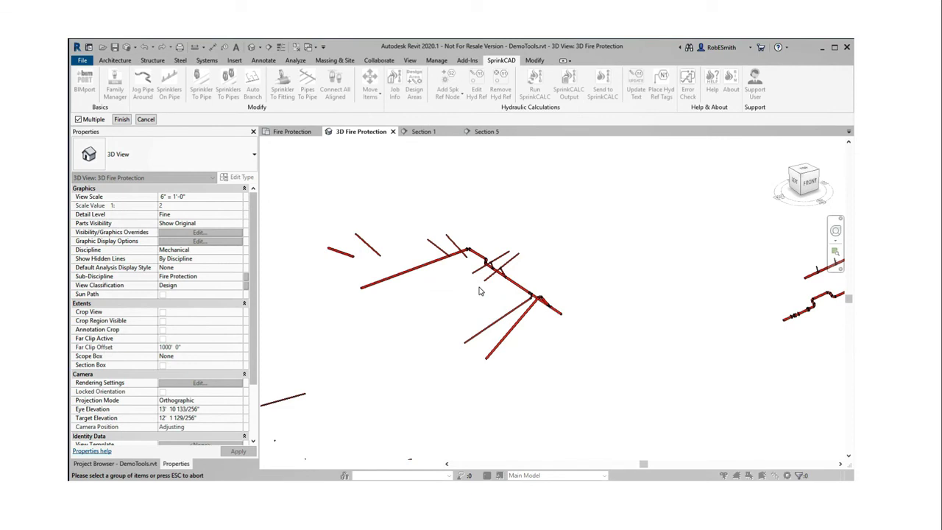